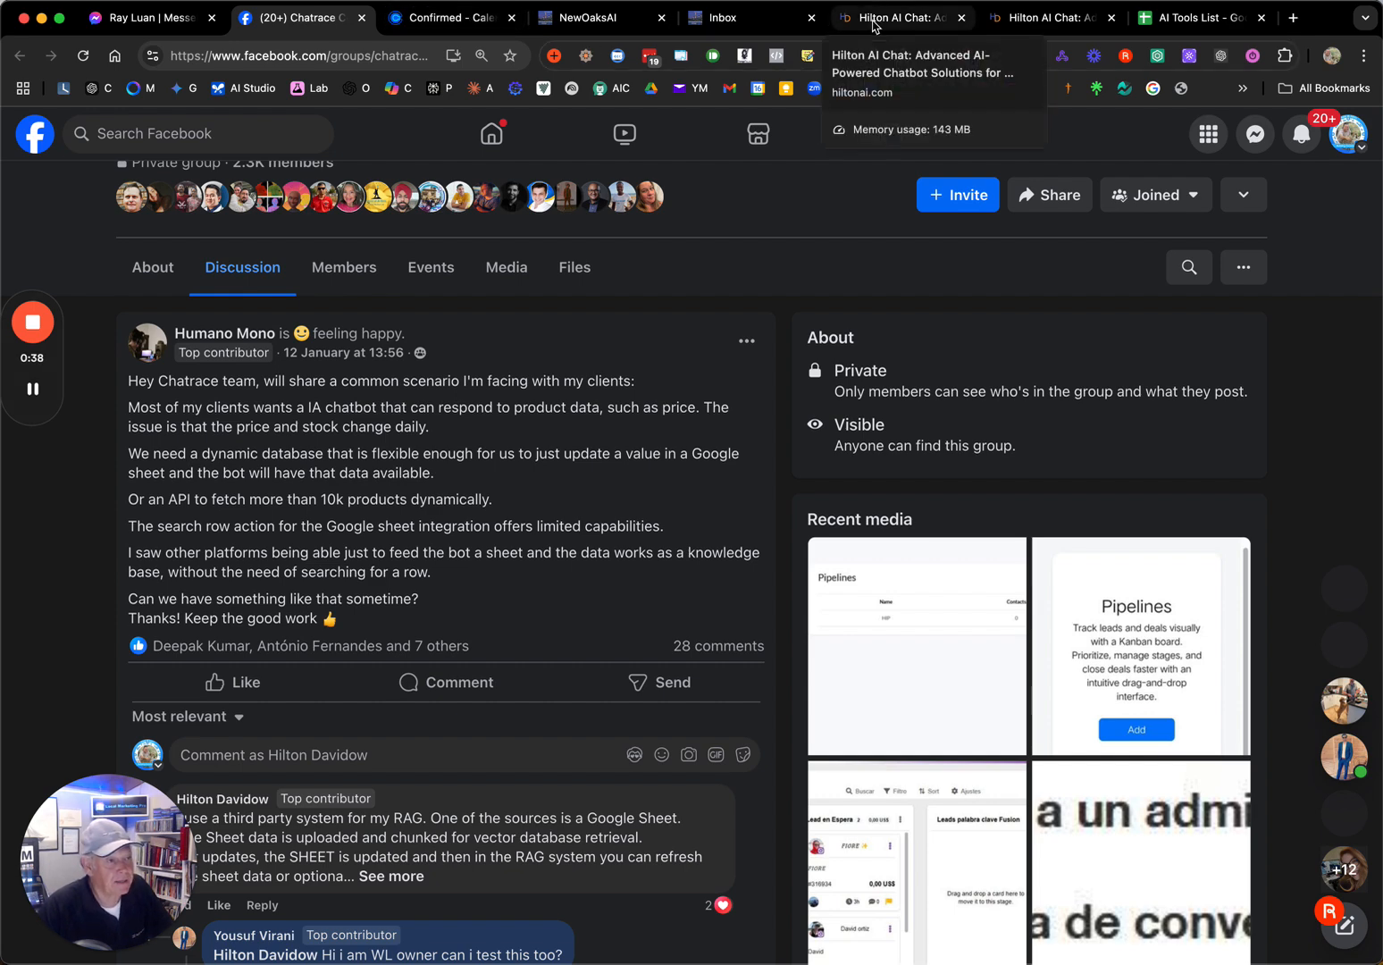
Switch to Hilton AI, open the AI Tool List chatbot and view its general settings with the Chatbot ID
left_click(874, 27)
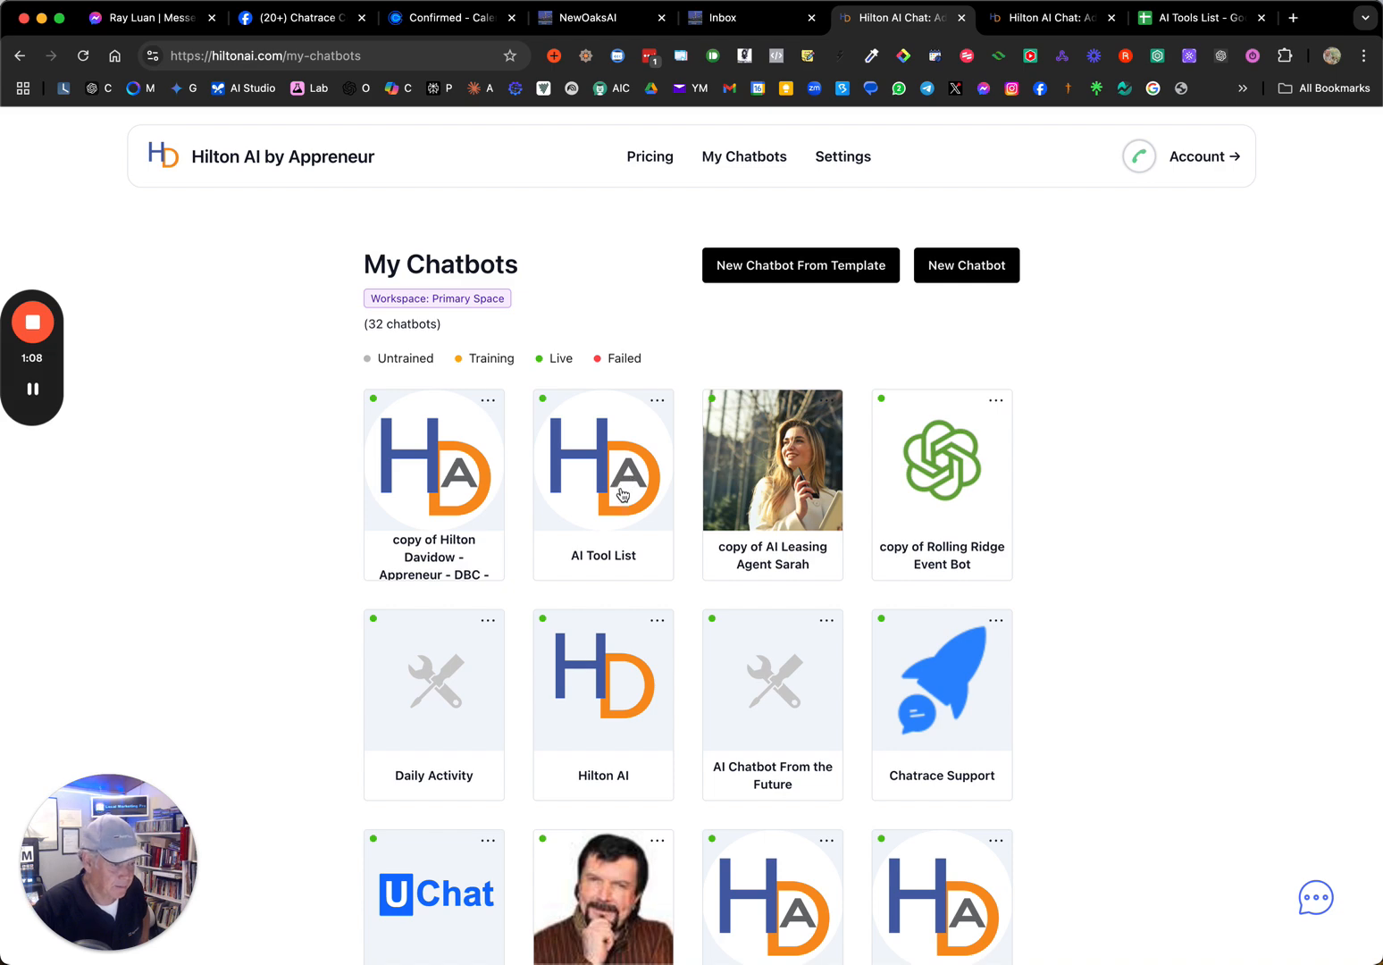
left_click(605, 552)
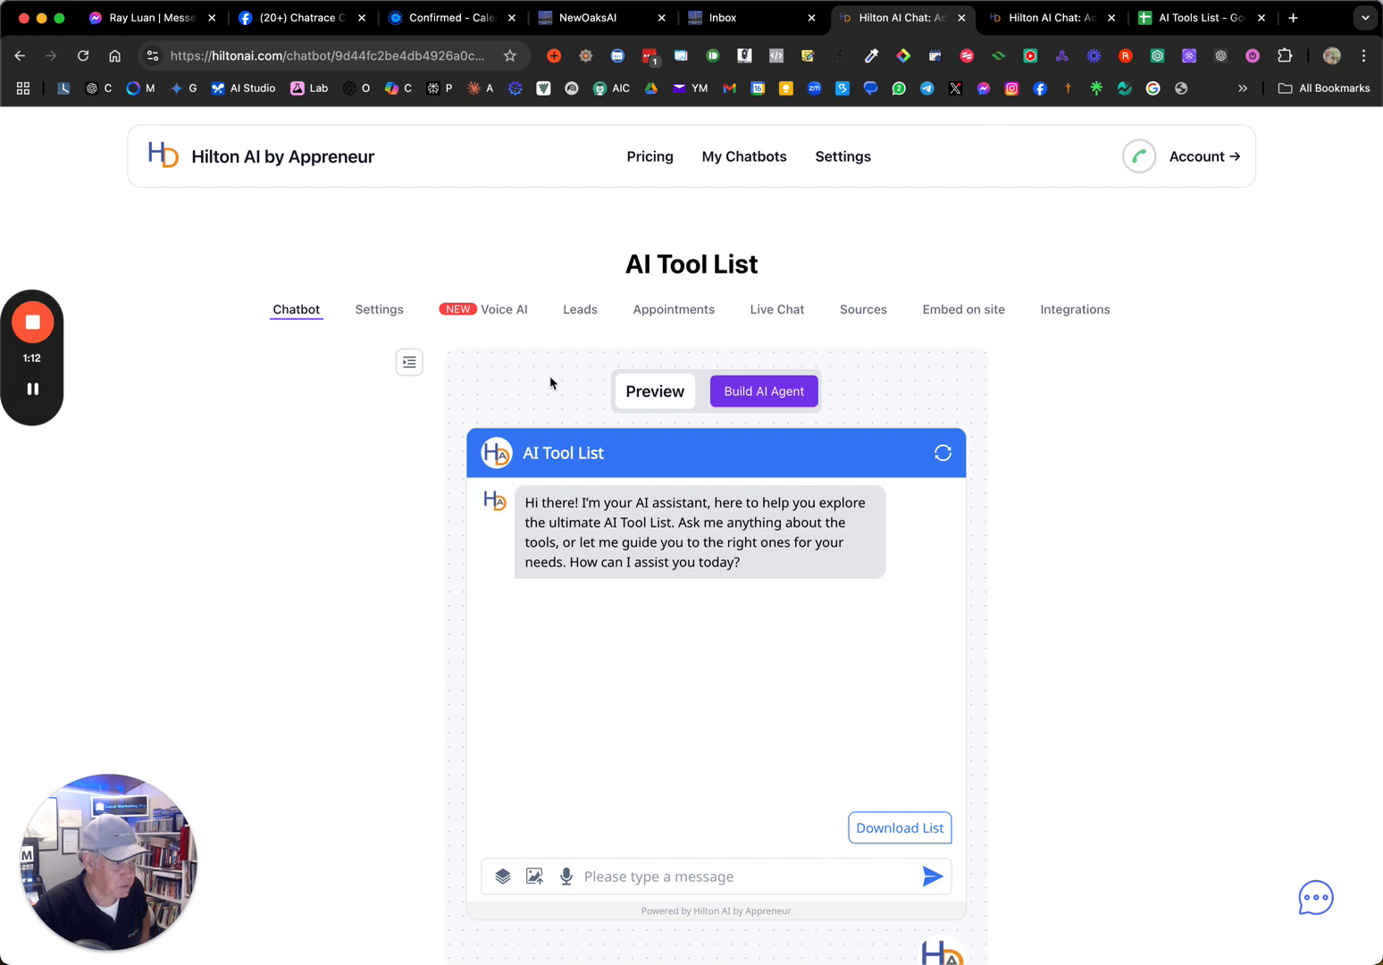
left_click(379, 313)
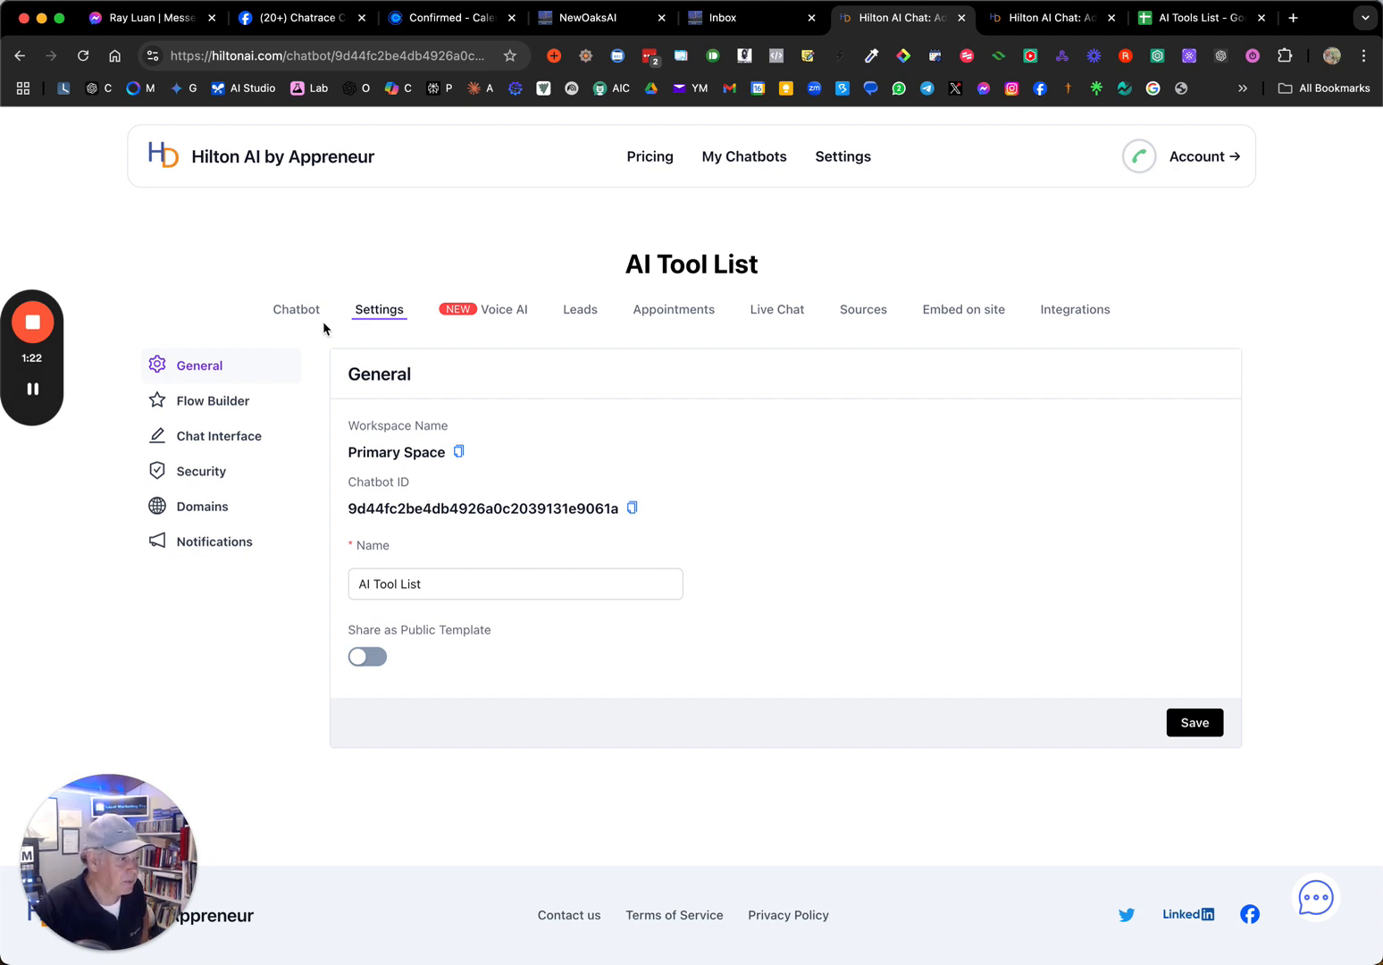
Open the workspace's Webhooks API settings and locate the chatrobot-sessionkey
left_click(840, 157)
left_click(177, 343)
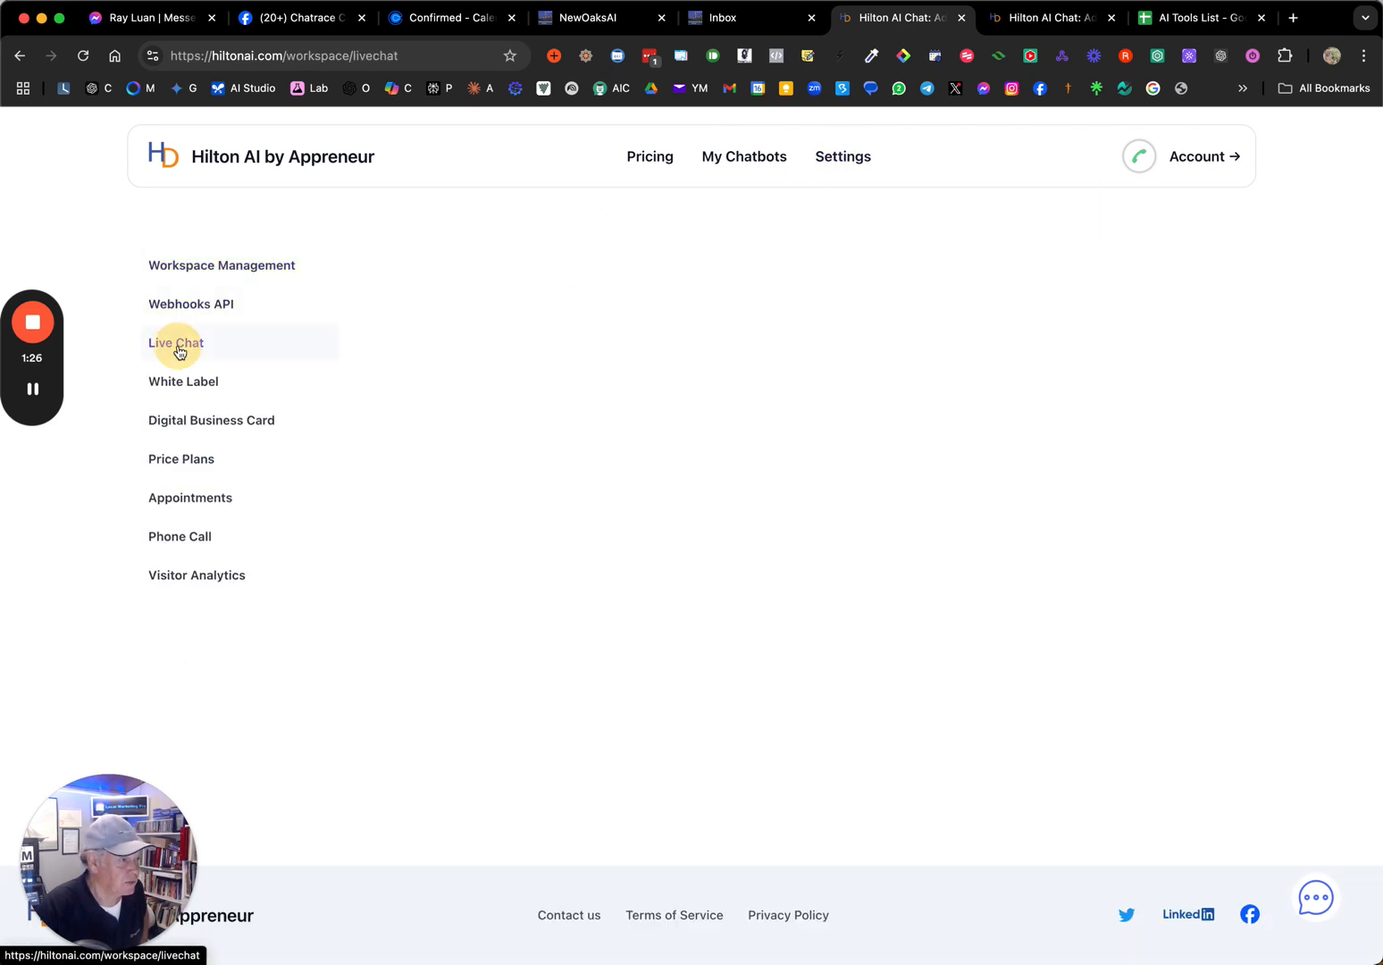
left_click(195, 308)
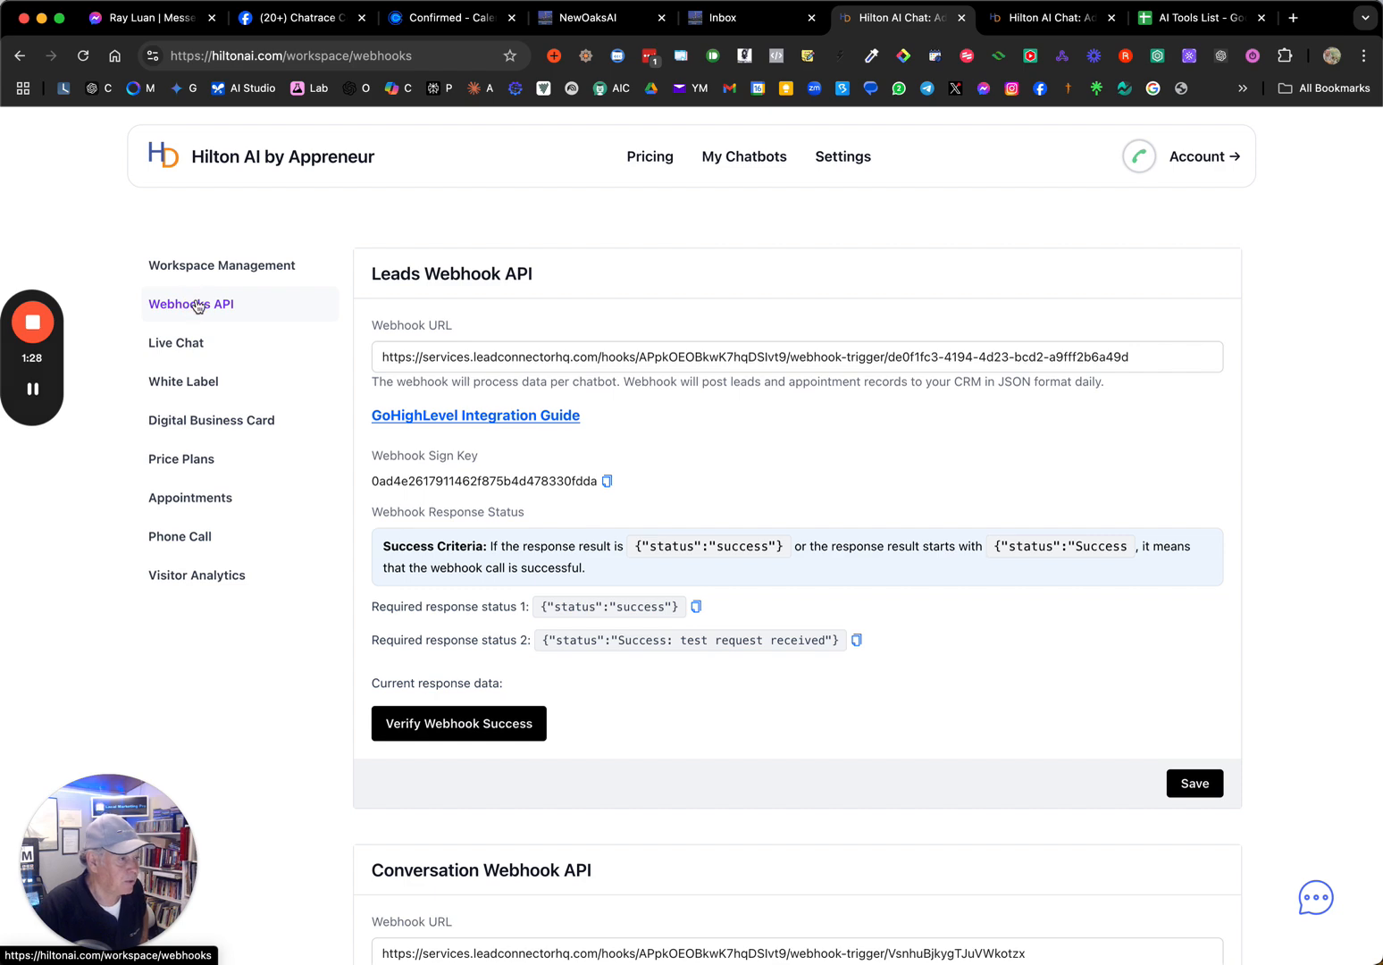
scroll(628, 568, "down", 4)
scroll(628, 569, "down", 5)
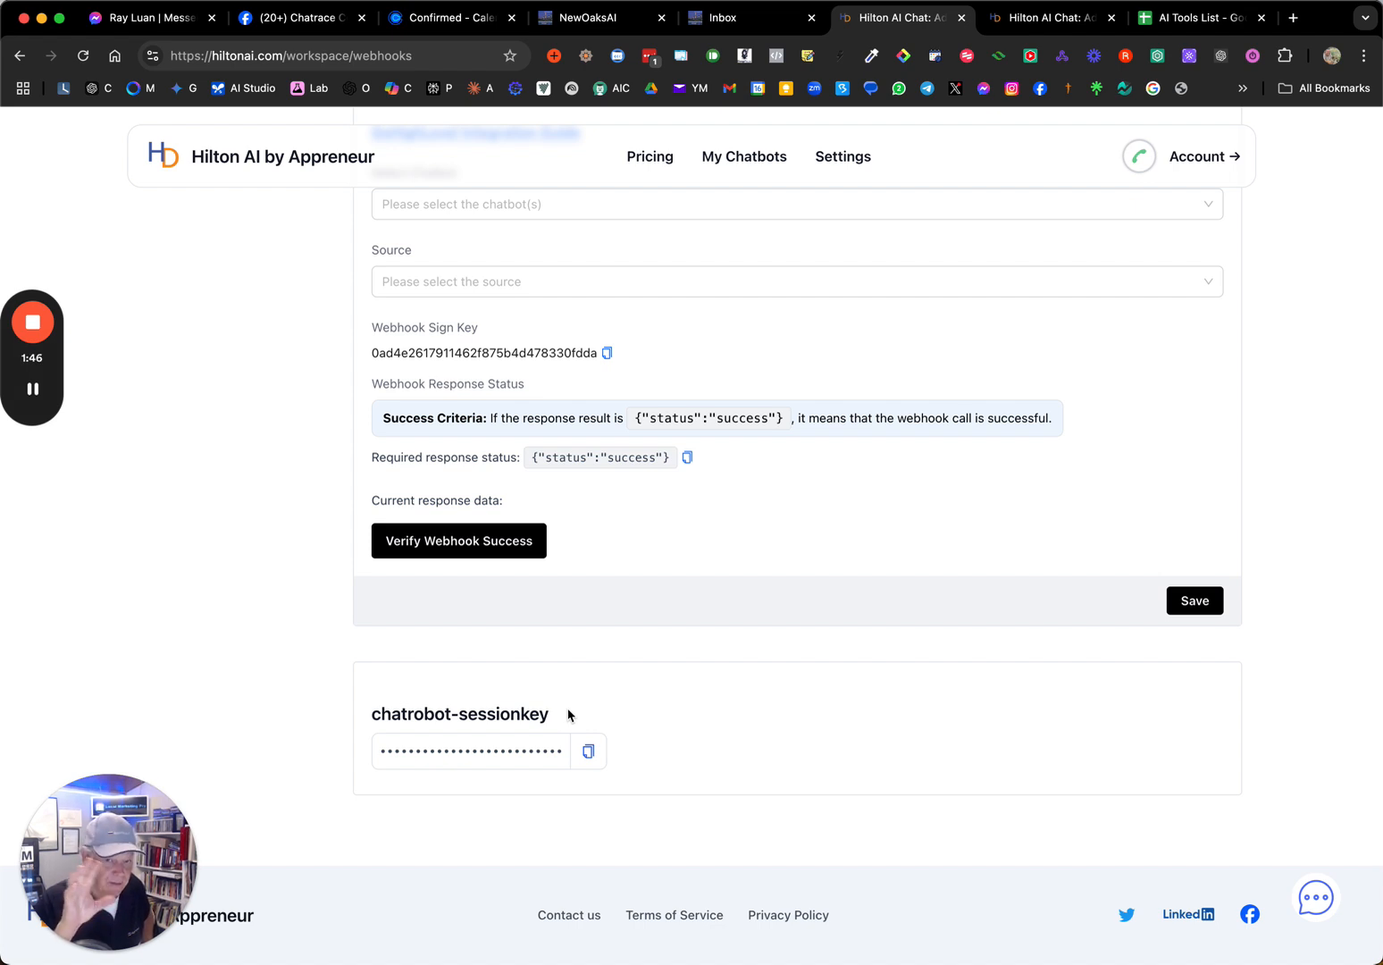
scroll(600, 619, "up", 8)
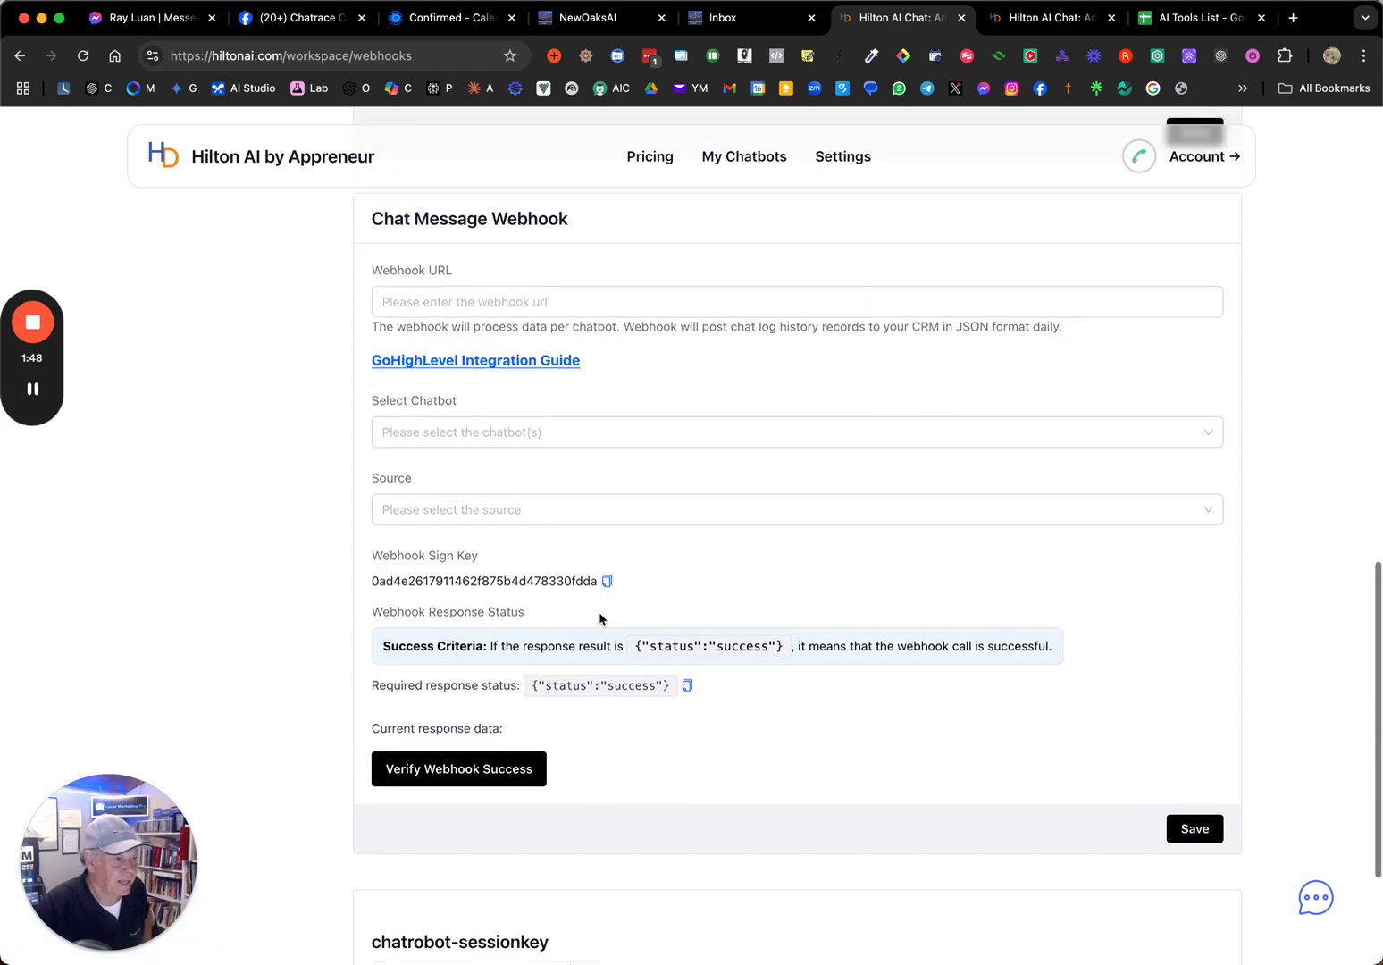
scroll(600, 620, "down", 8)
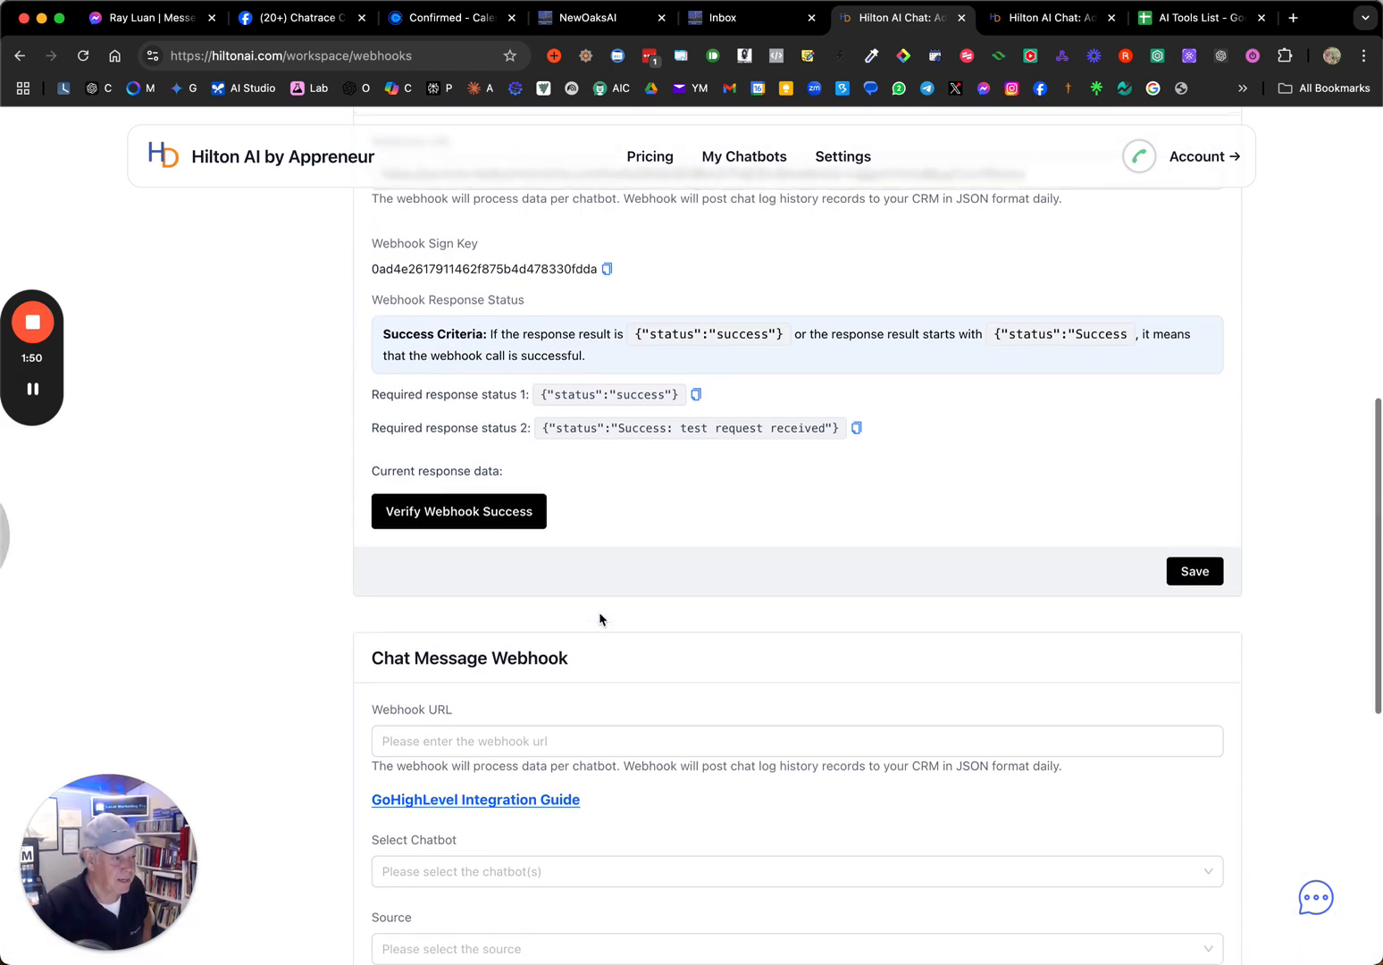
Examine the Leads, Conversation and Chat Message webhook sections and the chatrobot-sessionkey on the Webhooks API page
left_click(543, 530)
scroll(544, 529, "up", 14)
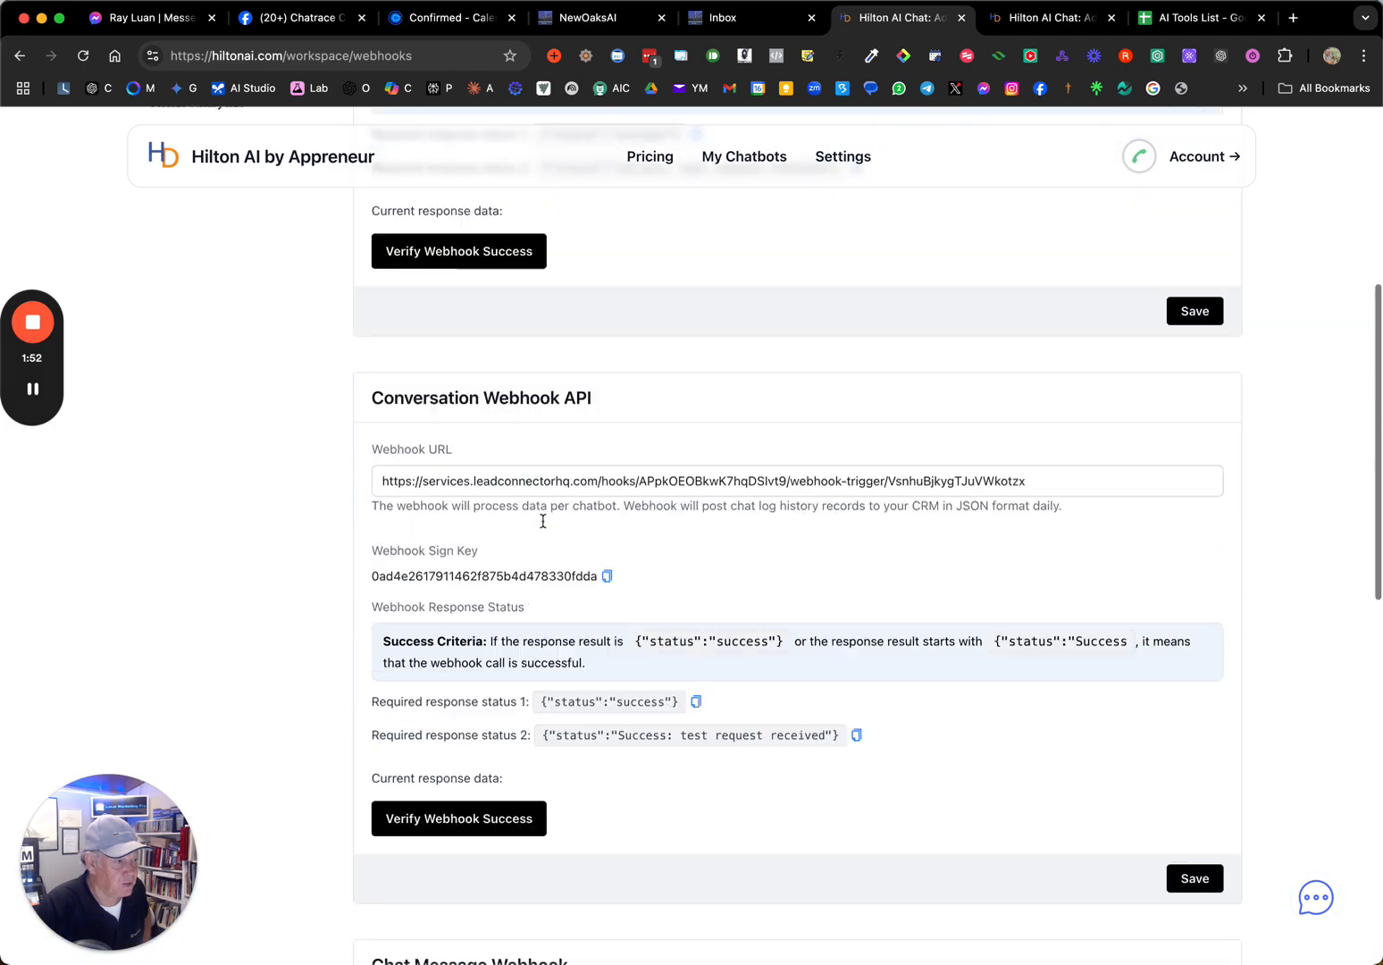
scroll(543, 521, "down", 15)
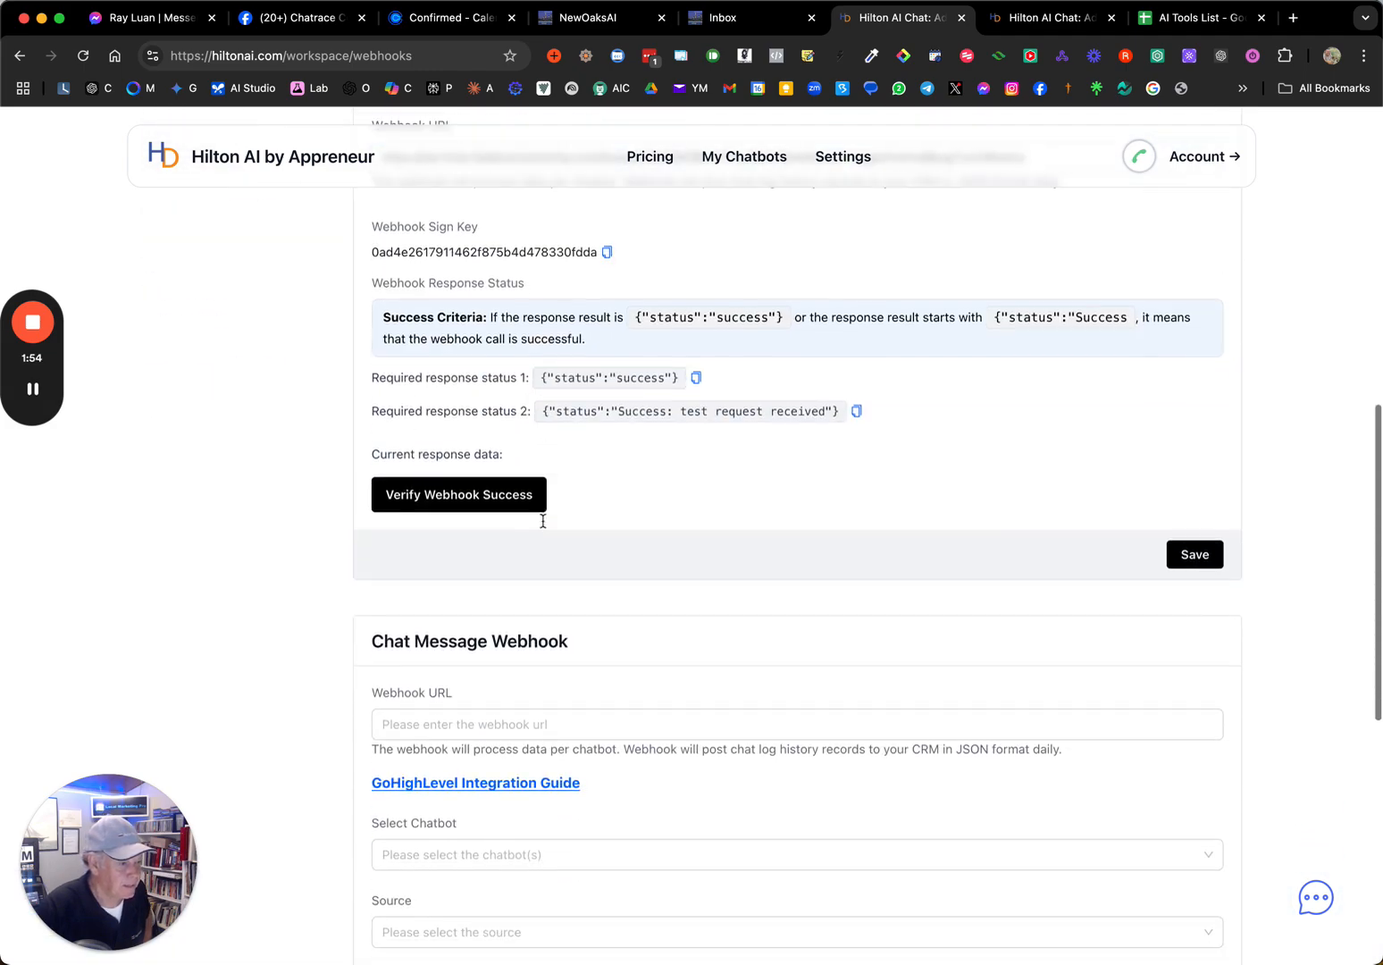
scroll(542, 521, "down", 2)
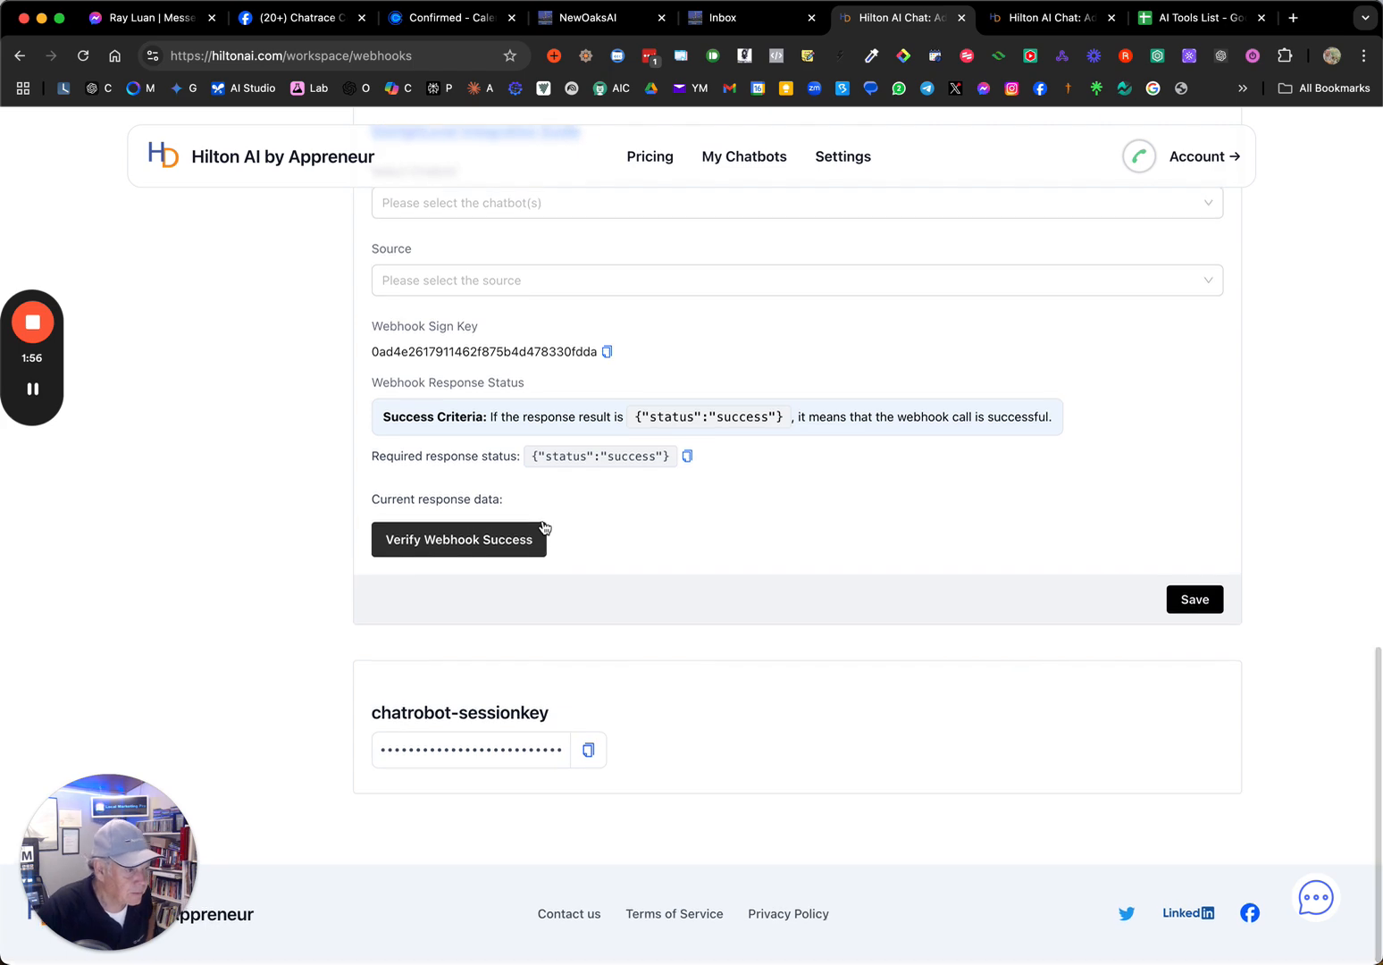
scroll(543, 527, "up", 6)
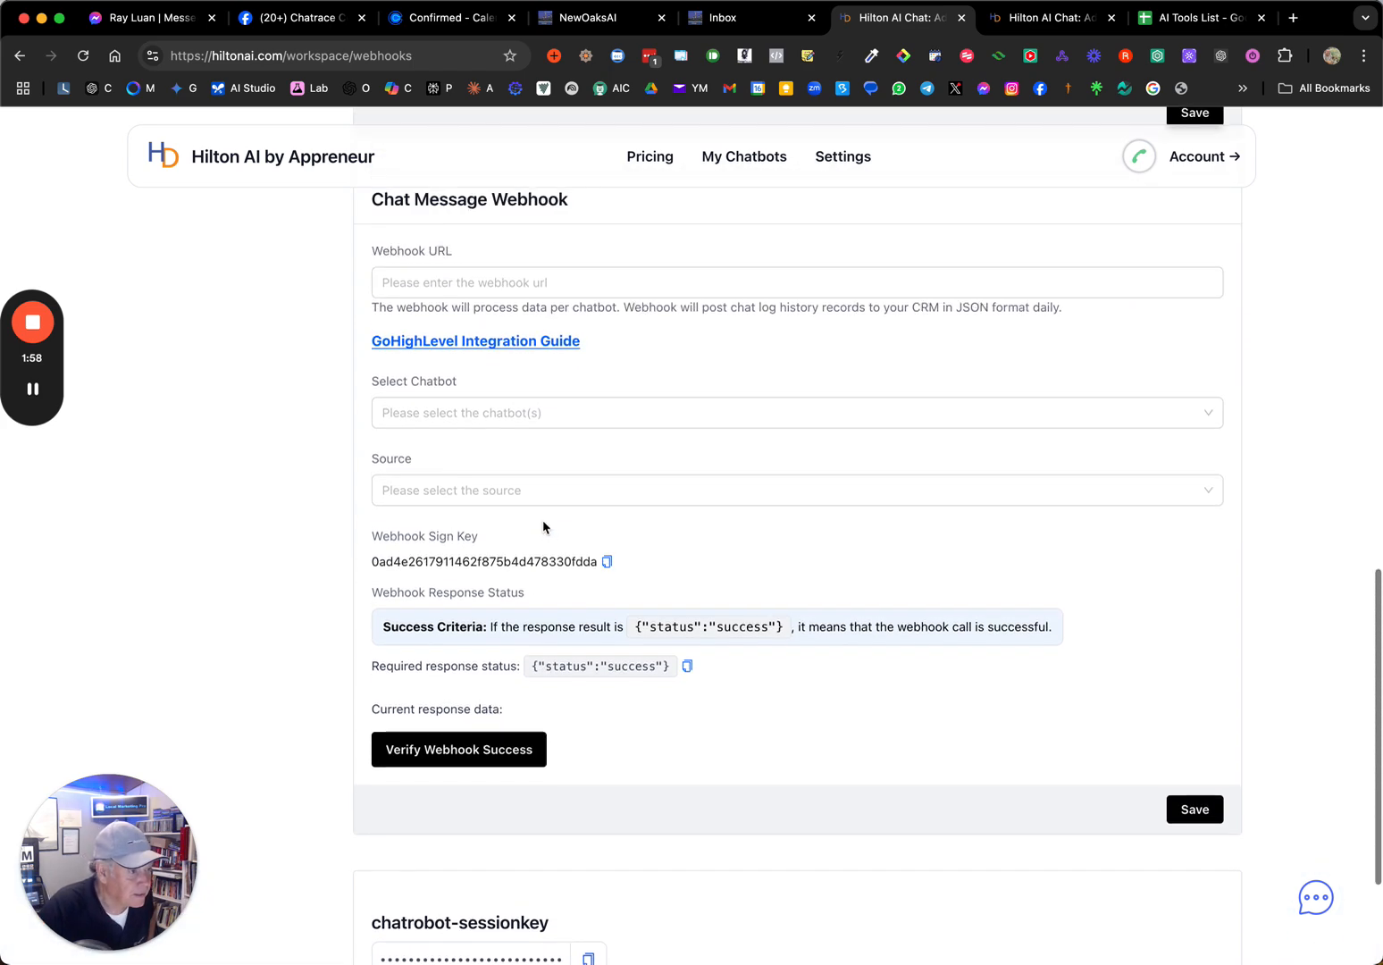
scroll(544, 523, "up", 10)
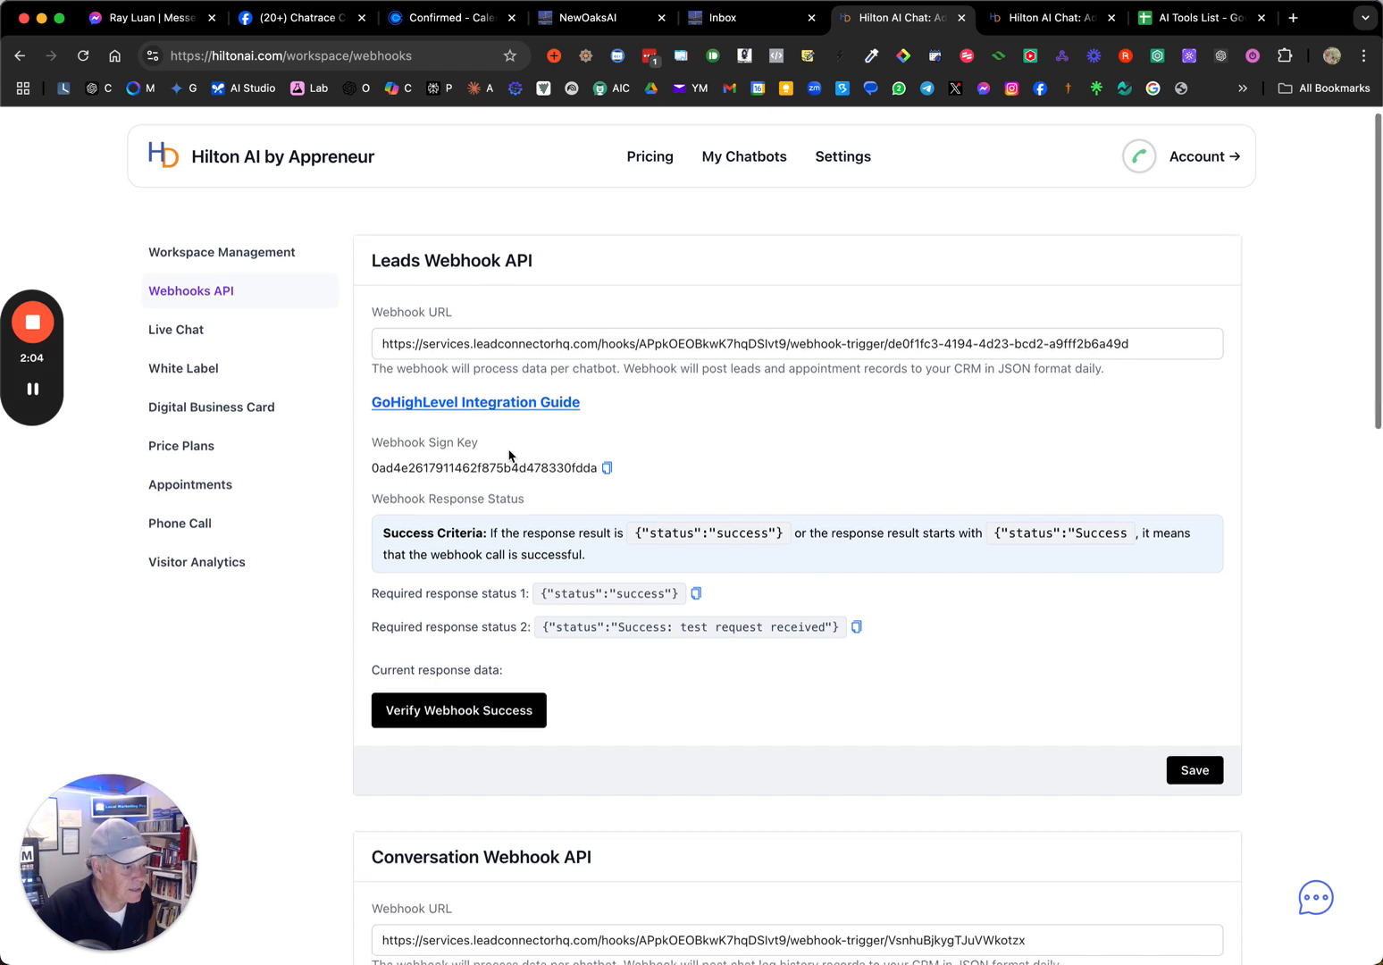
scroll(509, 456, "down", 6)
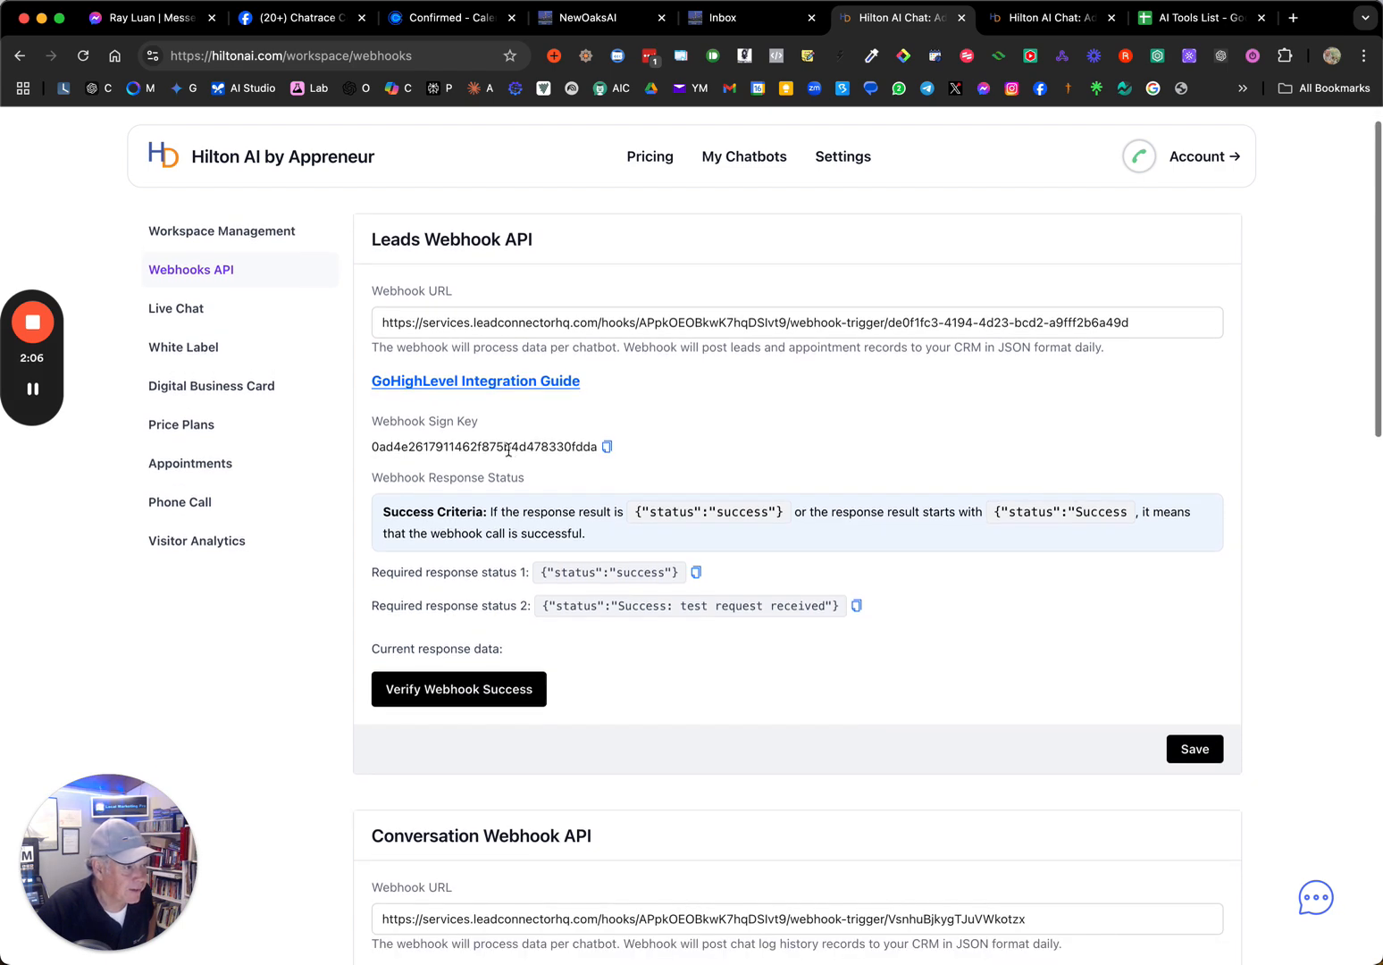
scroll(509, 449, "down", 9)
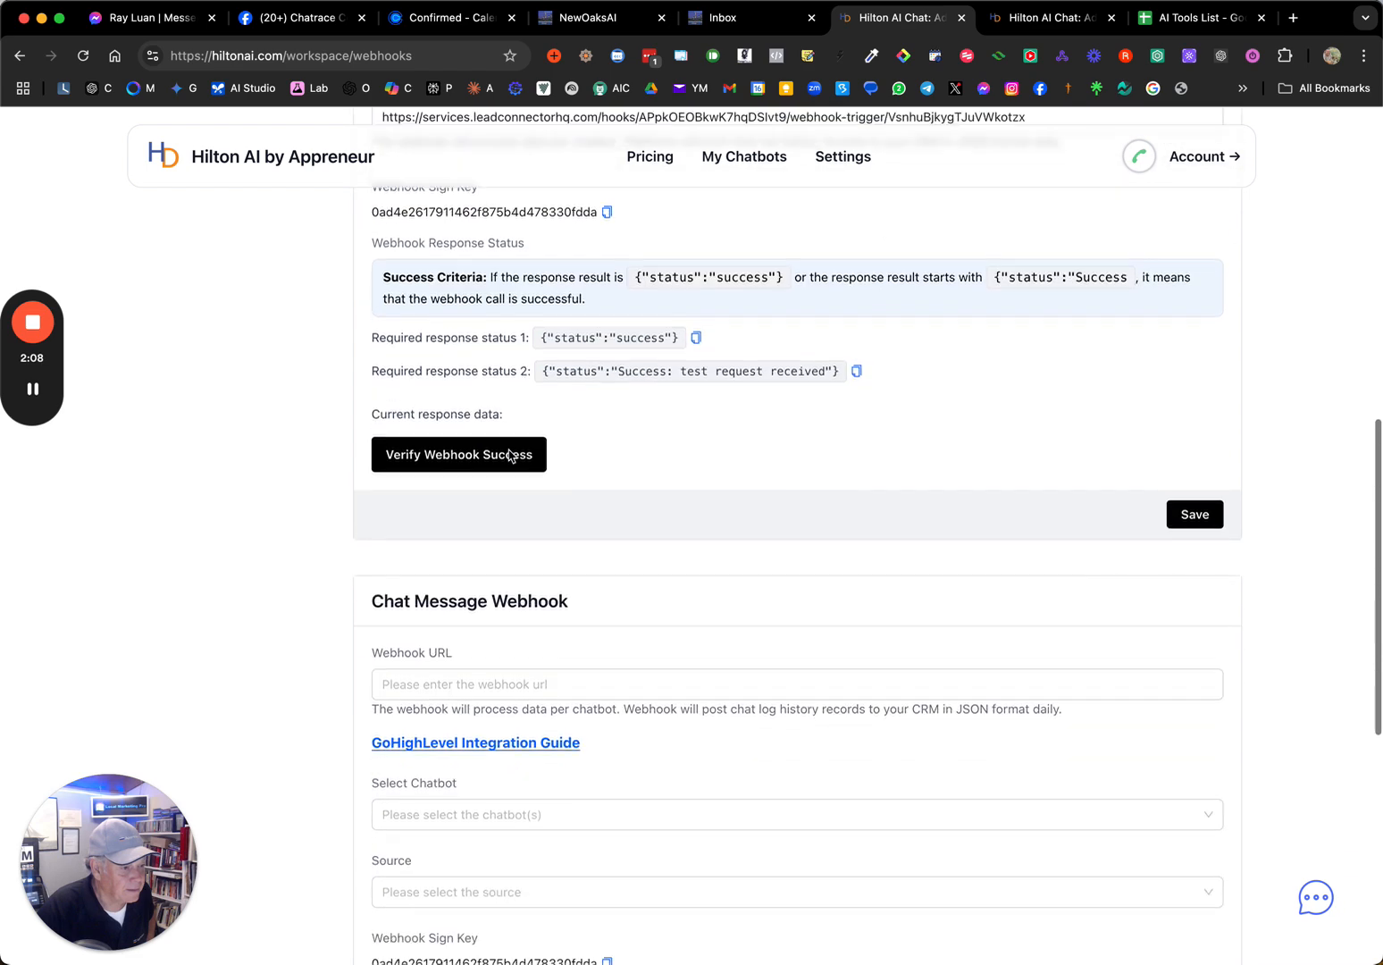
scroll(509, 449, "down", 2)
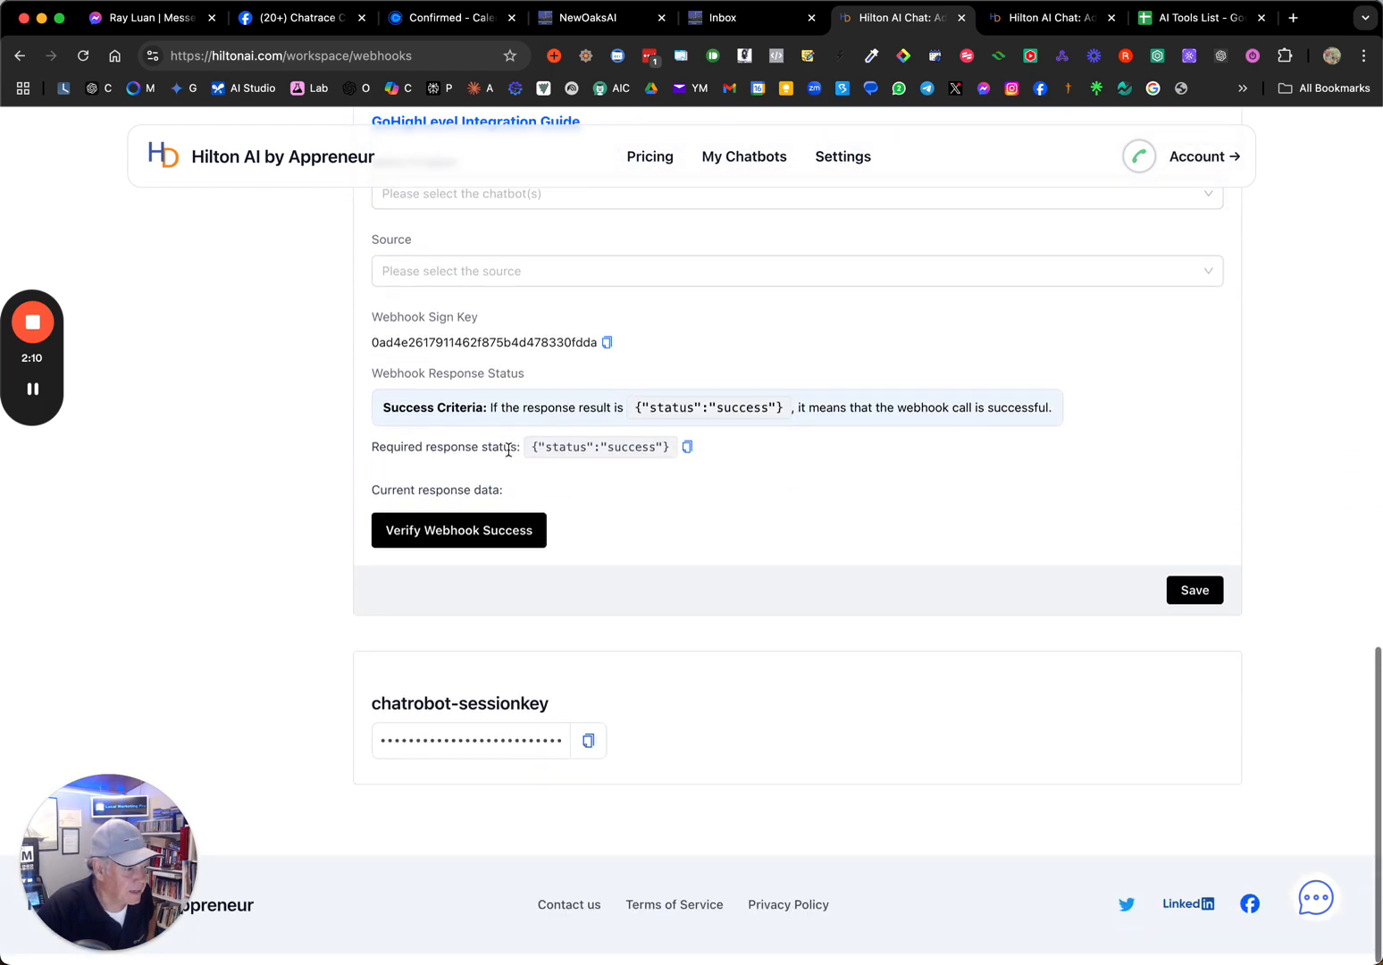
scroll(514, 447, "up", 1)
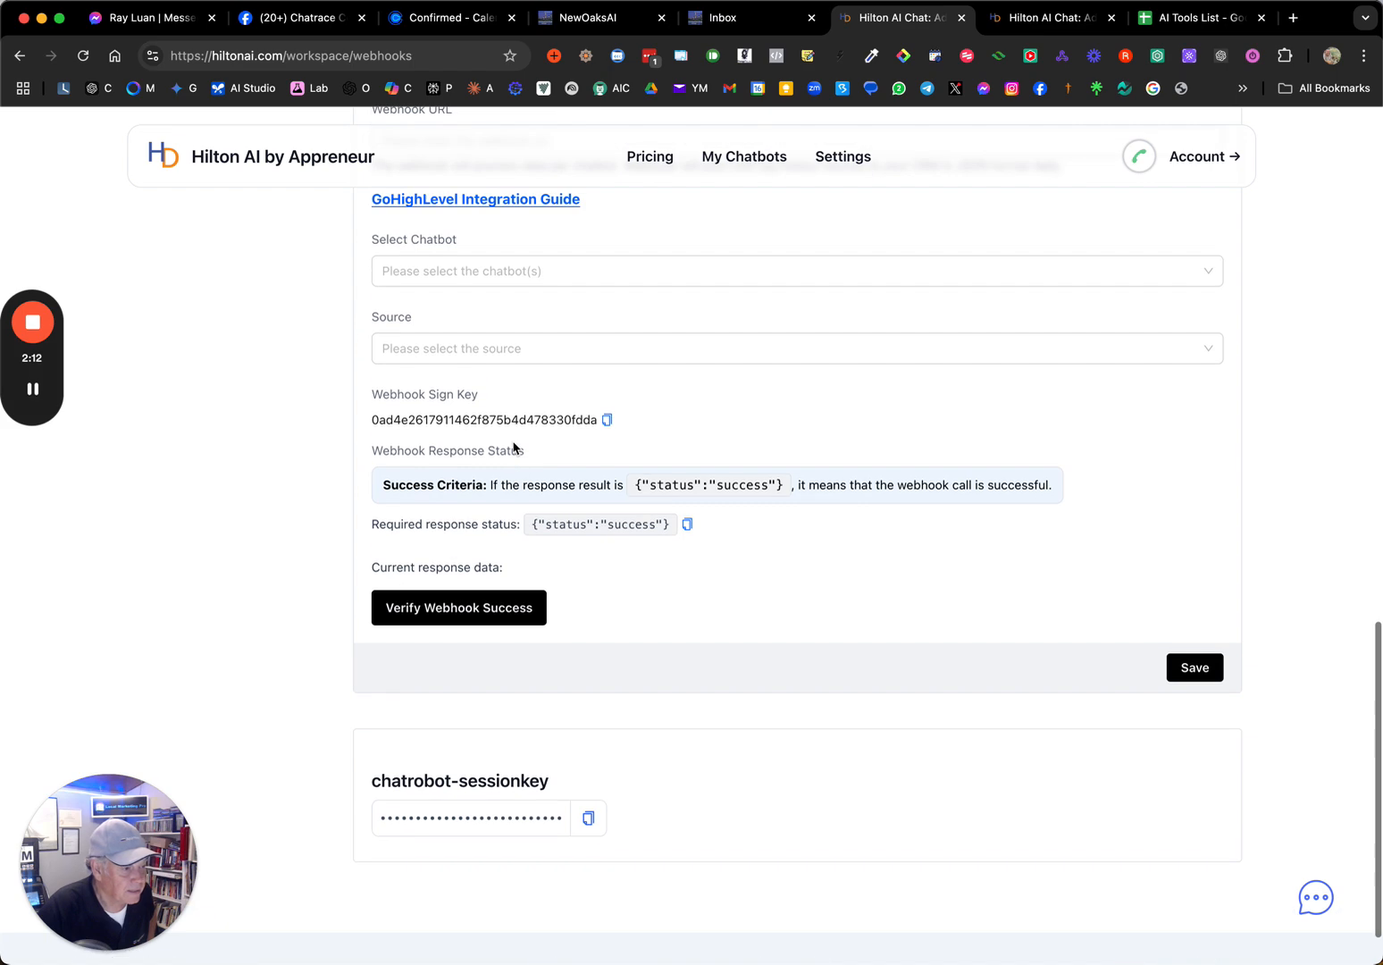
scroll(534, 543, "up", 20)
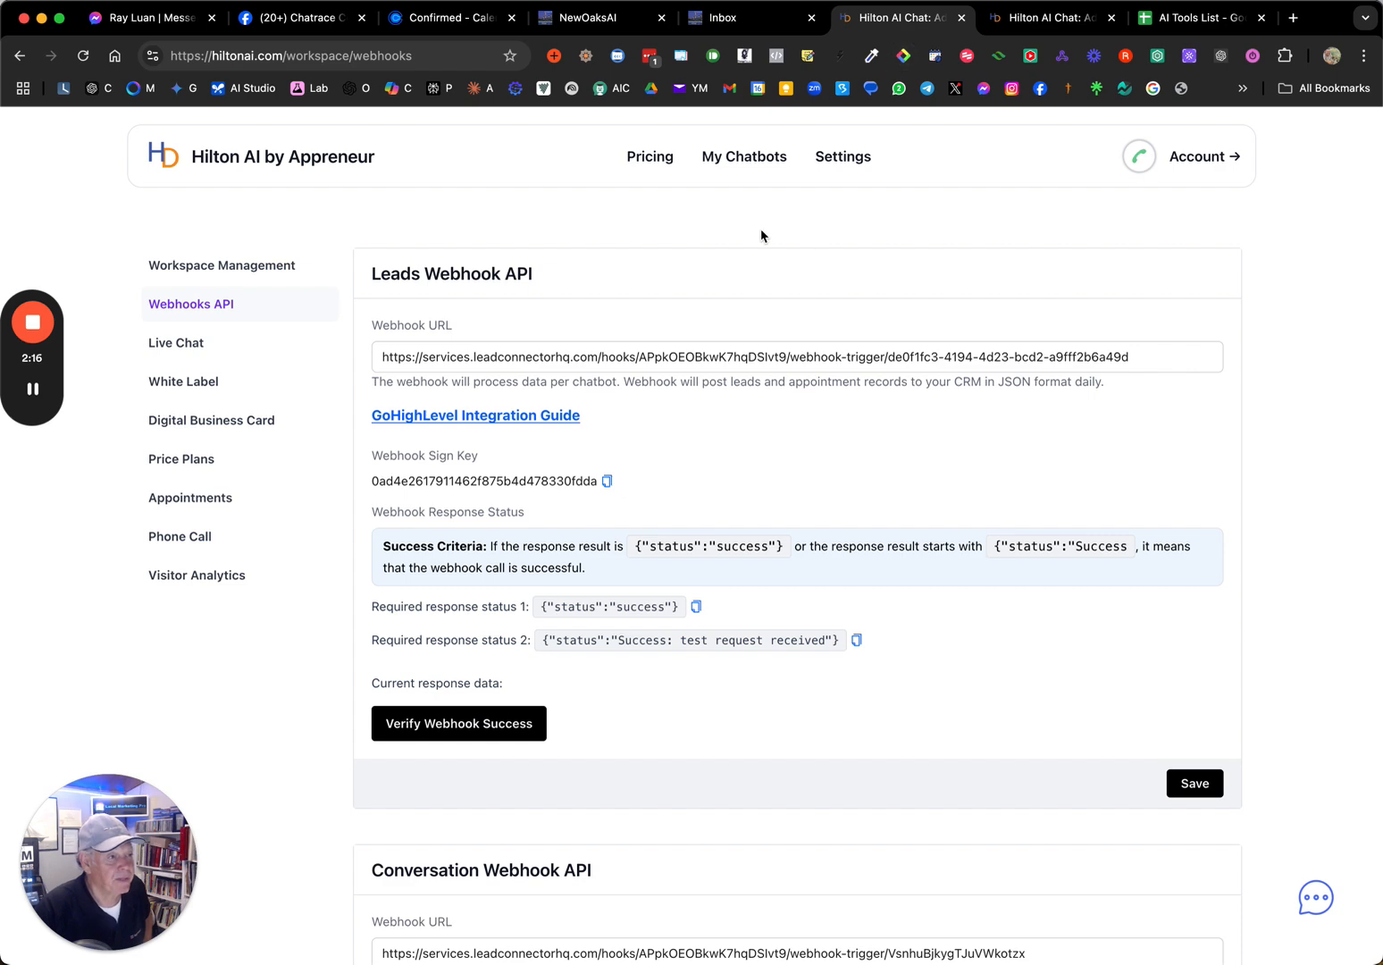
Switch to the NewOaksAI flow in Chatrace and bring the whole flow from Condition #1 to Send Message #3 into view
left_click(574, 15)
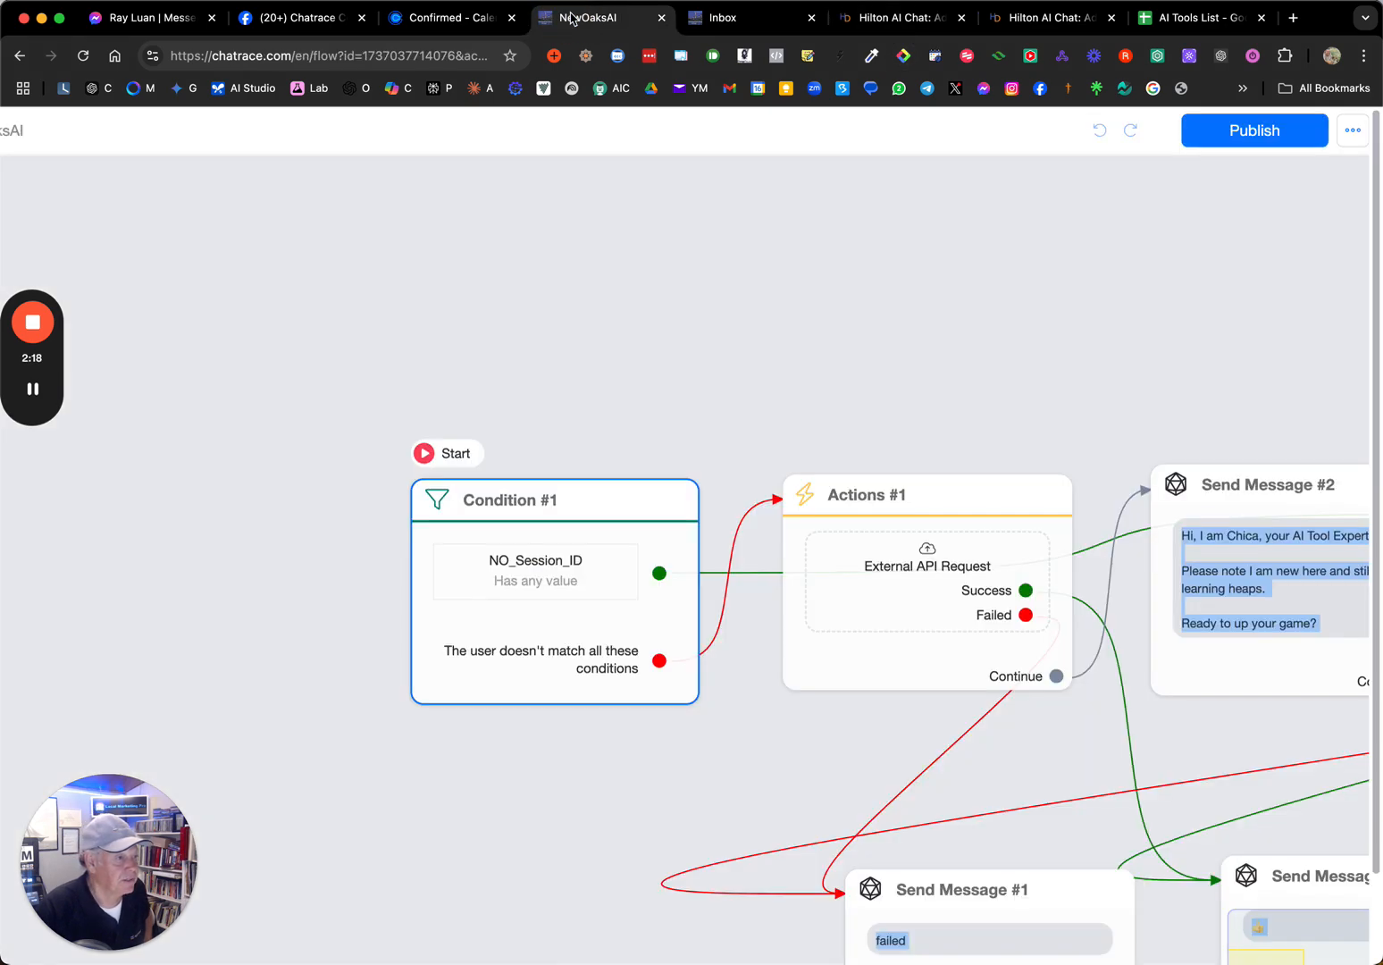
scroll(530, 249, "down", 3)
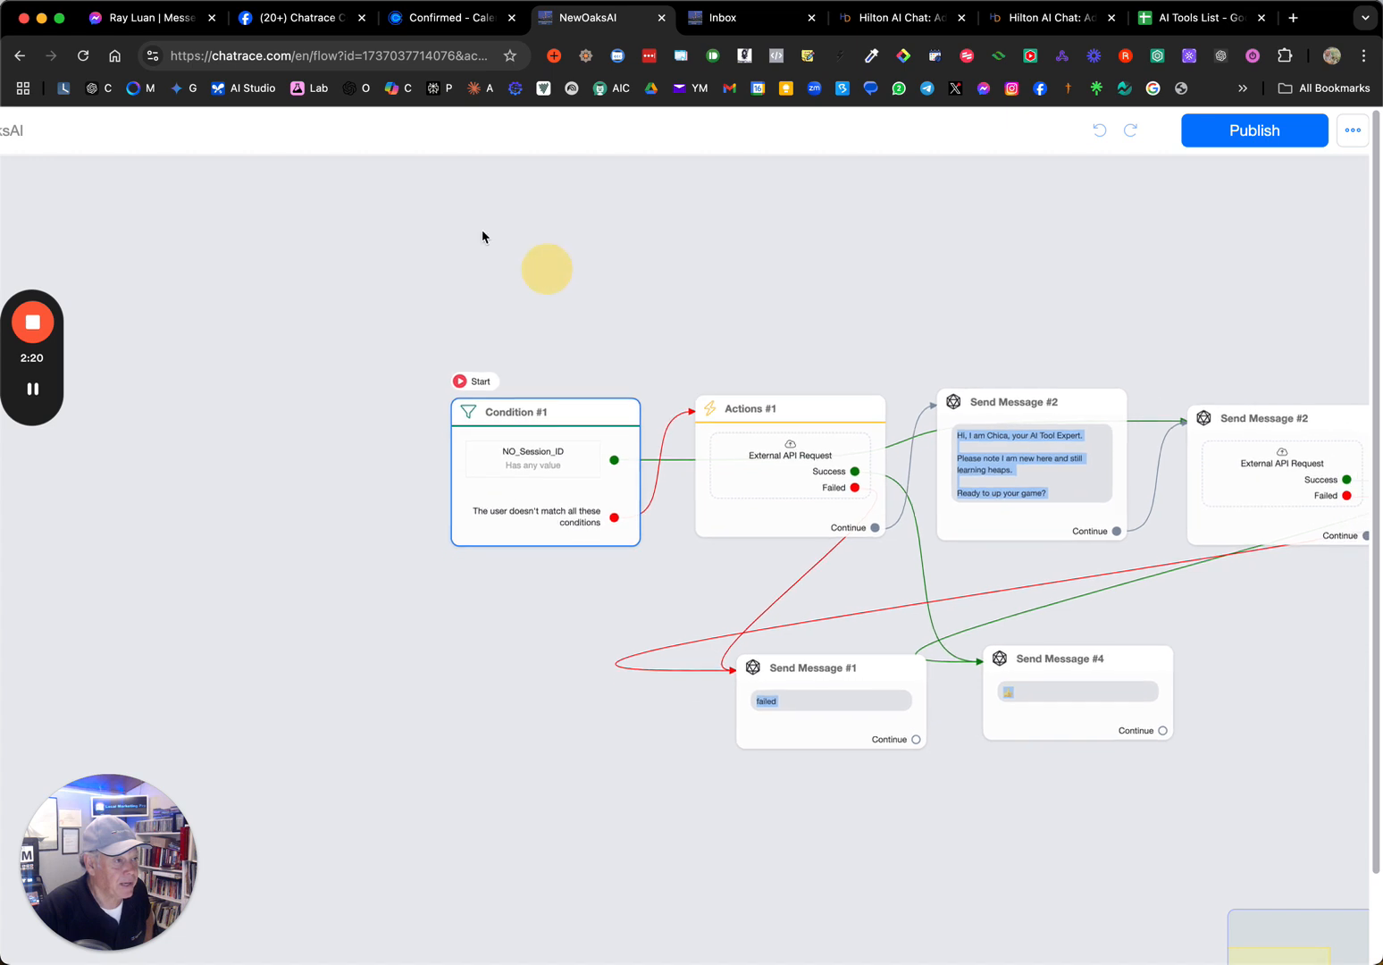
left_click_drag(547, 269, 361, 185)
scroll(389, 191, "down", 3)
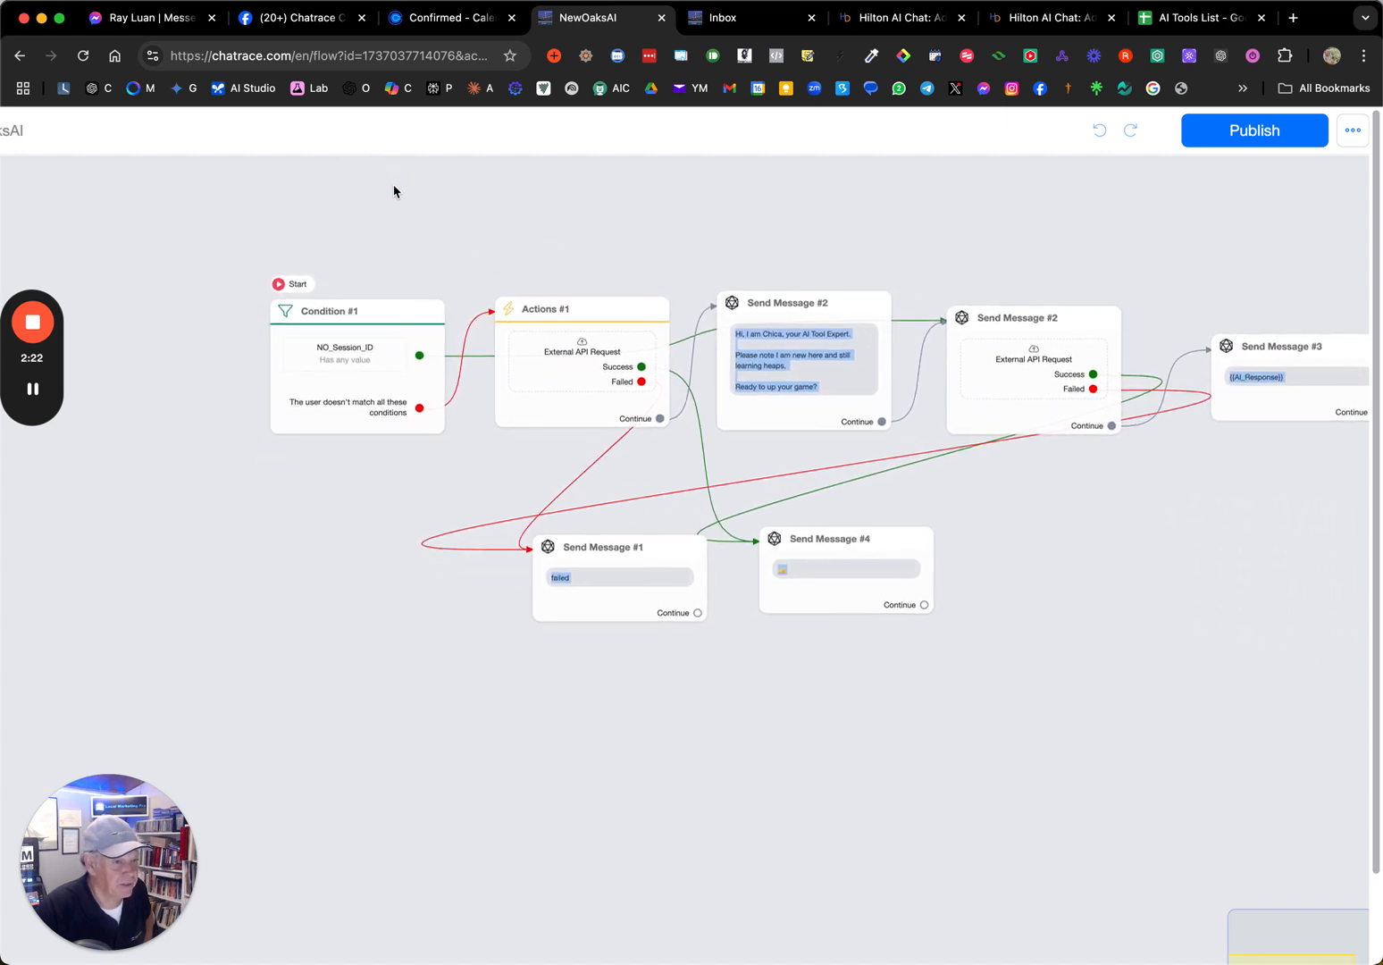
left_click_drag(395, 192, 345, 175)
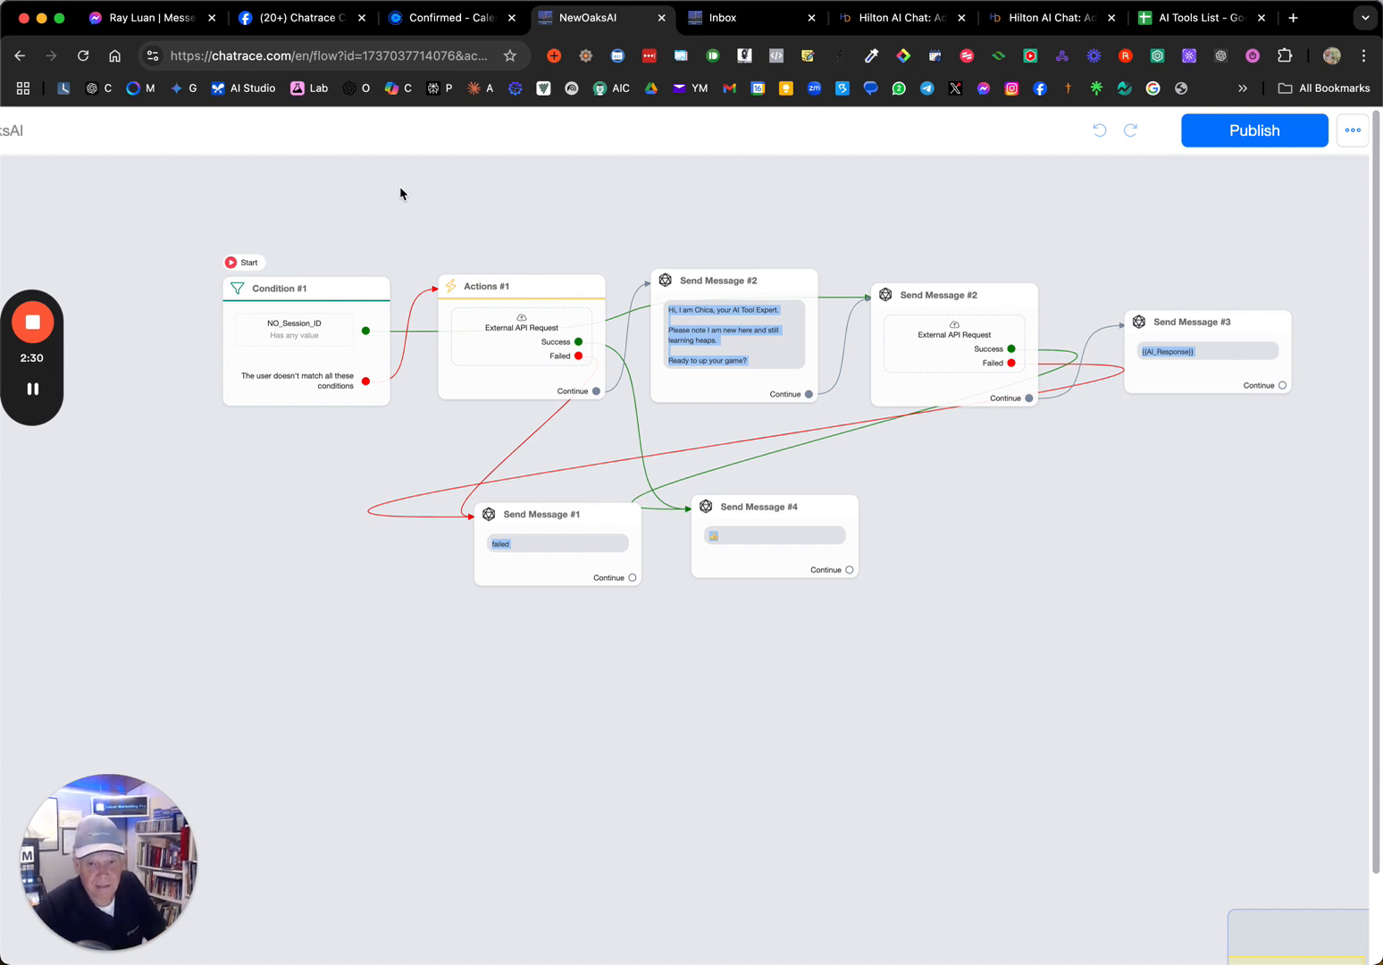
Examine the Condition #1 block's NO_Session_ID check and the branches leading from it
scroll(253, 346, "up", 3)
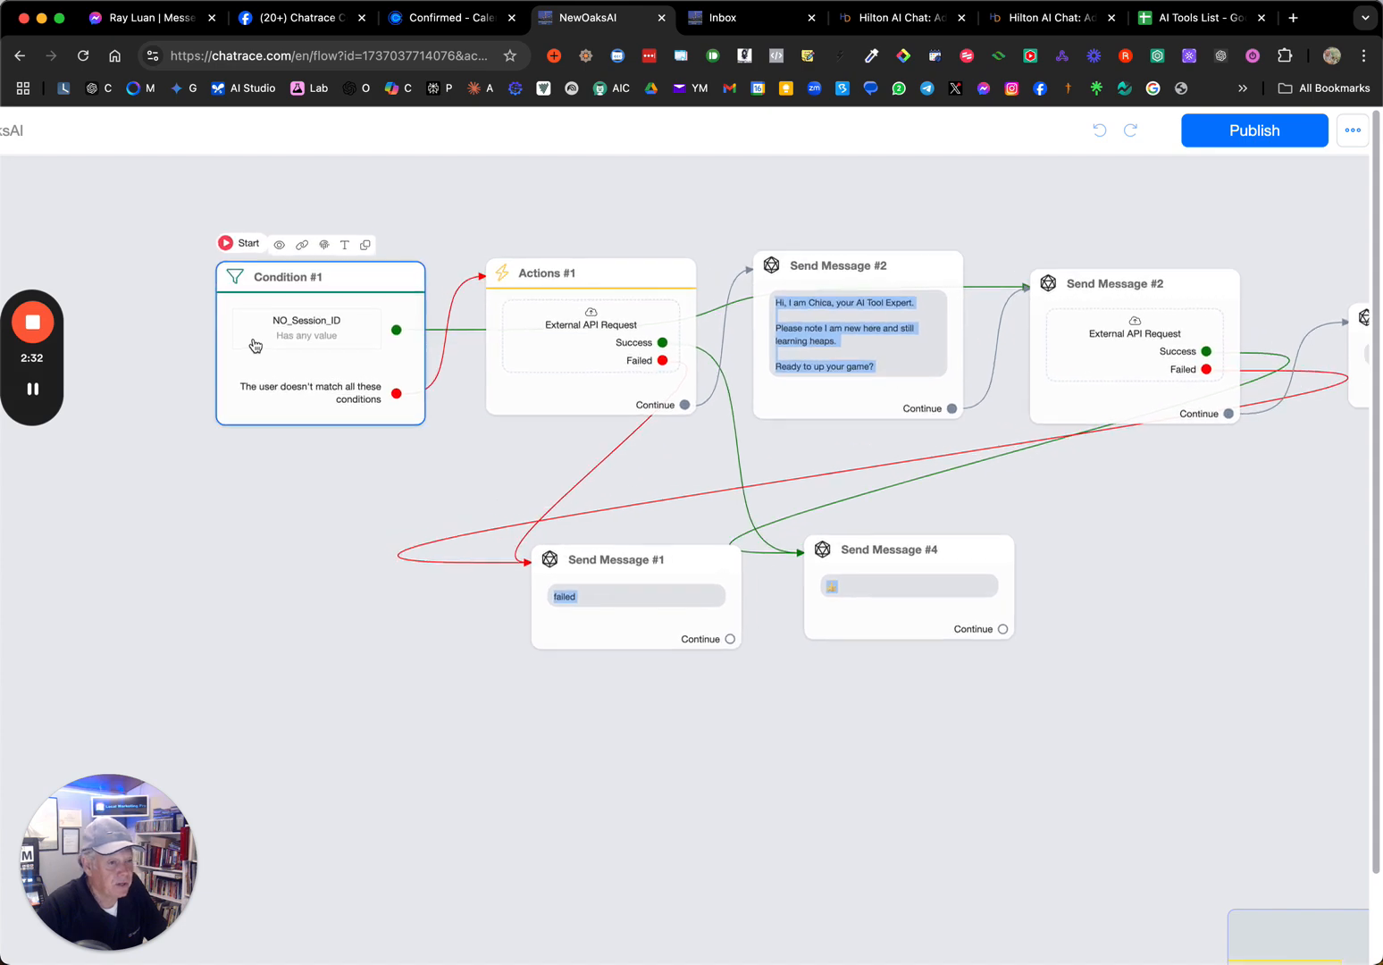
left_click(260, 344)
scroll(261, 345, "down", 2)
left_click(321, 492)
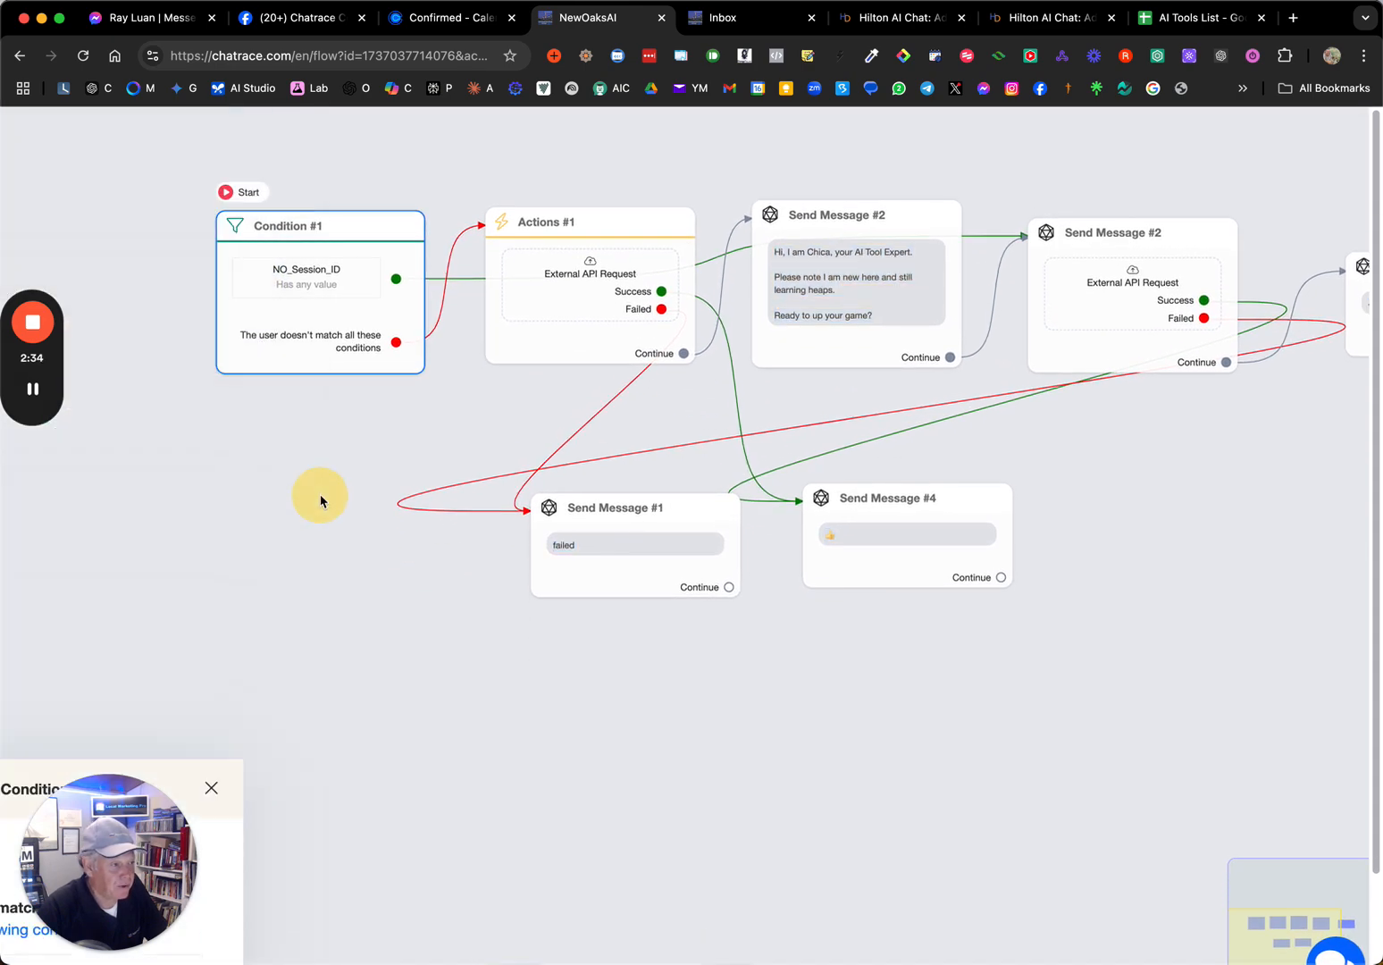
scroll(323, 487, "down", 2)
left_click_drag(324, 487, 189, 550)
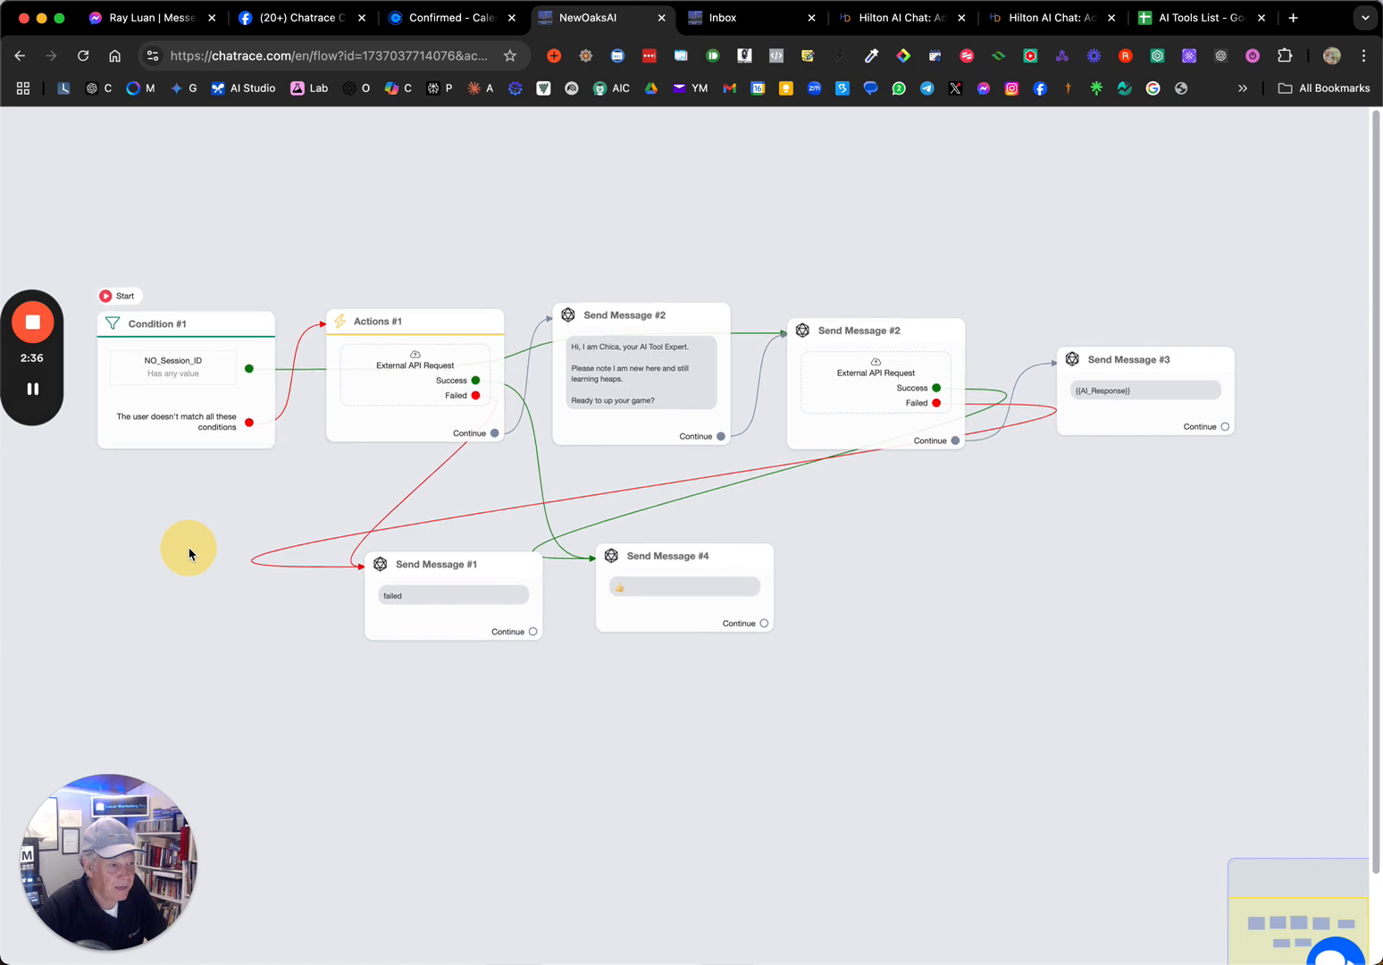
scroll(188, 376, "up", 5)
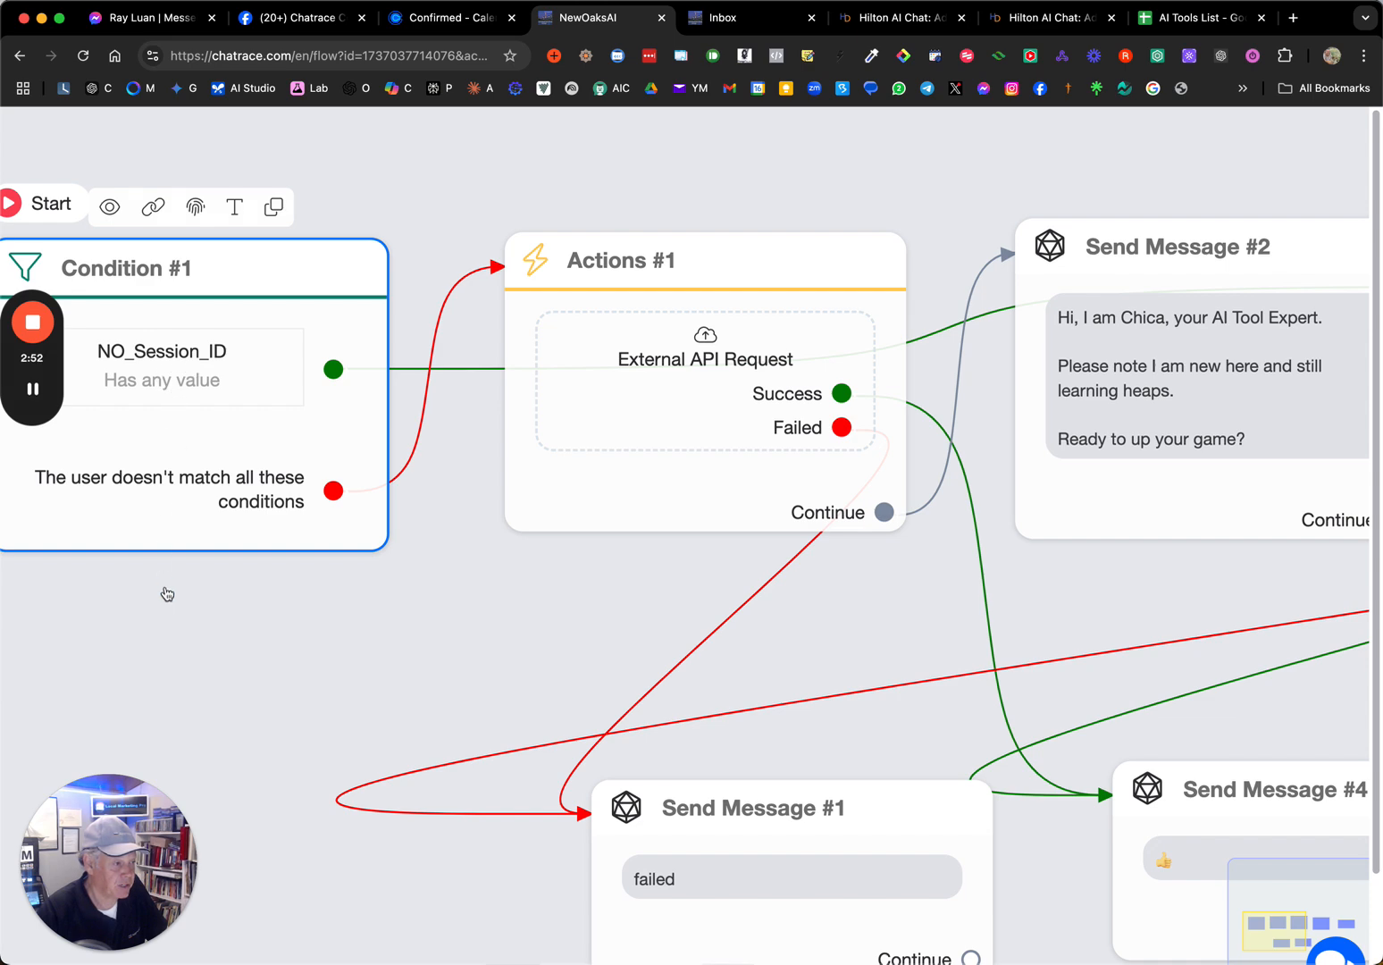
left_click_drag(173, 616, 237, 595)
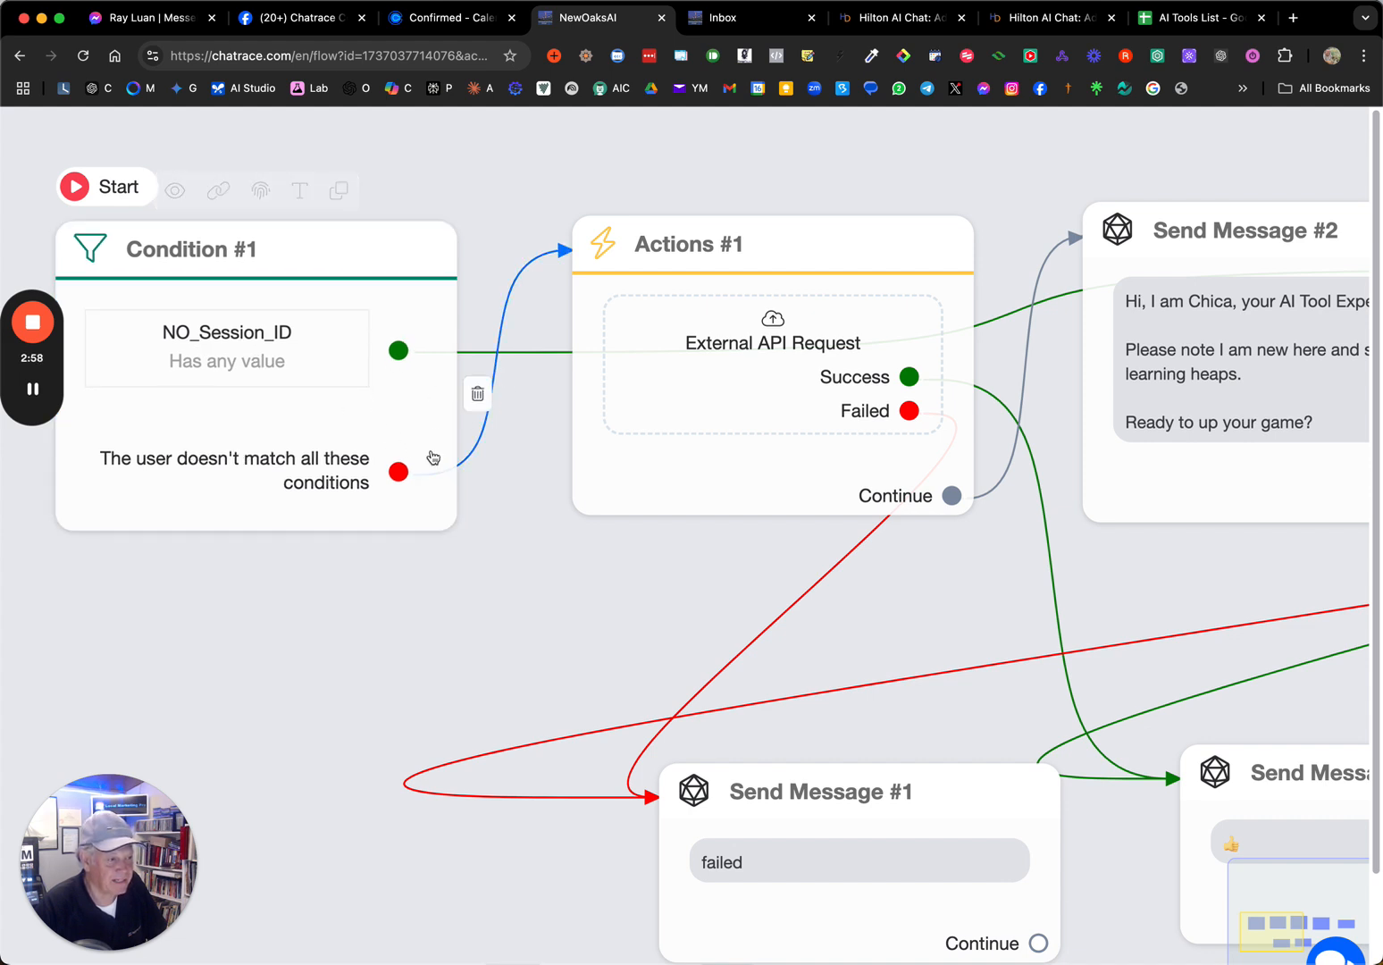
Open the External API Request in Actions #1 and examine its GET request URL and headers
left_click(773, 358)
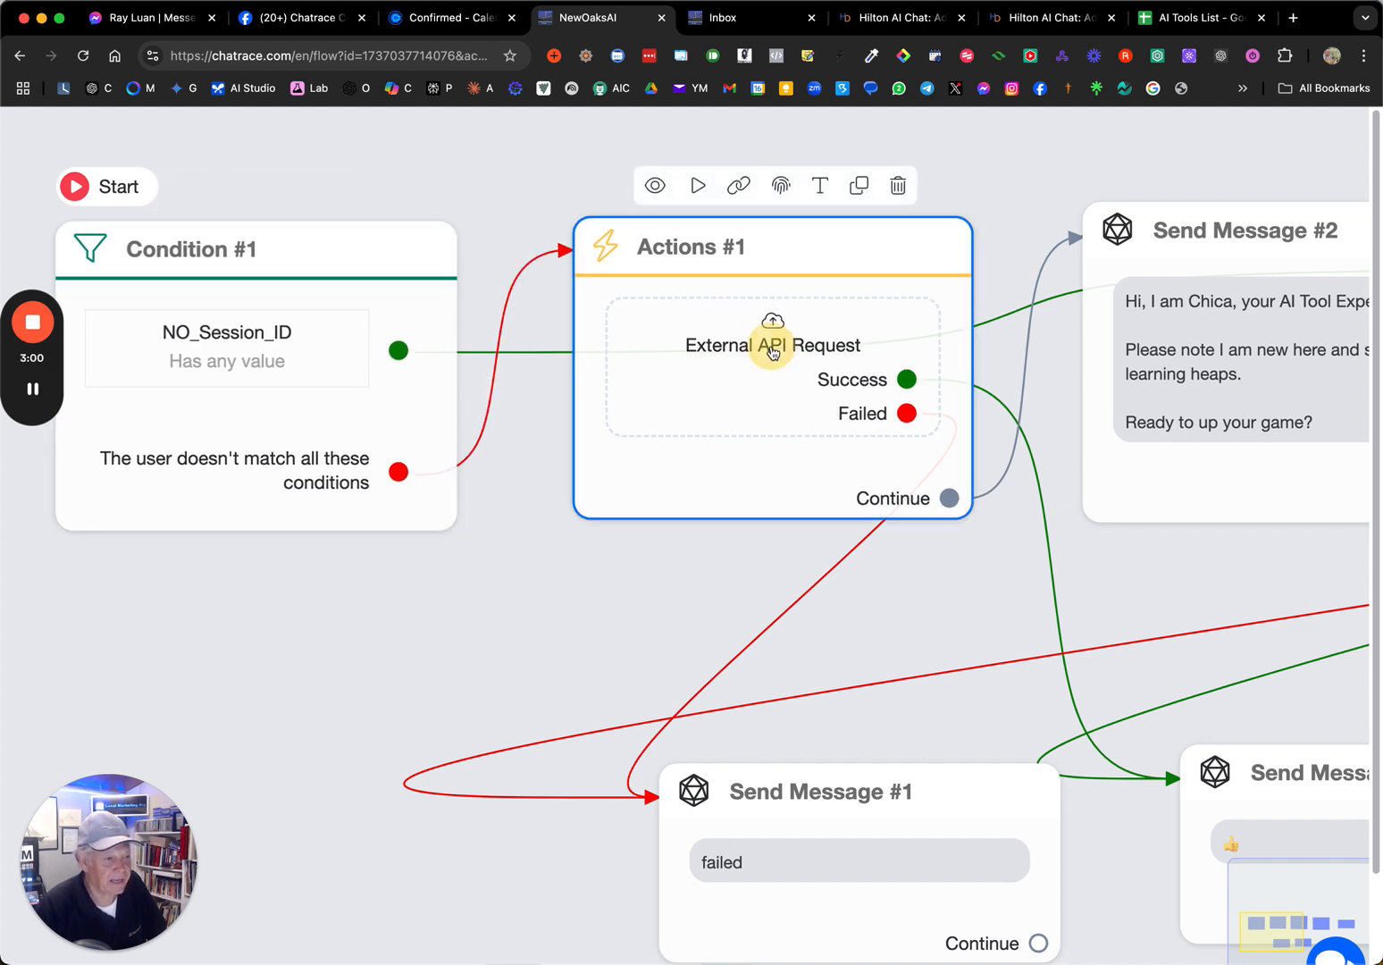
left_click(110, 288)
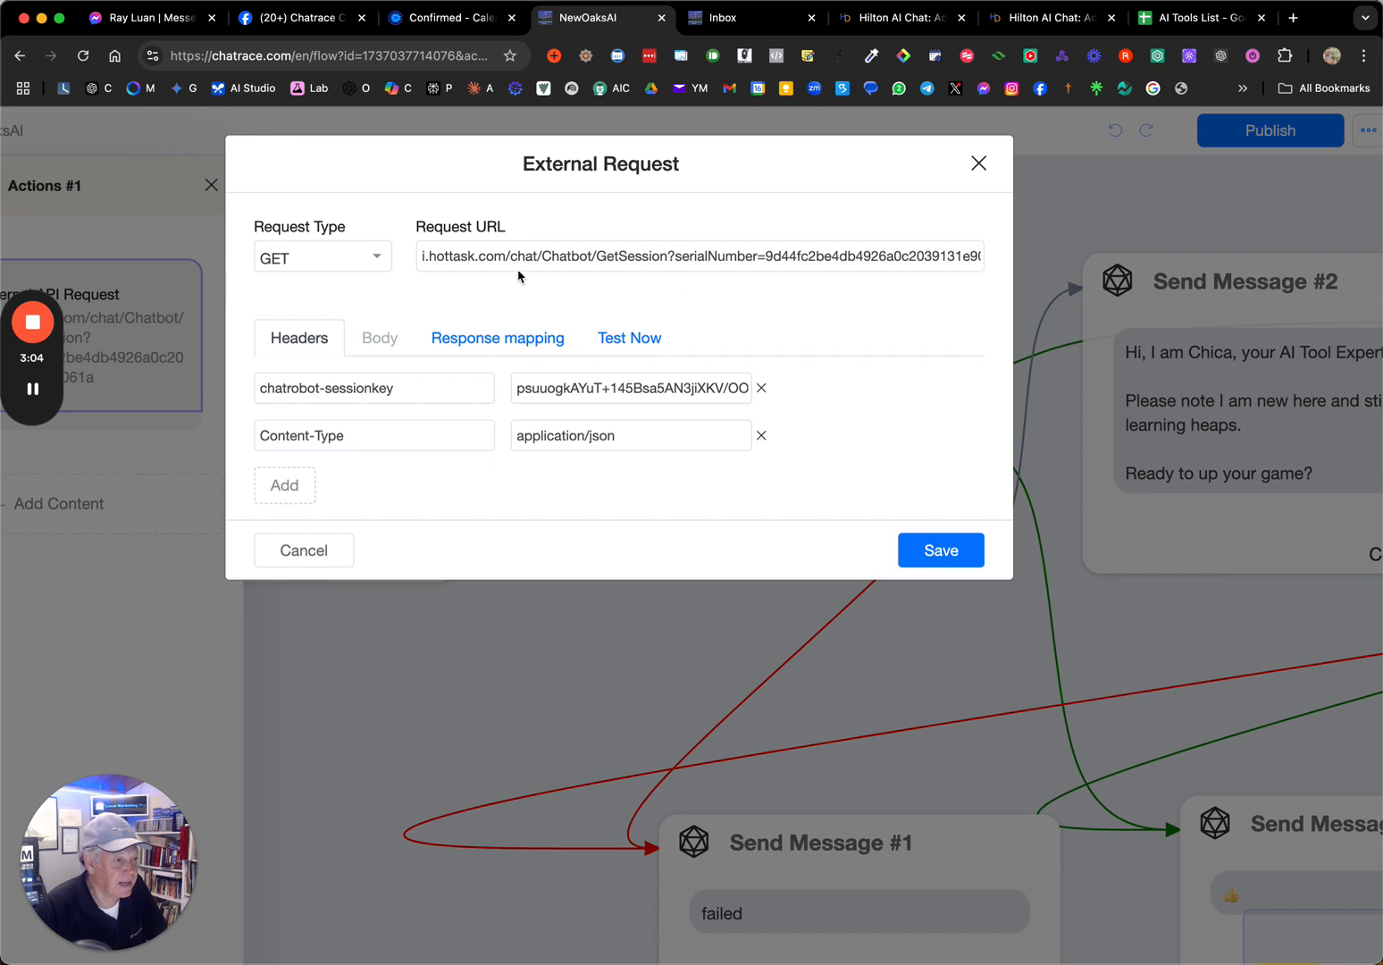
scroll(512, 255, "left", 3)
left_click_drag(582, 256, 543, 268)
left_click(639, 287)
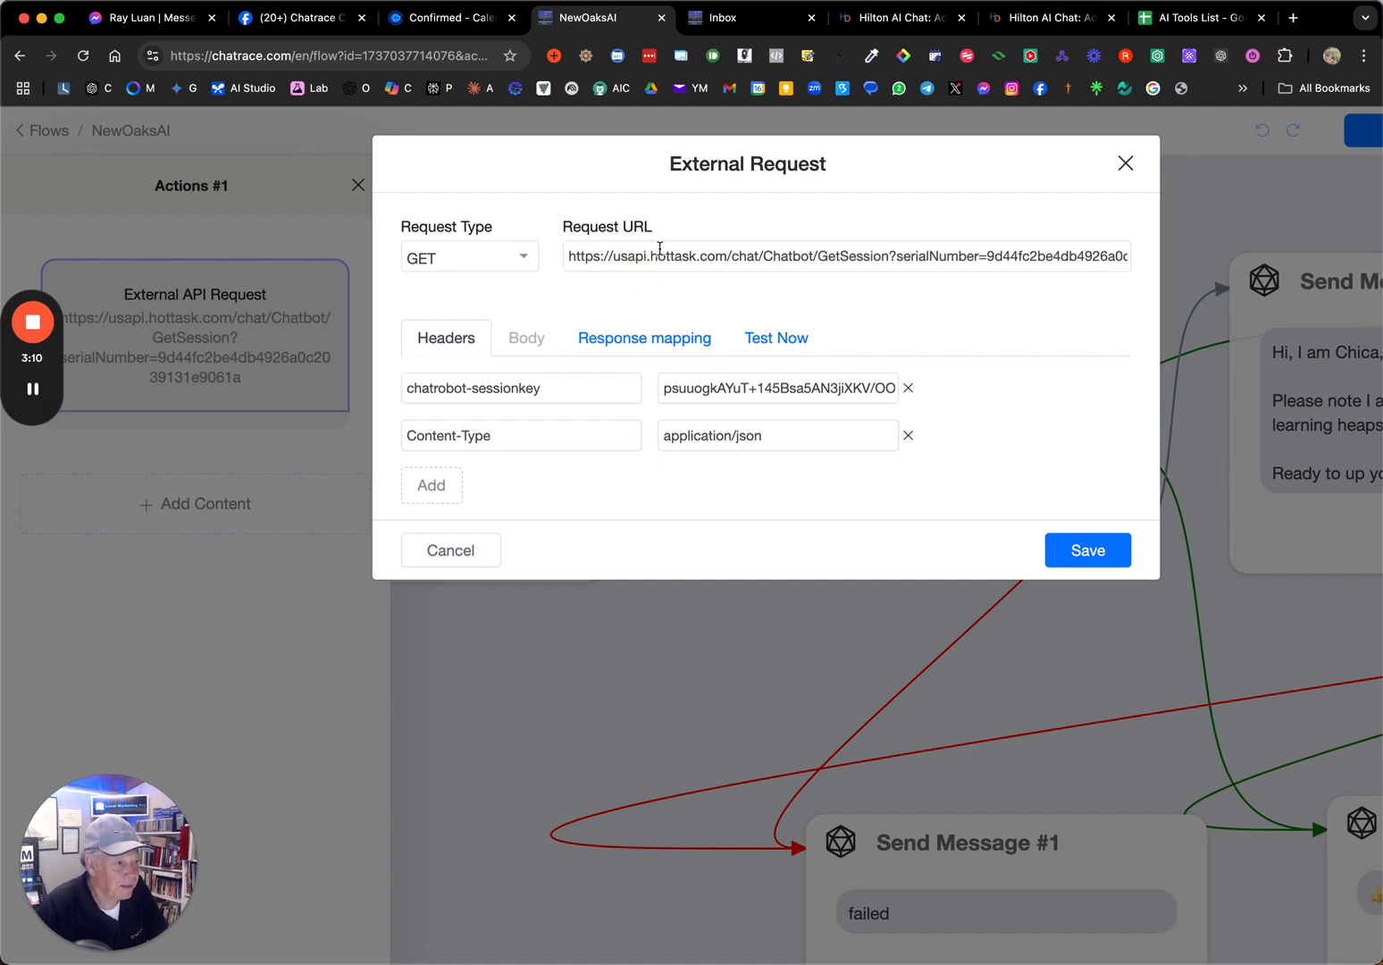
scroll(711, 255, "right", 3)
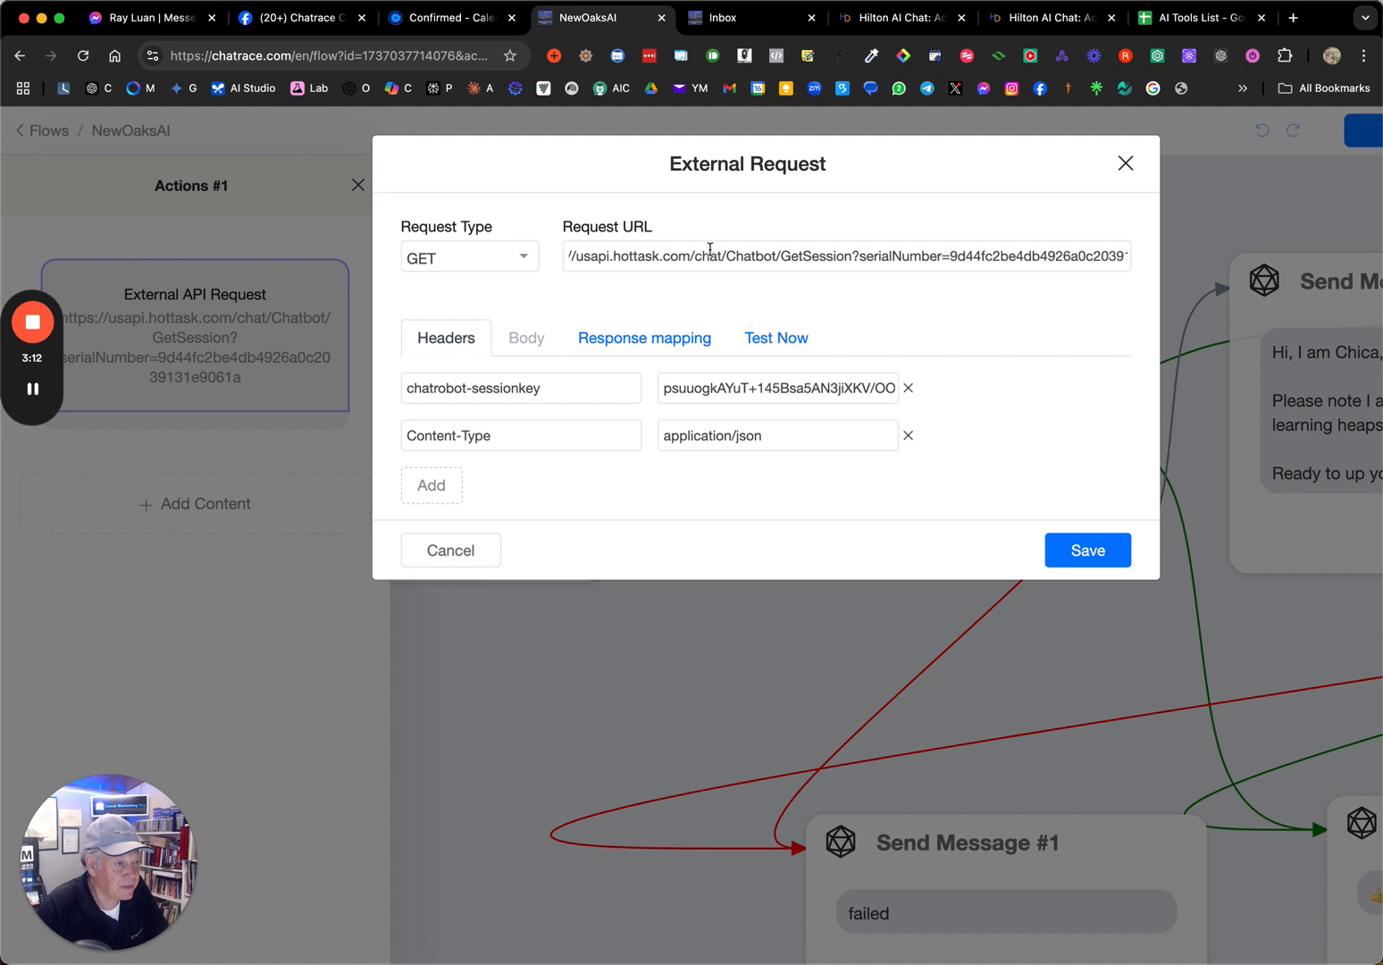
scroll(710, 255, "right", 3)
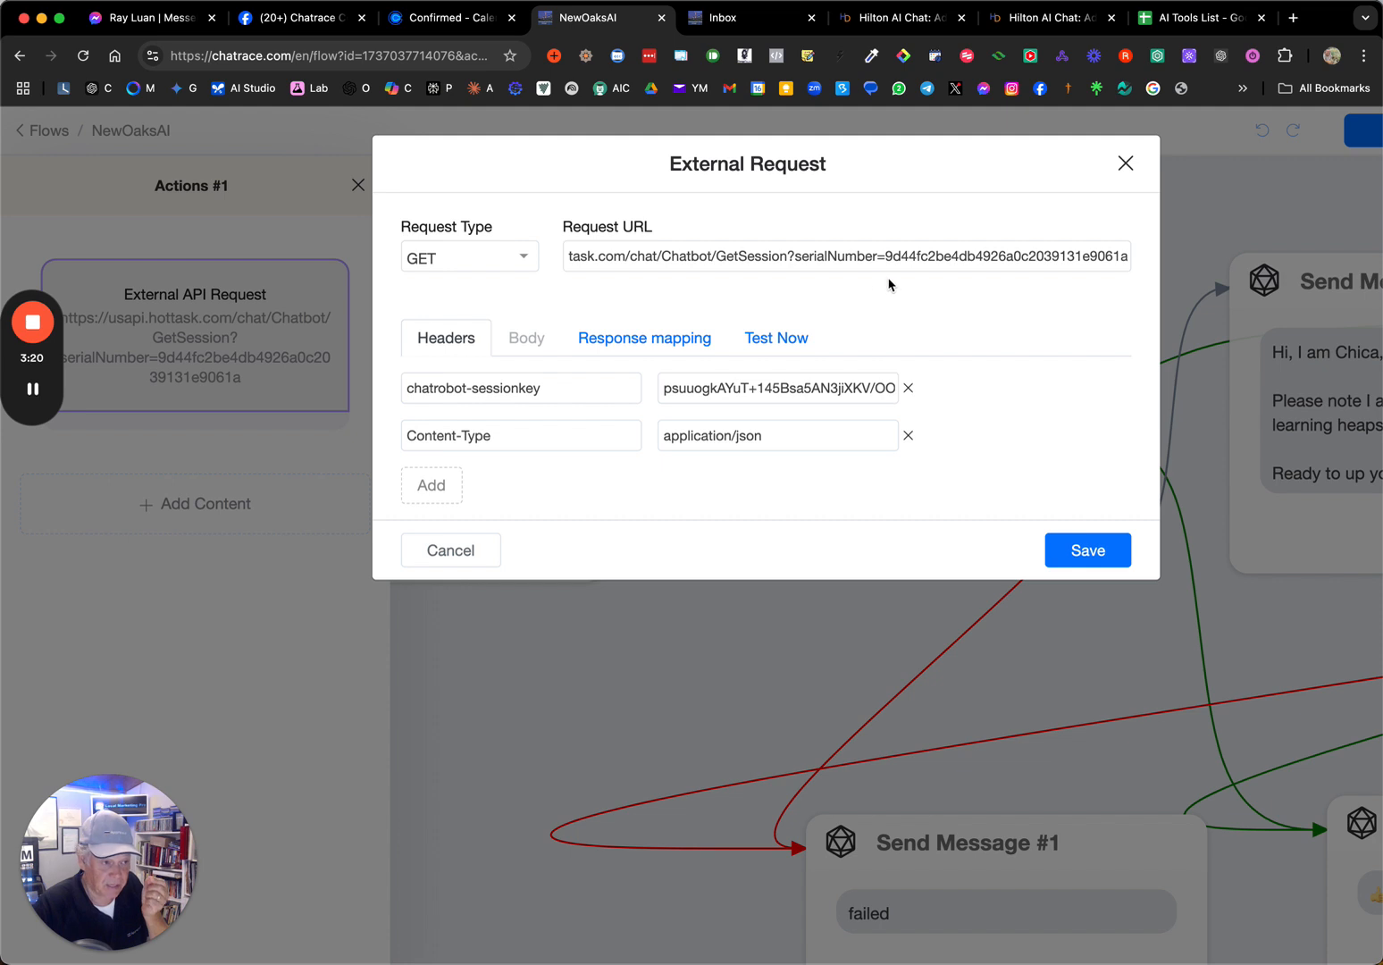
scroll(979, 249, "right", 2)
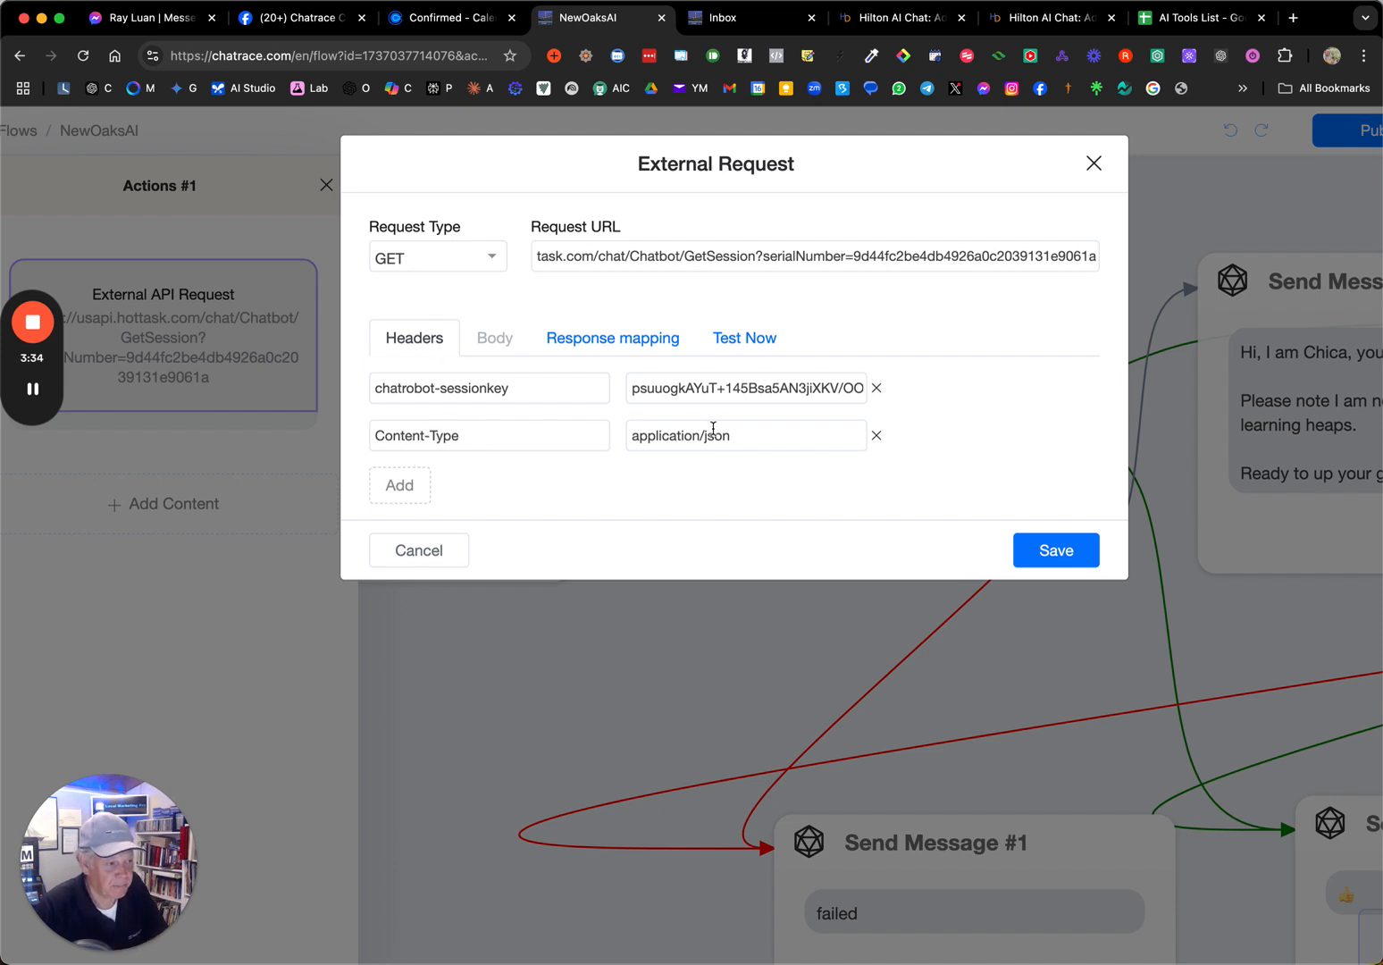
View the request's response mapping to the NO_Session_ID custom field and close the External Request dialog without saving
left_click(598, 342)
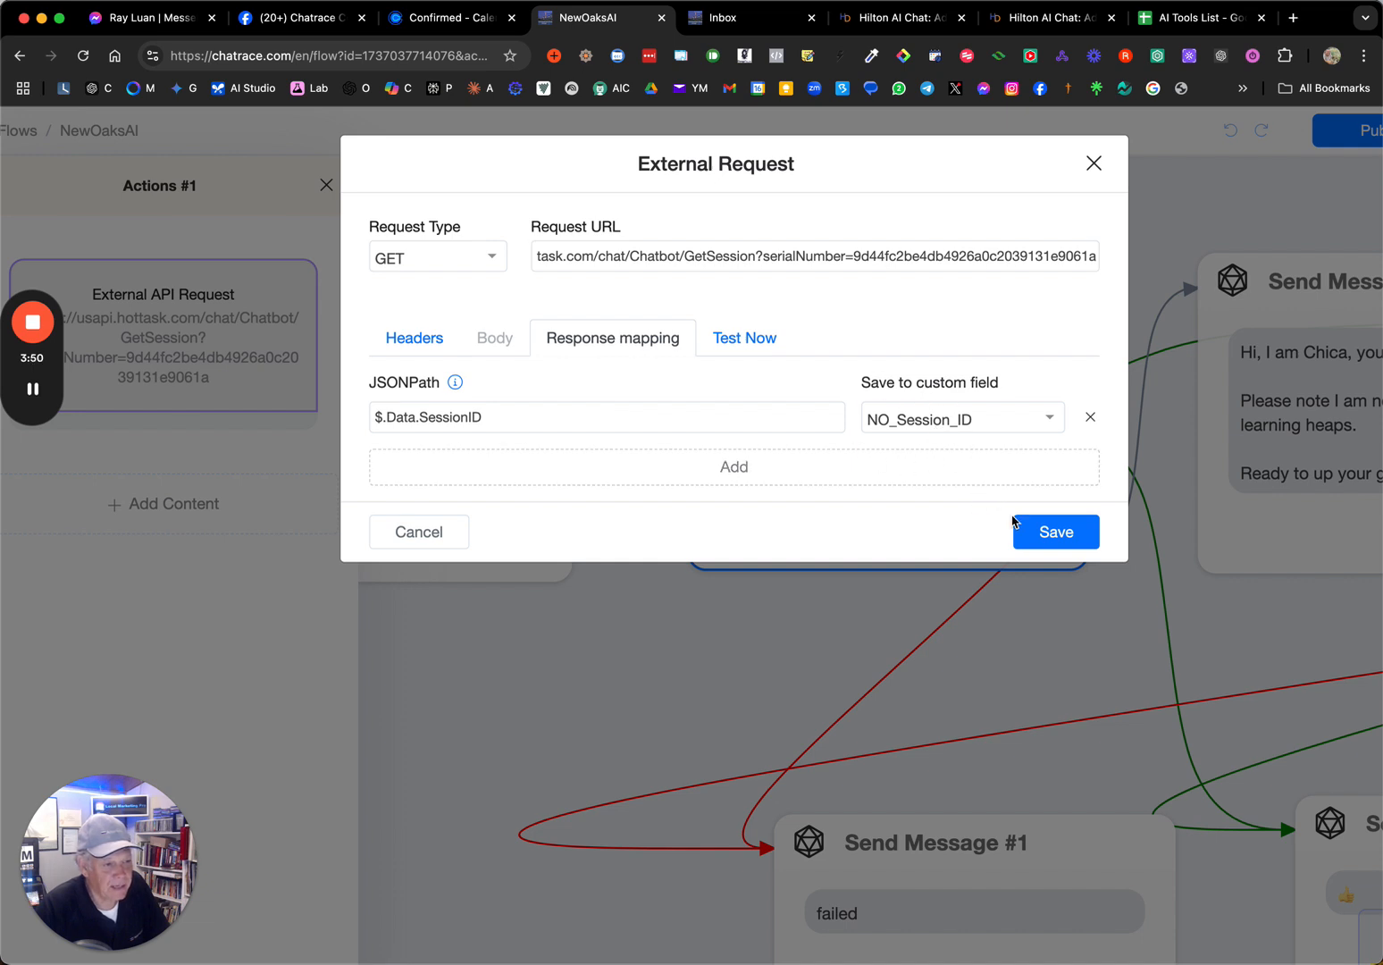
left_click(1088, 166)
scroll(849, 485, "down", 2)
scroll(849, 487, "down", 3)
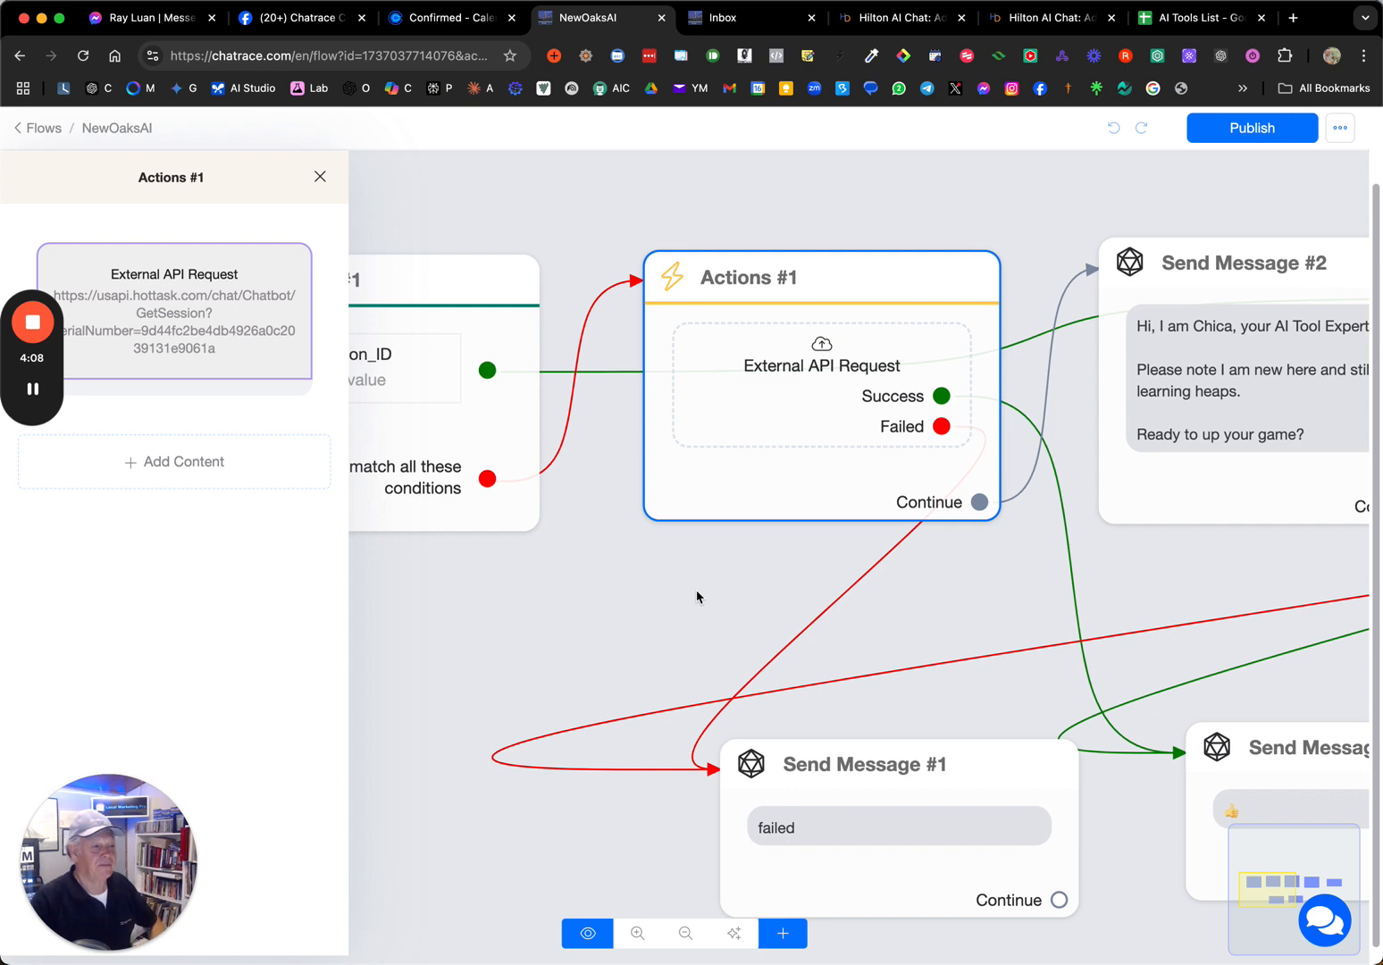
Trace the flow's paths from Condition #1's NO_Session_ID check to the External API Request in Actions #1
left_click(640, 599)
scroll(639, 599, "down", 5)
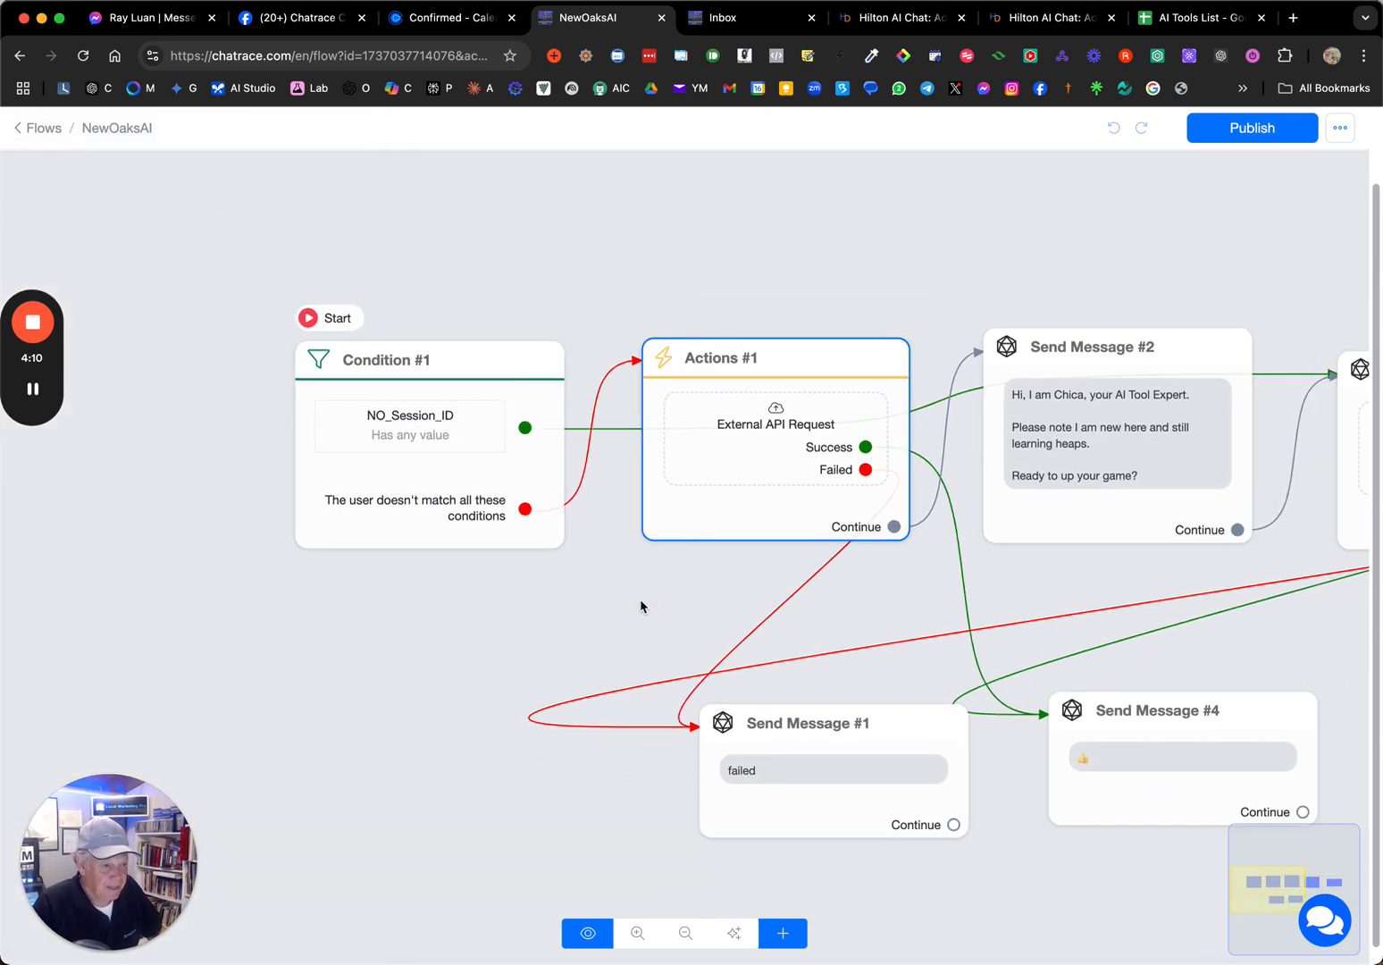
left_click_drag(640, 600, 480, 525)
left_click(393, 341)
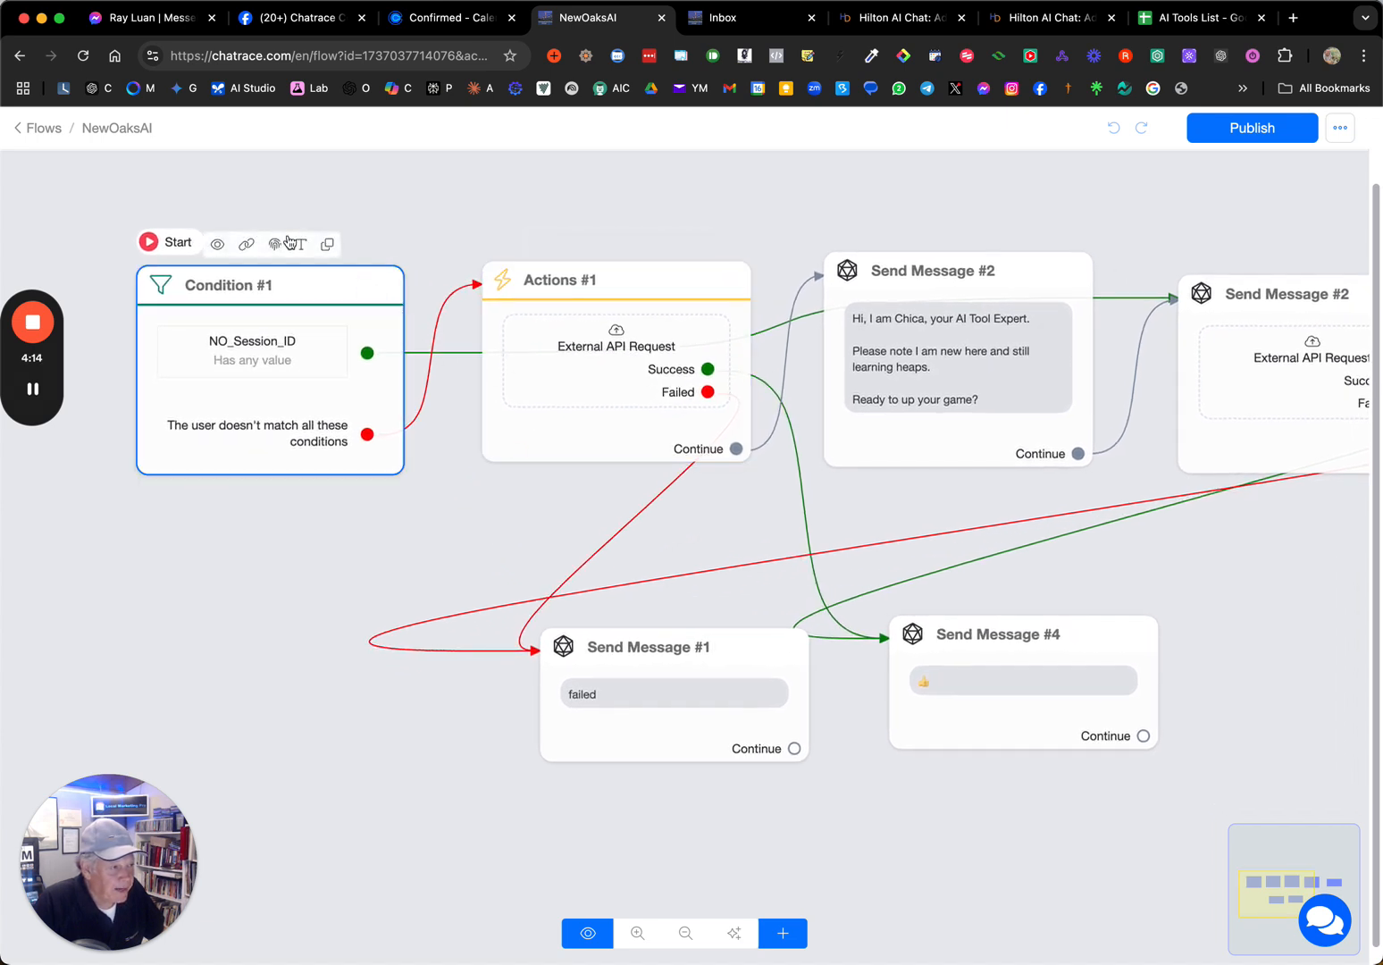
left_click(386, 231)
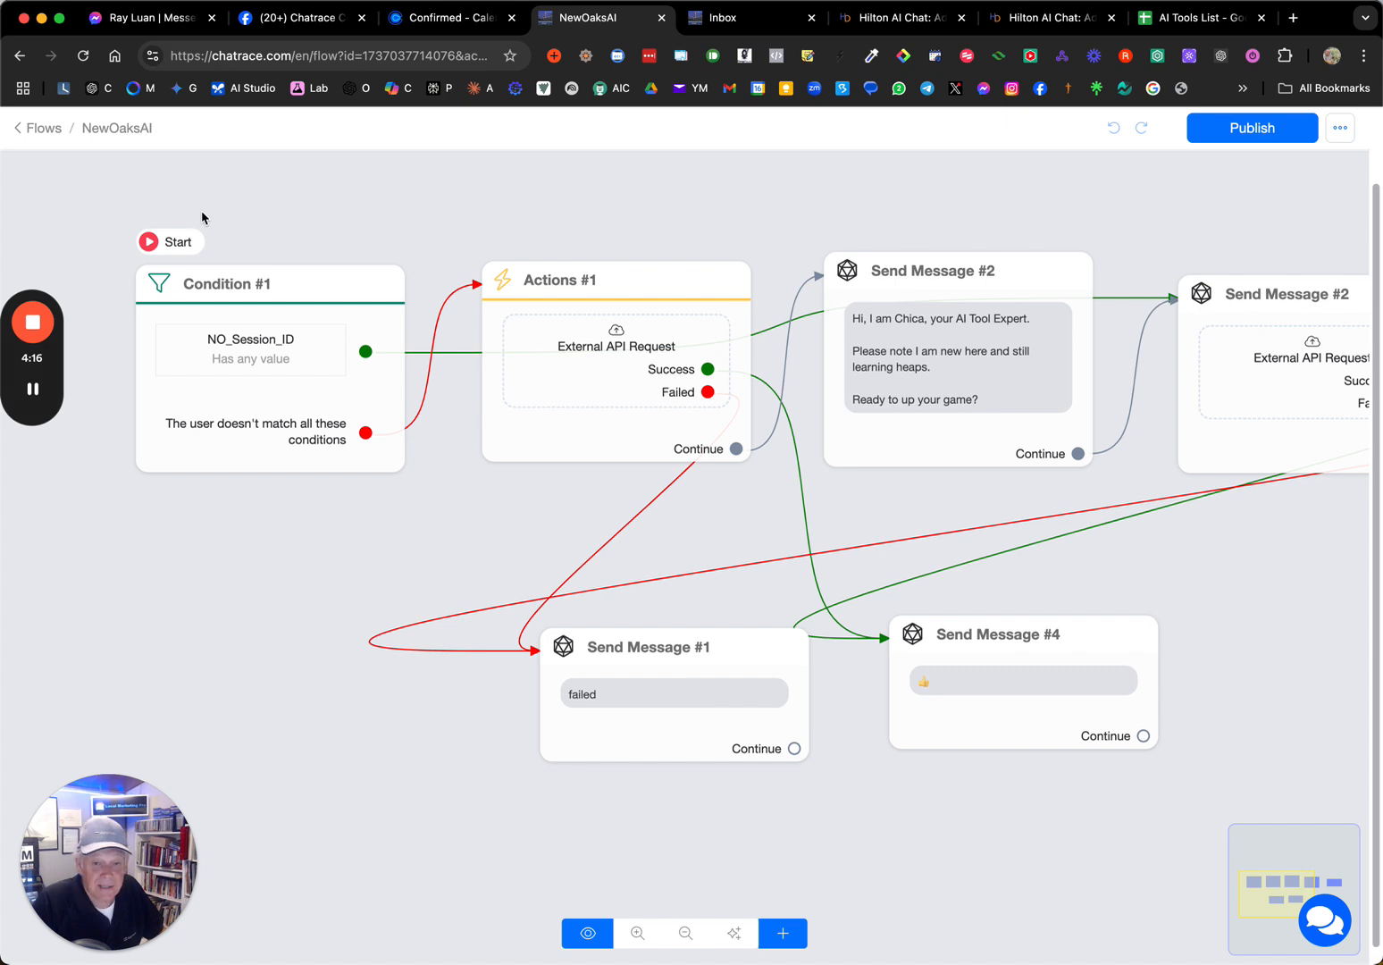
left_click(254, 276)
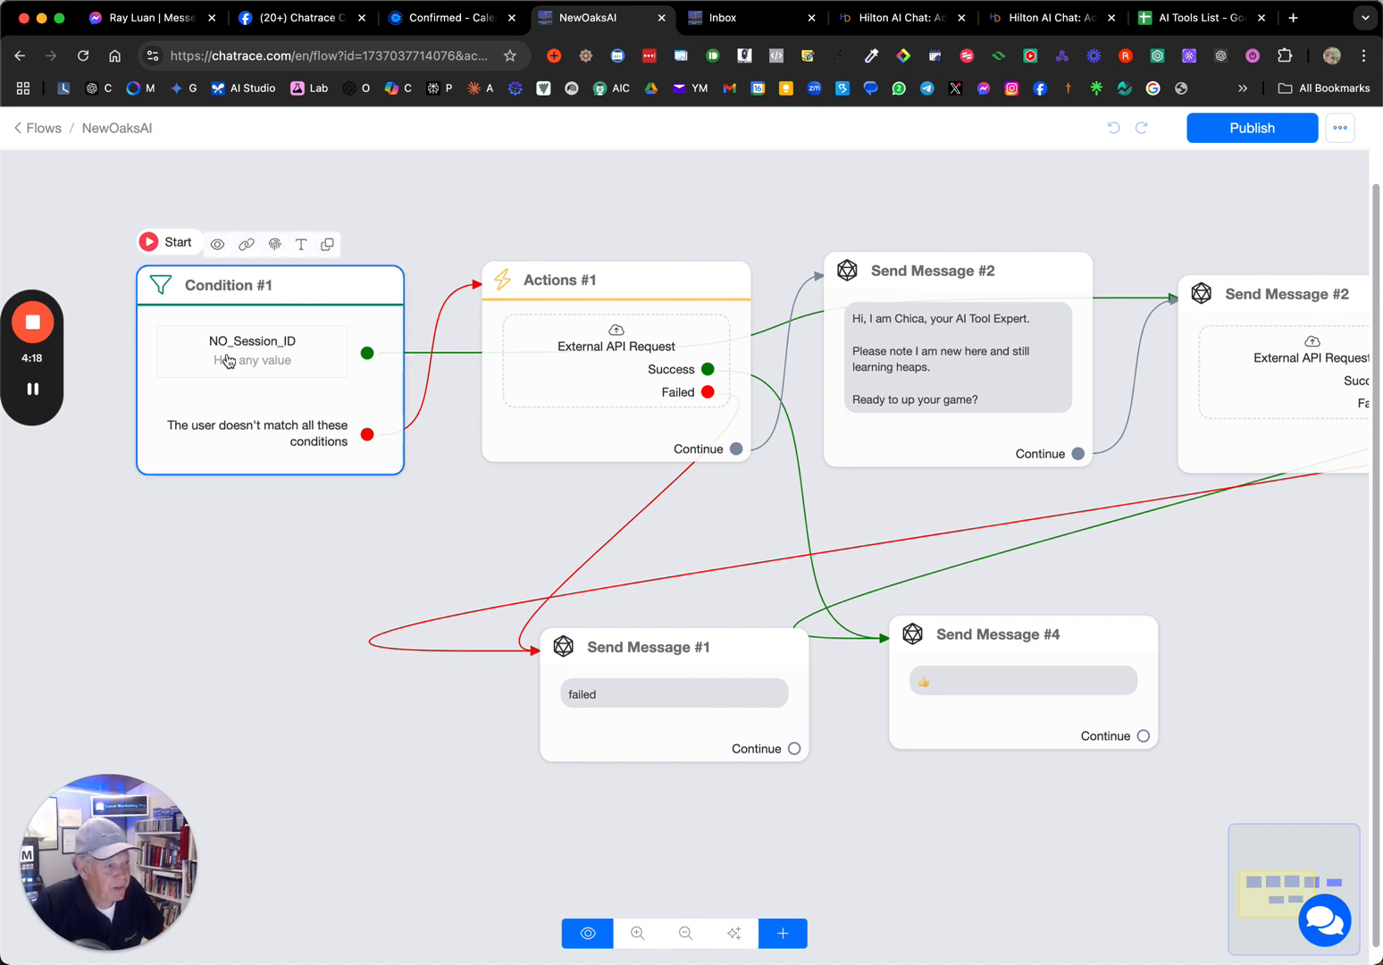
left_click(564, 356)
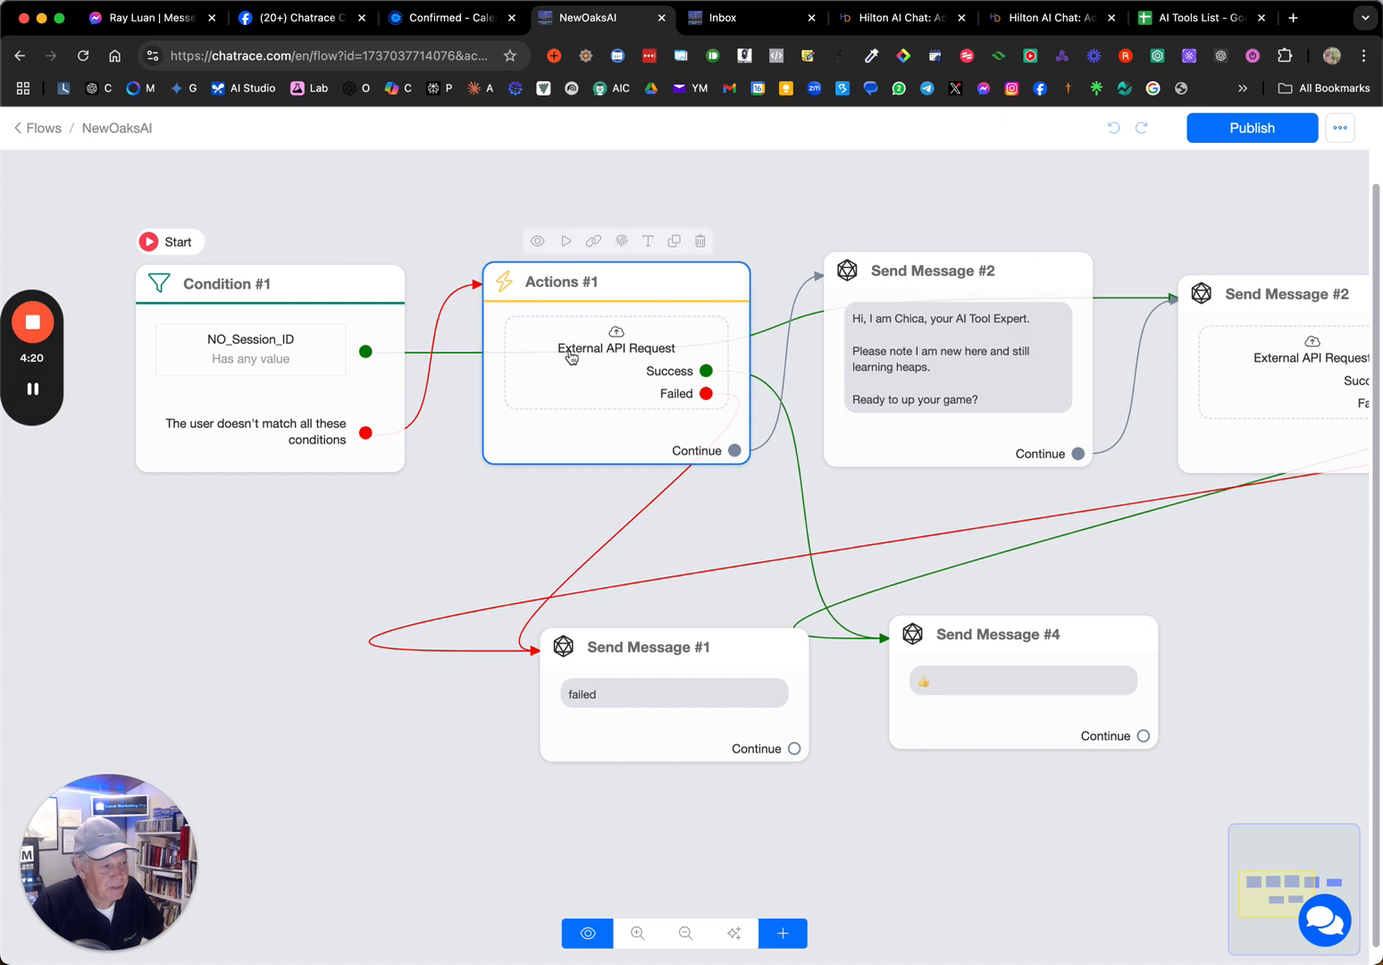
left_click(383, 360)
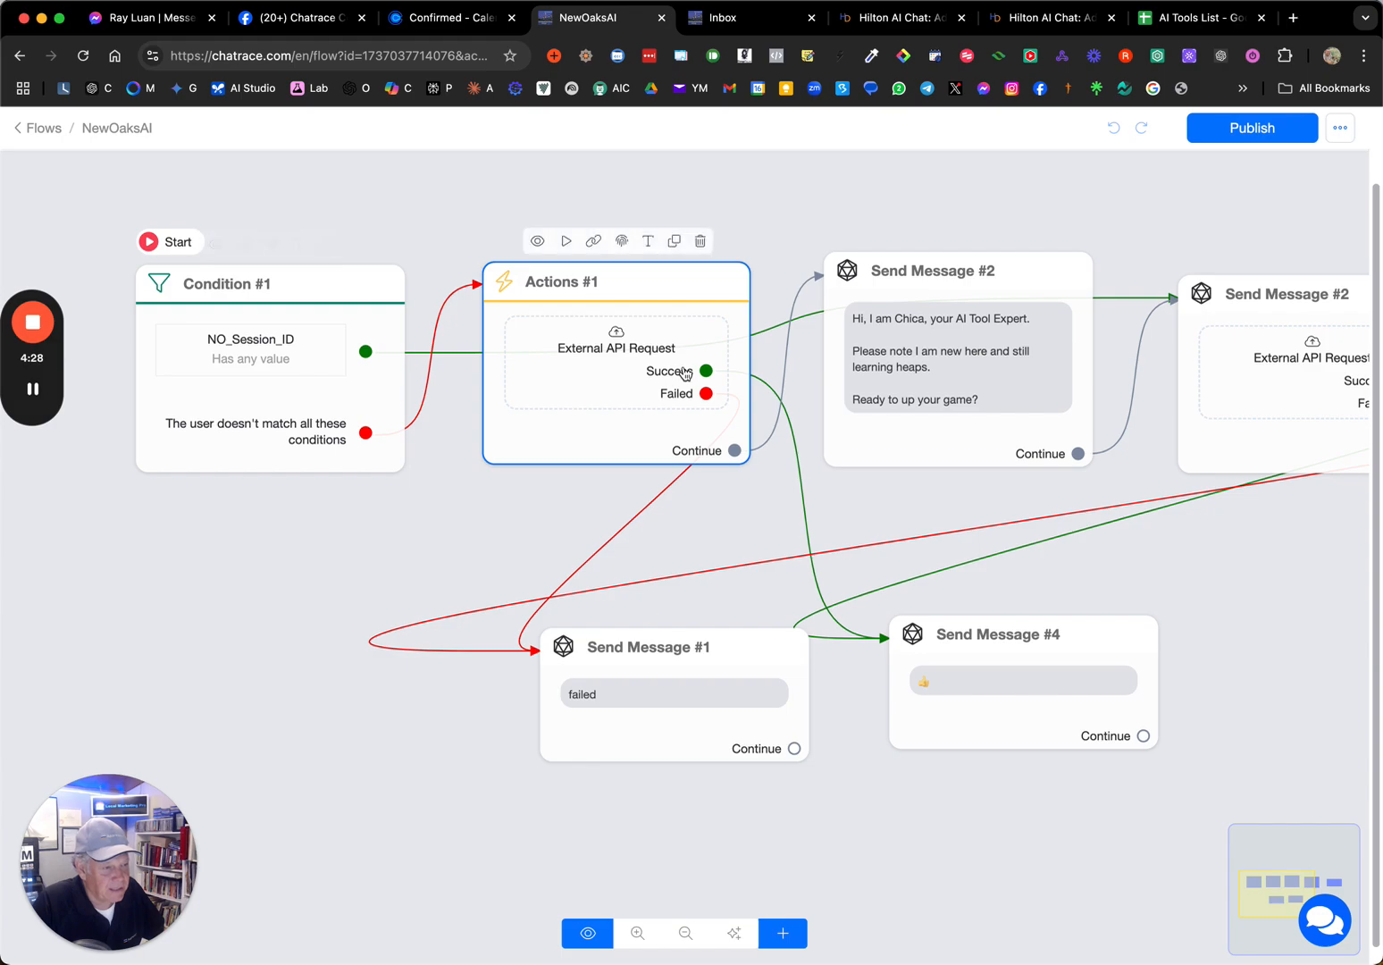
Examine the greeting text in the Send Message #2 block that follows Actions #1, leaving its settings unedited
scroll(927, 340, "up", 5)
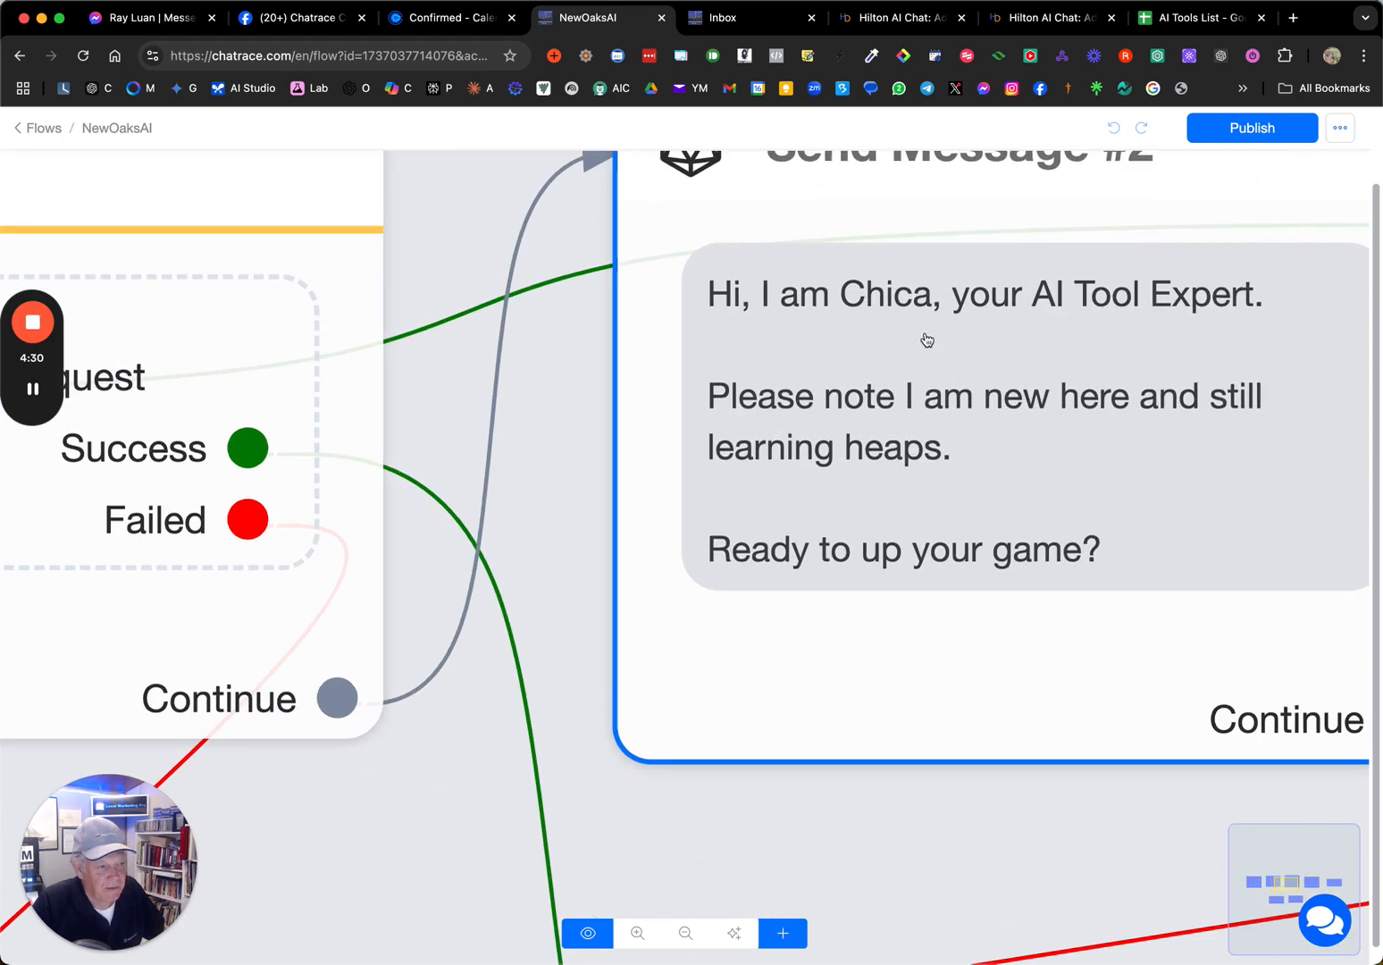
scroll(927, 339, "down", 6)
scroll(927, 340, "up", 10)
scroll(927, 340, "down", 8)
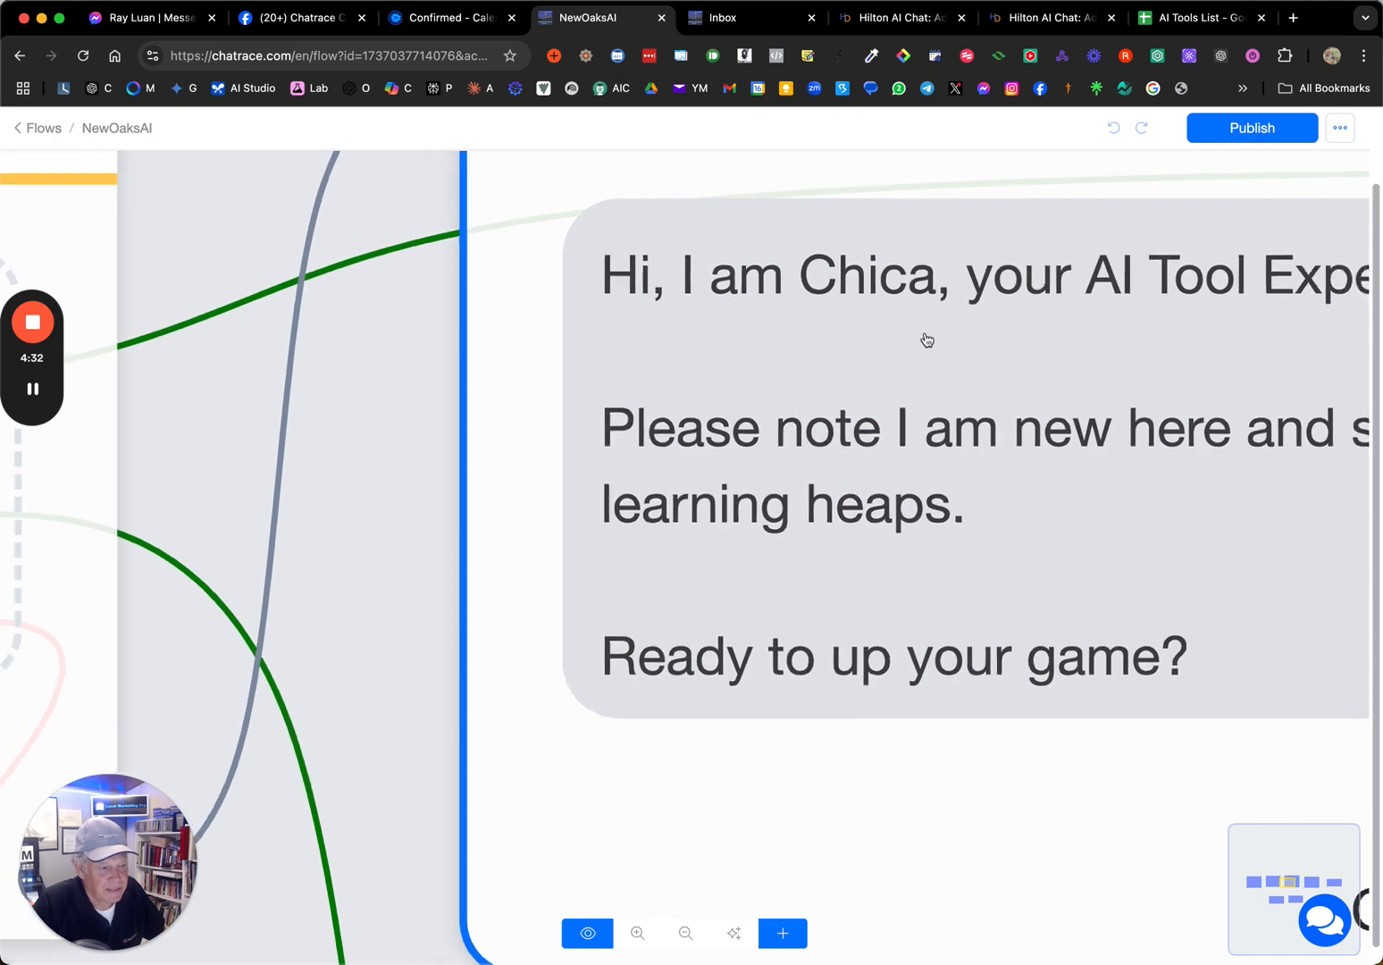
scroll(927, 339, "down", 5)
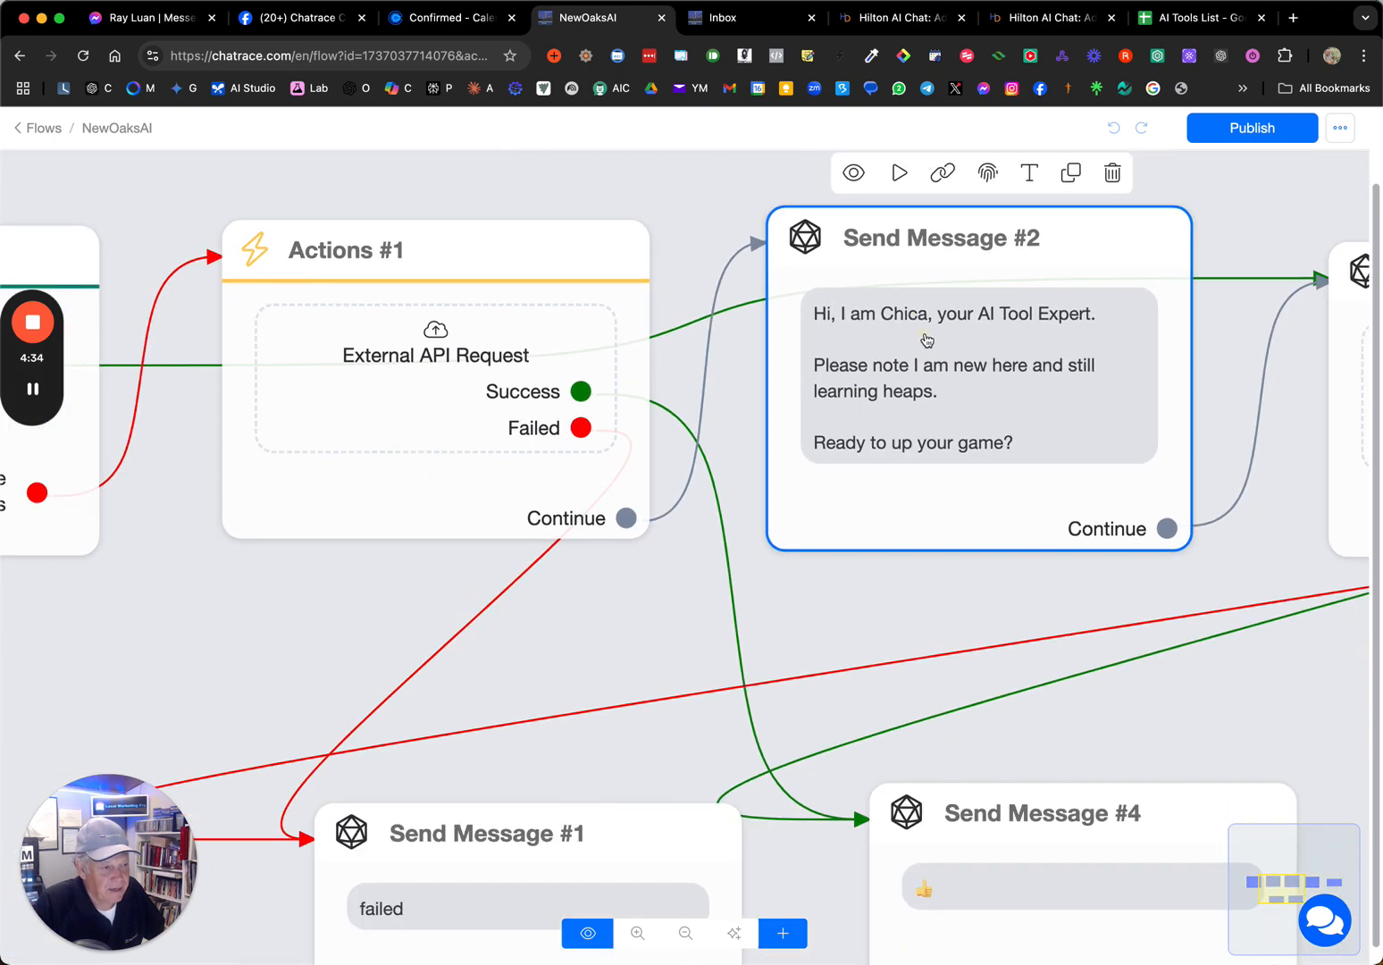
left_click(927, 339)
left_click(1263, 579)
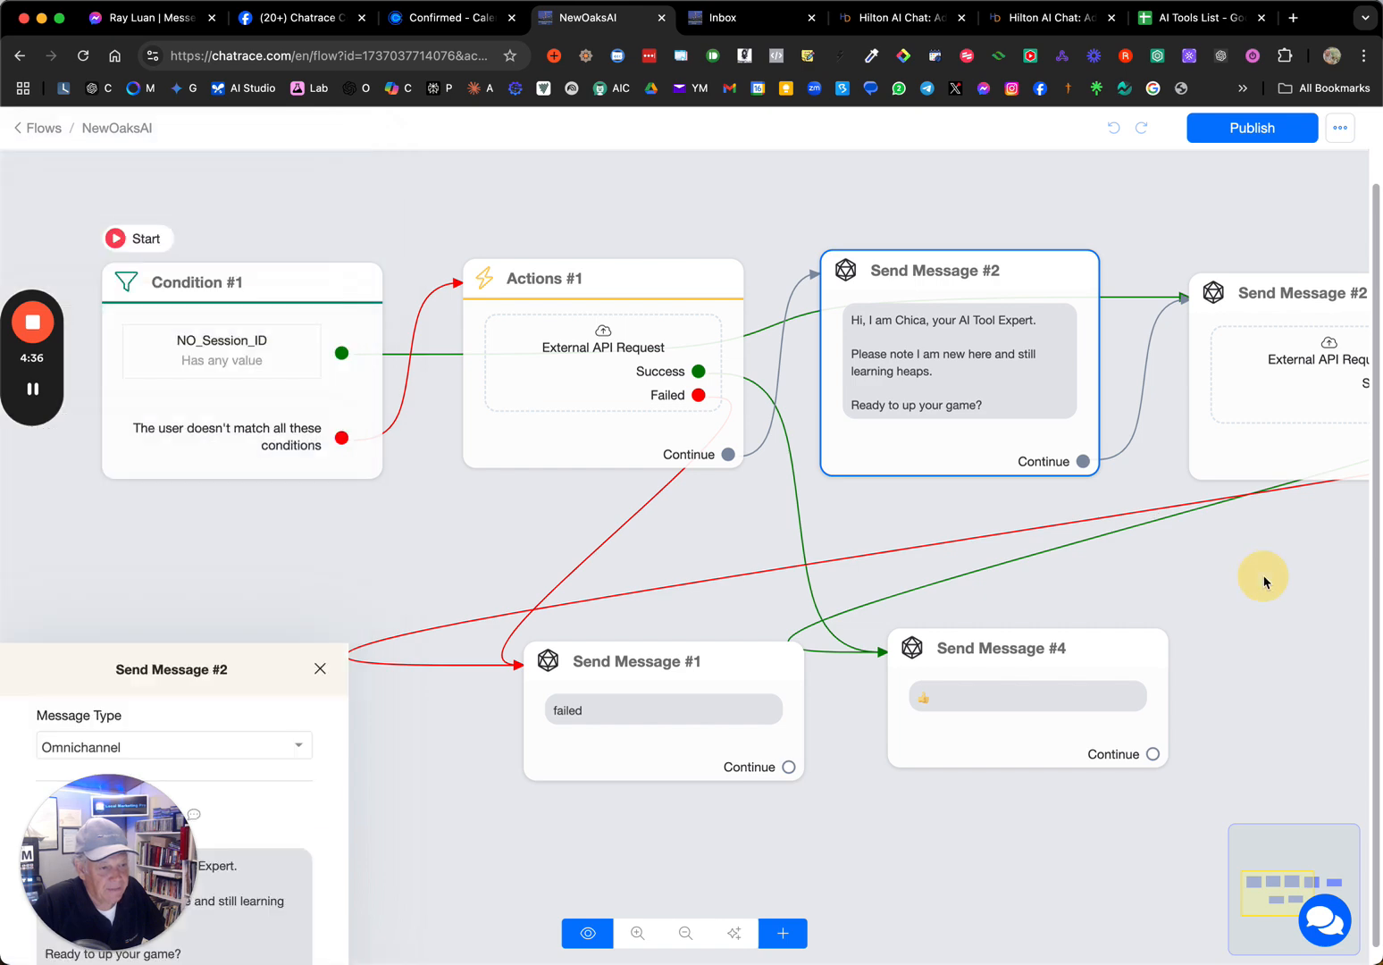
Open the External API Request in the second Send Message #2 block and read its full POST request URL
scroll(1263, 578, "down", 2)
left_click_drag(1262, 578, 1065, 541)
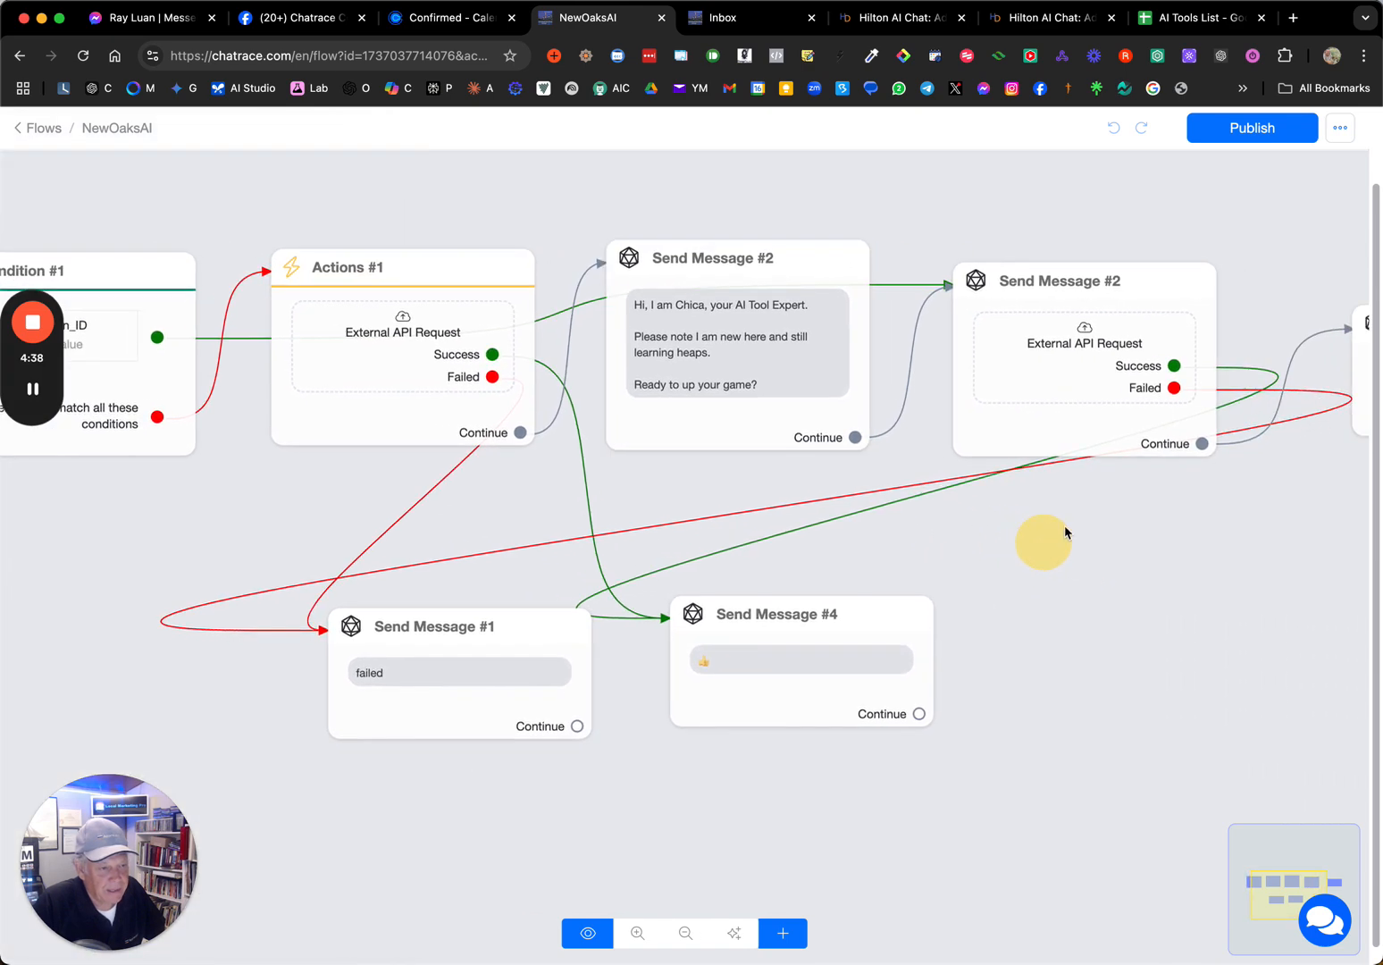
left_click(1068, 393)
left_click(1084, 354)
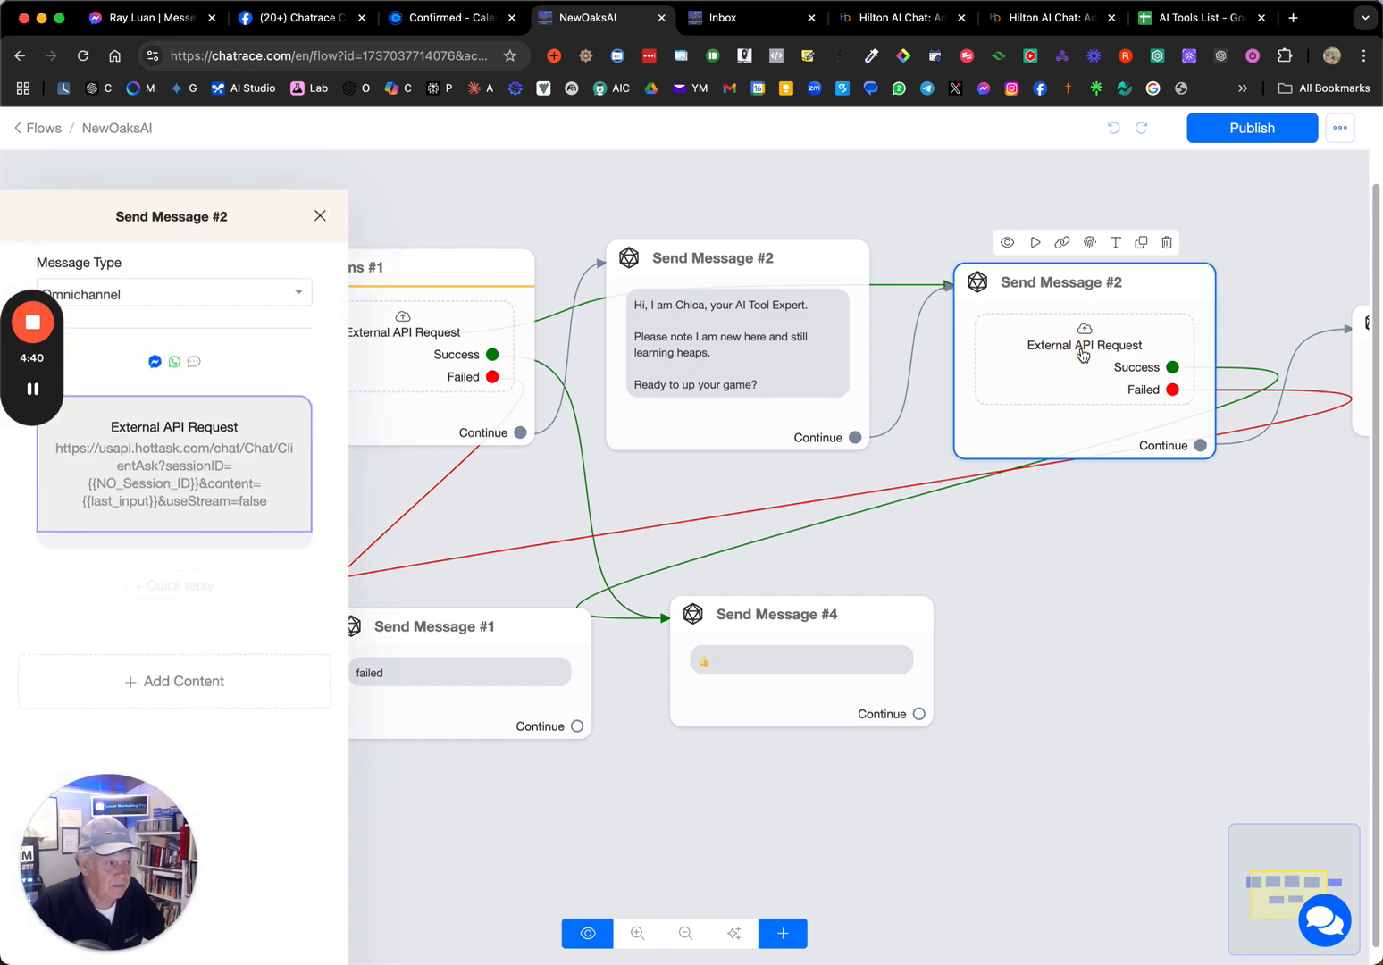
left_click(163, 407)
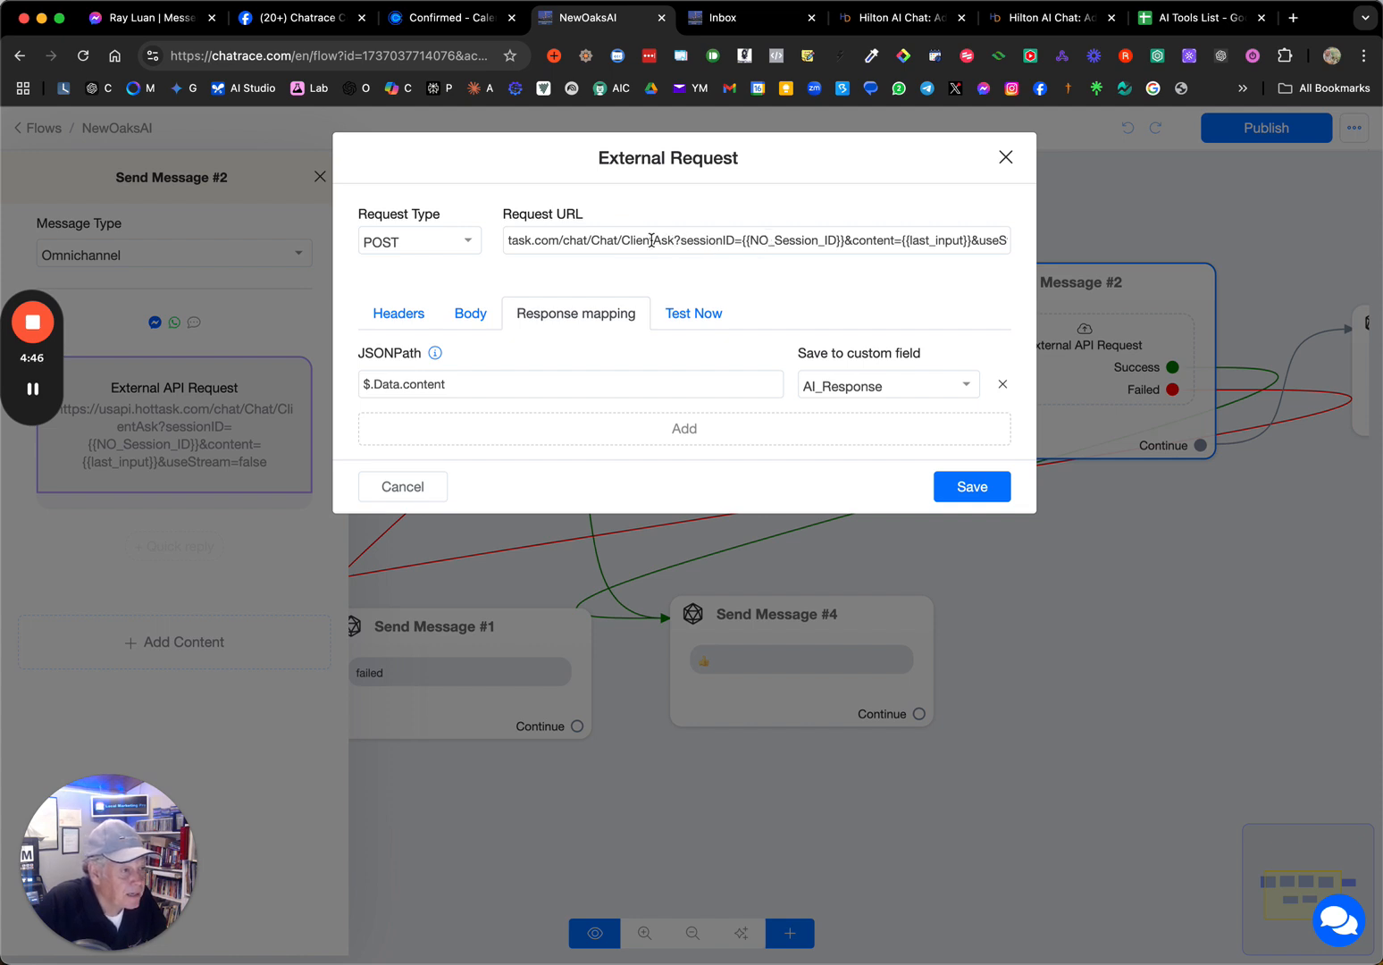
scroll(649, 240, "left", 3)
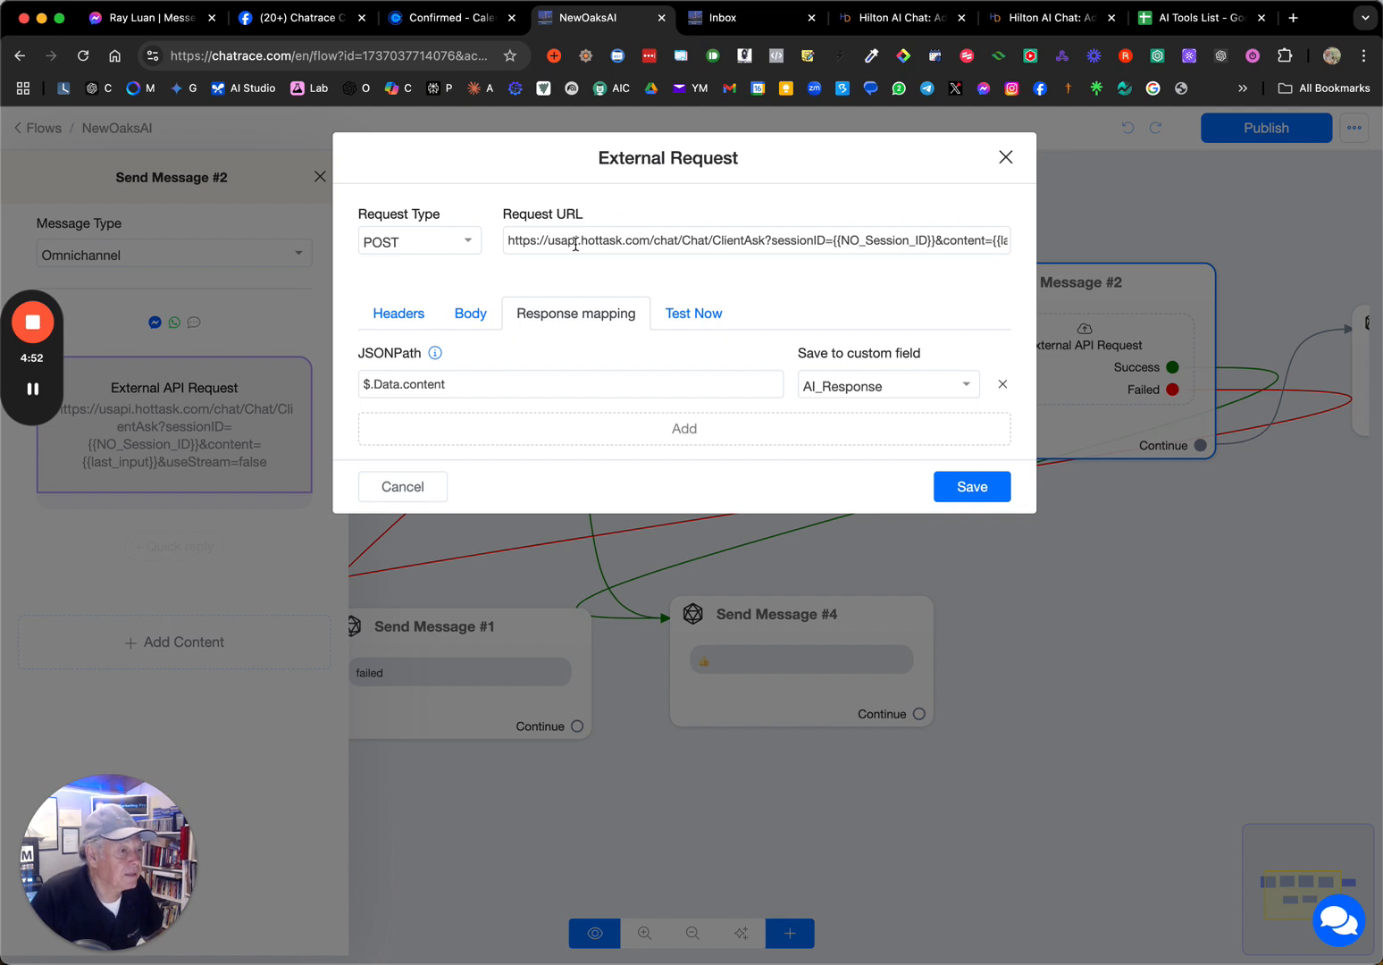
scroll(625, 236, "right", 5)
scroll(625, 236, "right", 3)
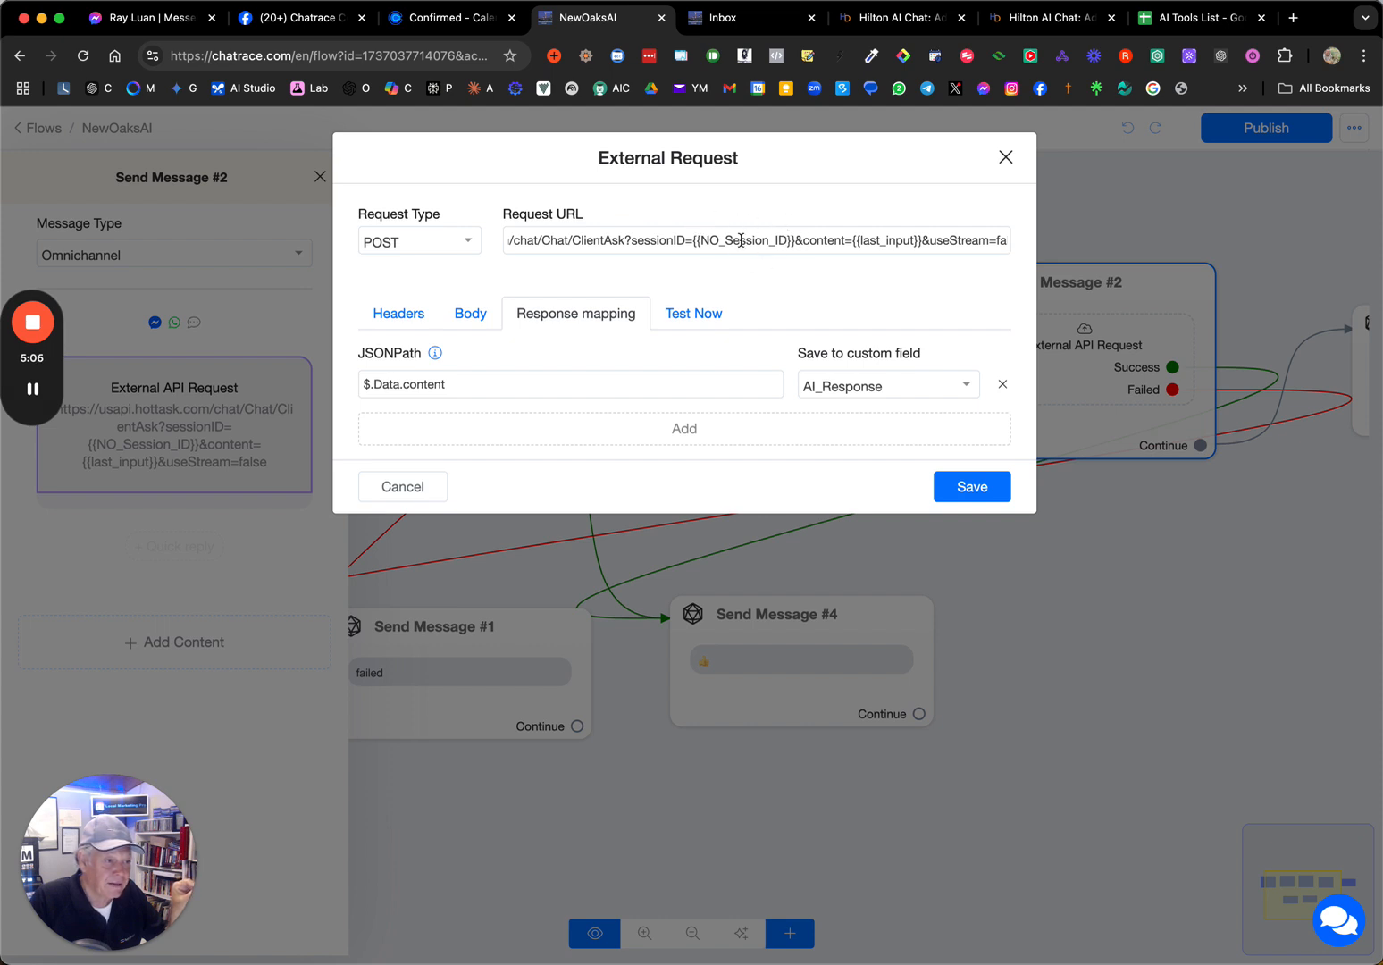
scroll(818, 240, "right", 1)
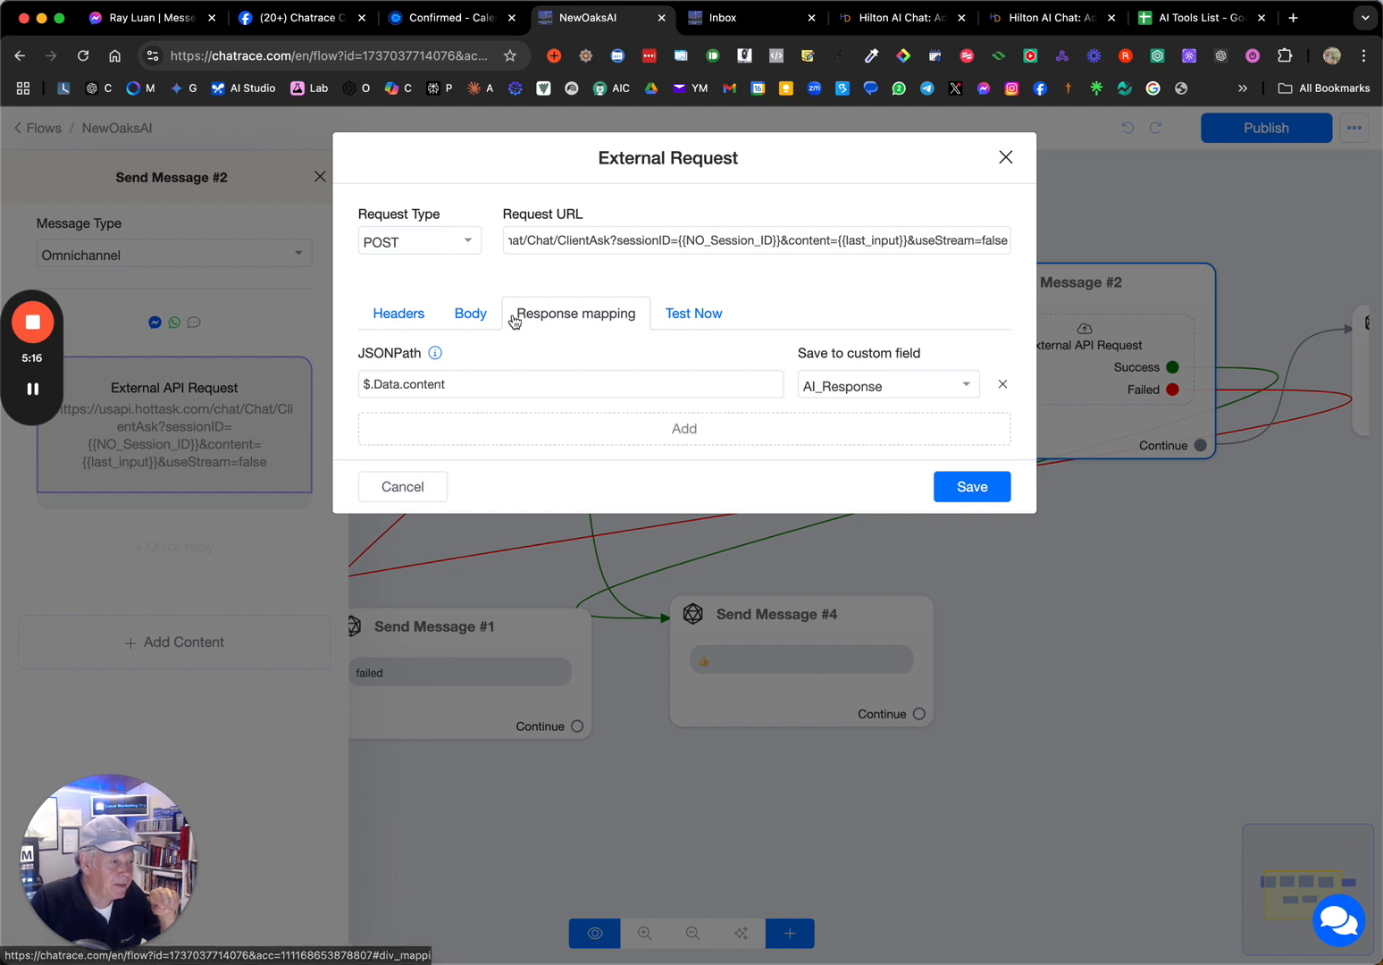
Review the POST request's headers and its response mapping to AI_Response, closing the External Request dialog without saving
left_click(395, 315)
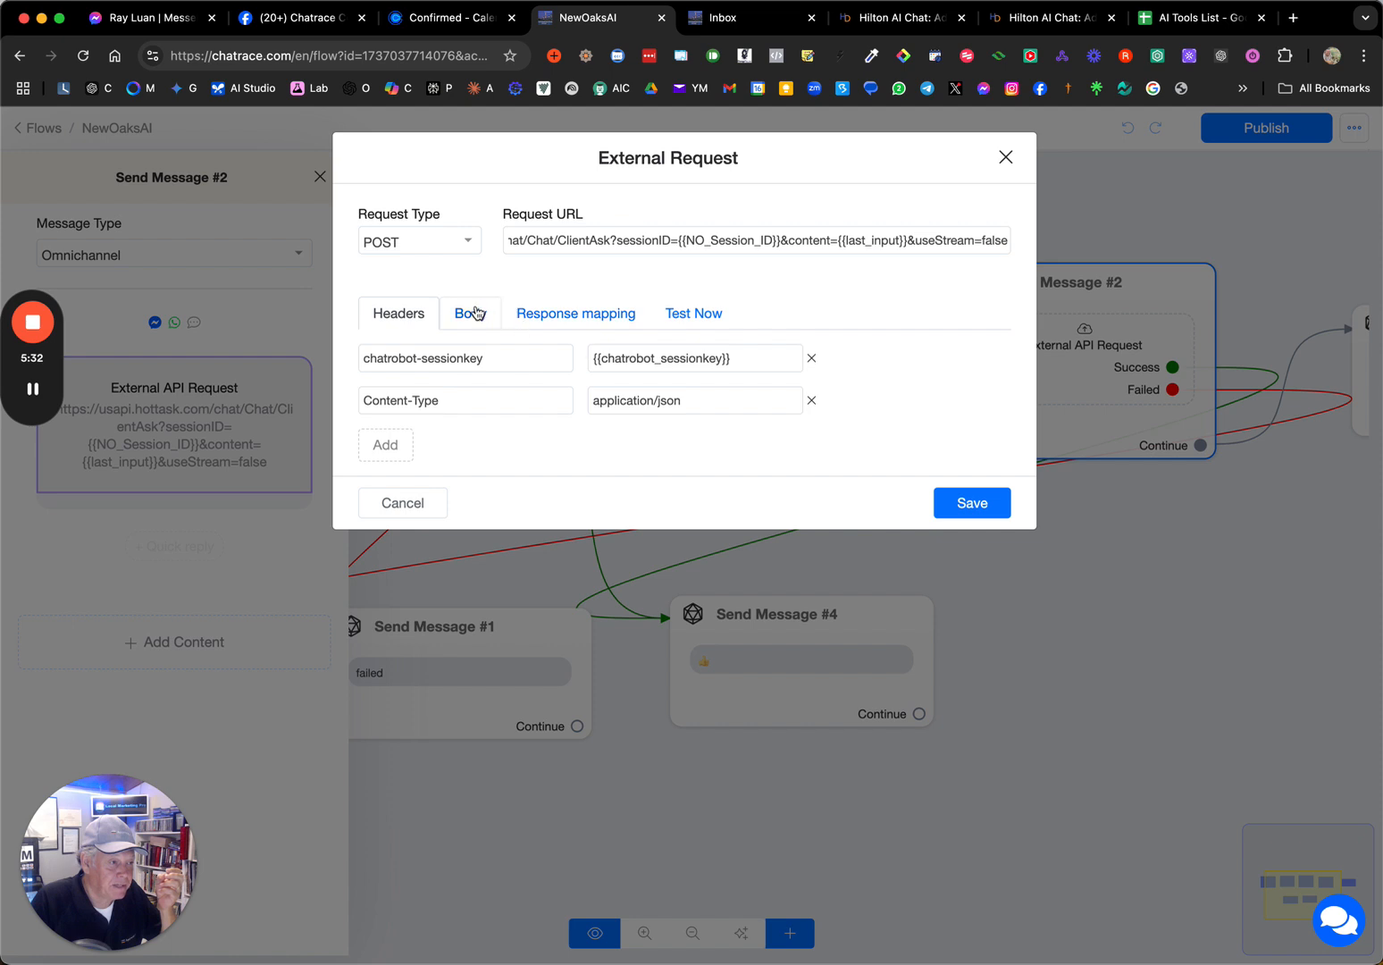
left_click(527, 319)
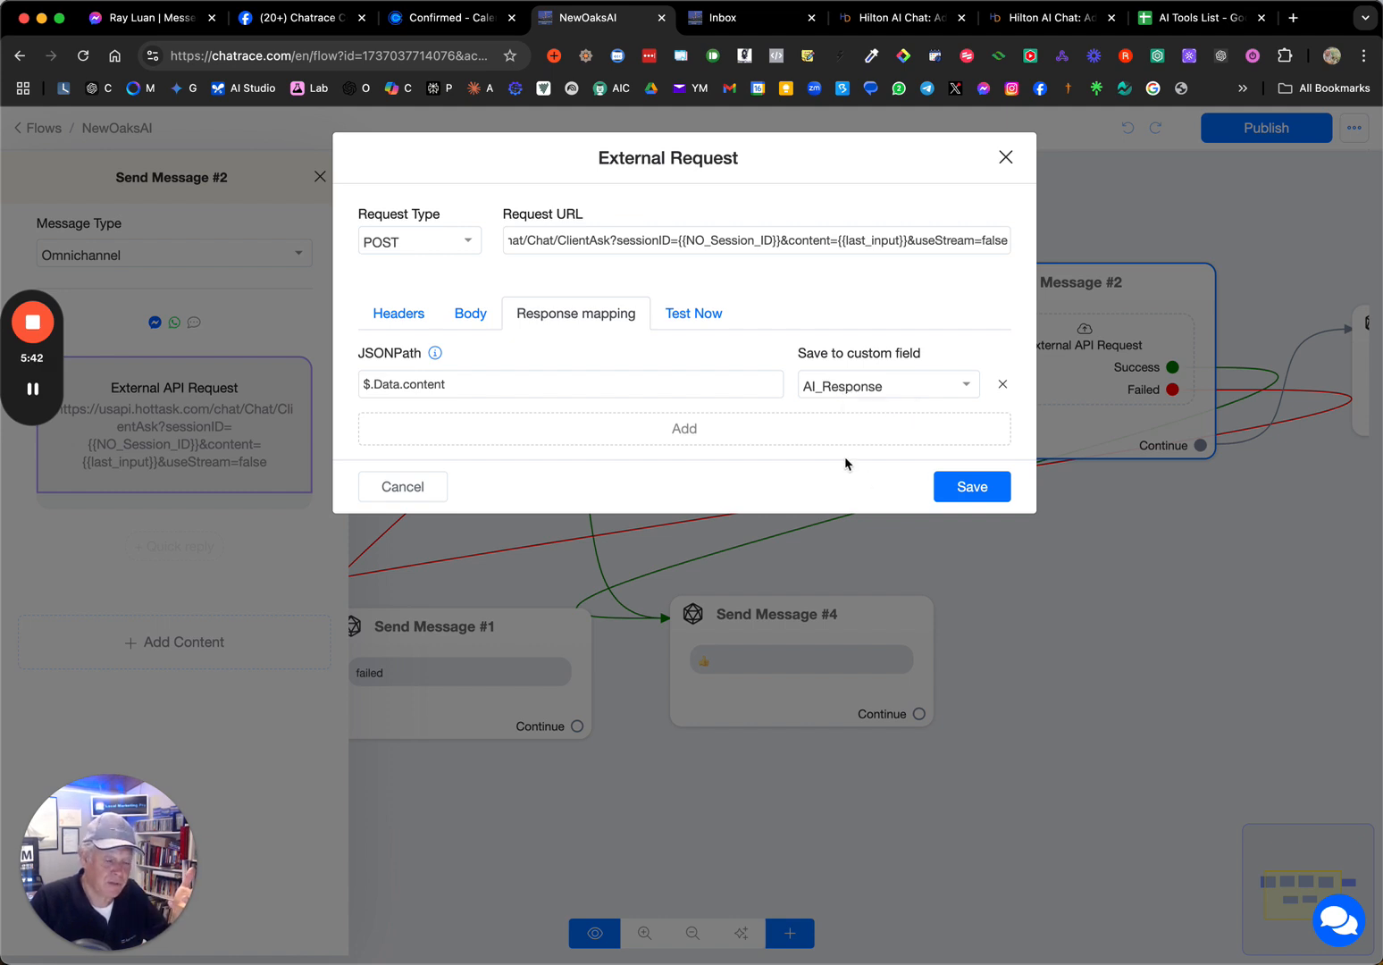
left_click(1003, 157)
left_click(889, 503)
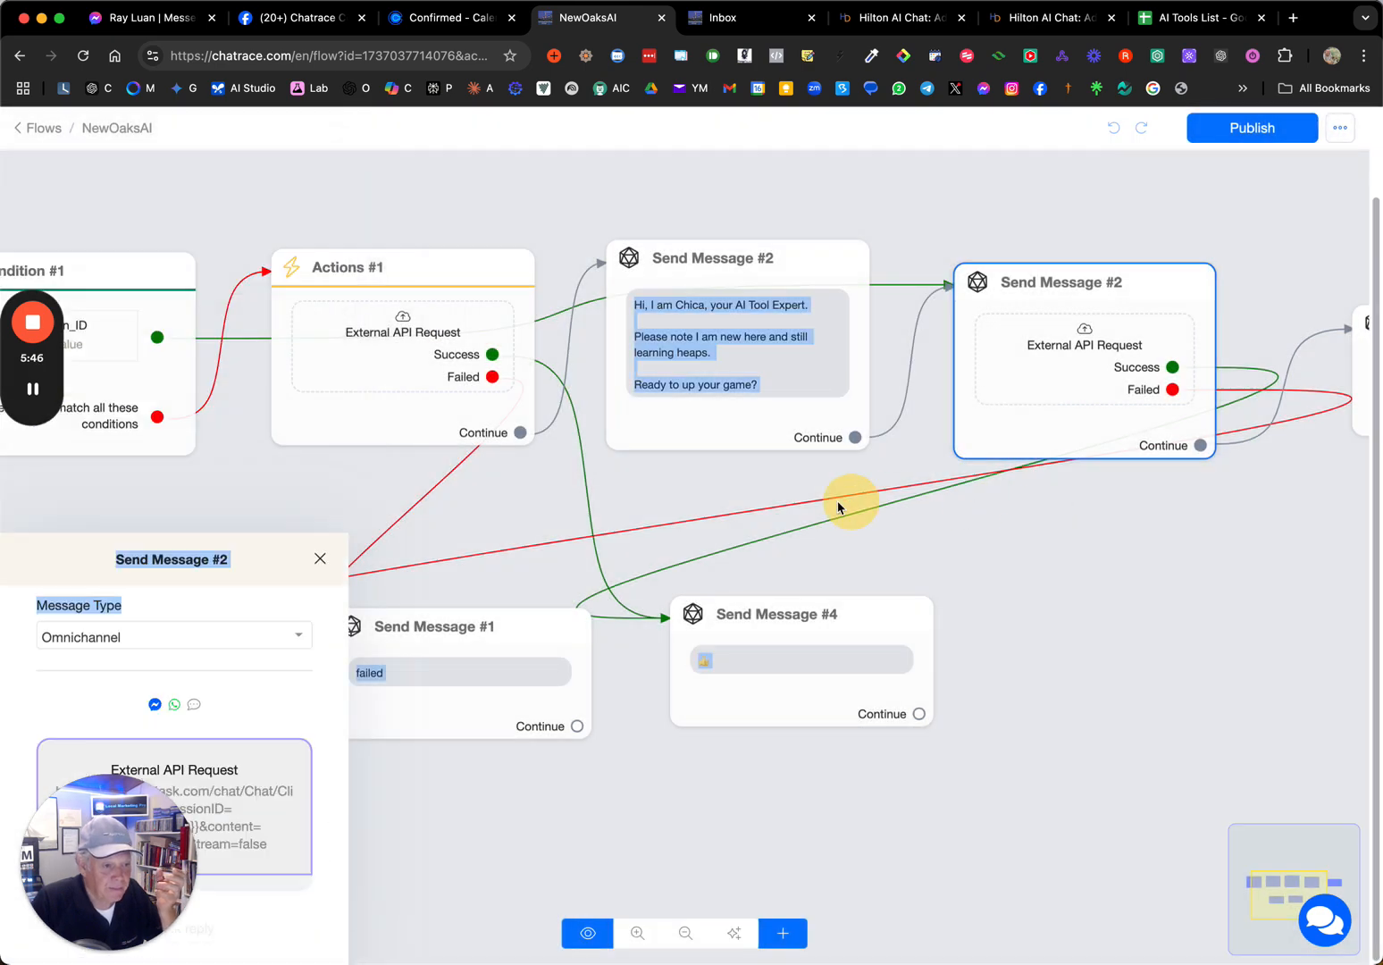
Examine the connection from the second Send Message #2 block to the {{AI_Response}} message in Send Message #3
scroll(838, 505, "down", 3)
left_click_drag(1065, 555, 849, 549)
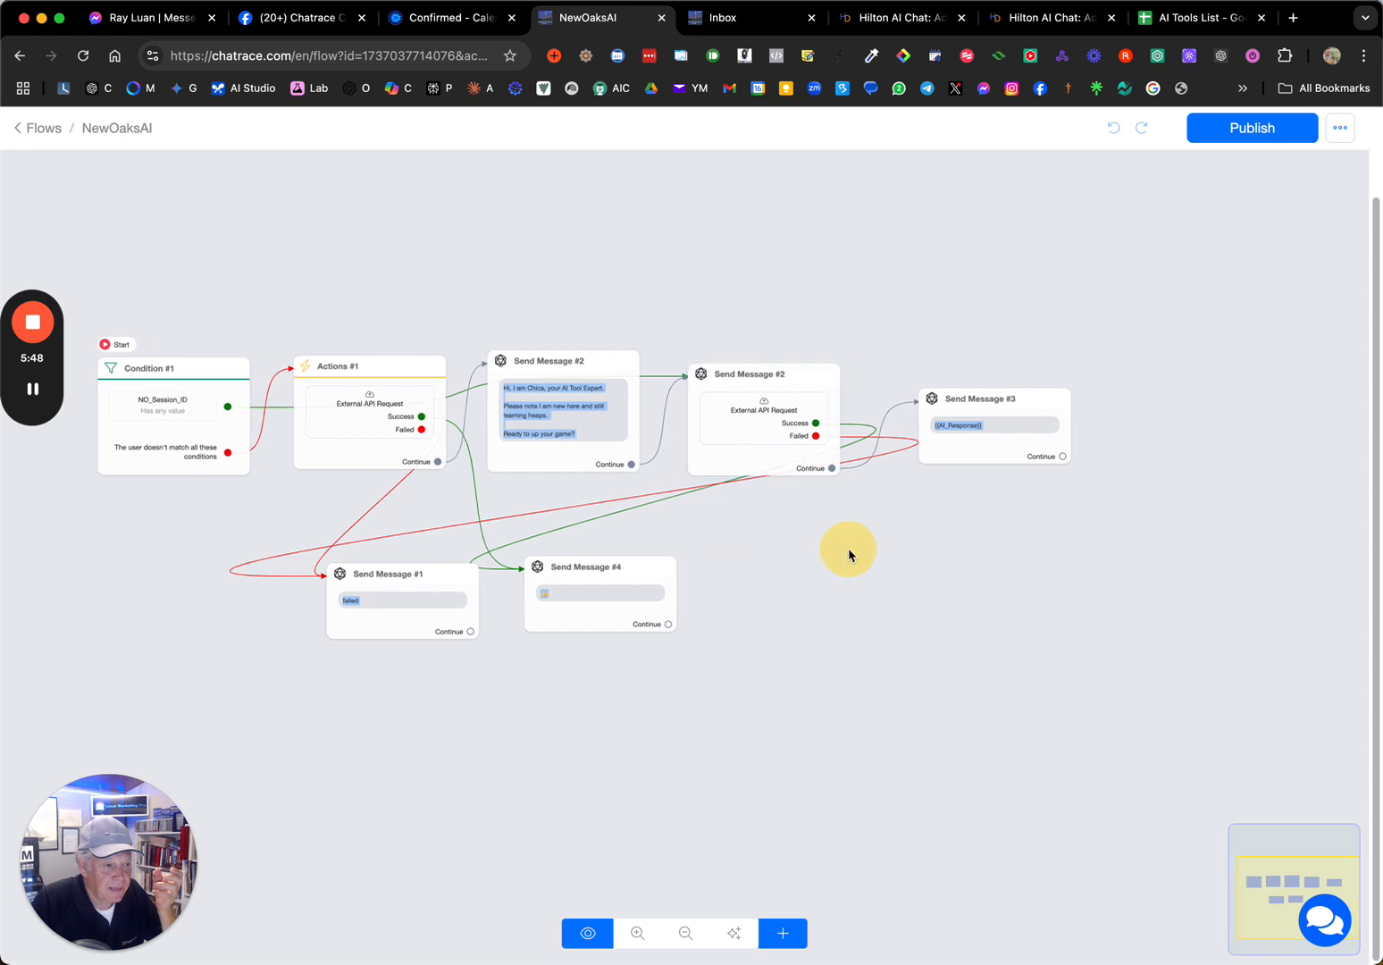
scroll(820, 406, "up", 2)
scroll(819, 406, "up", 1)
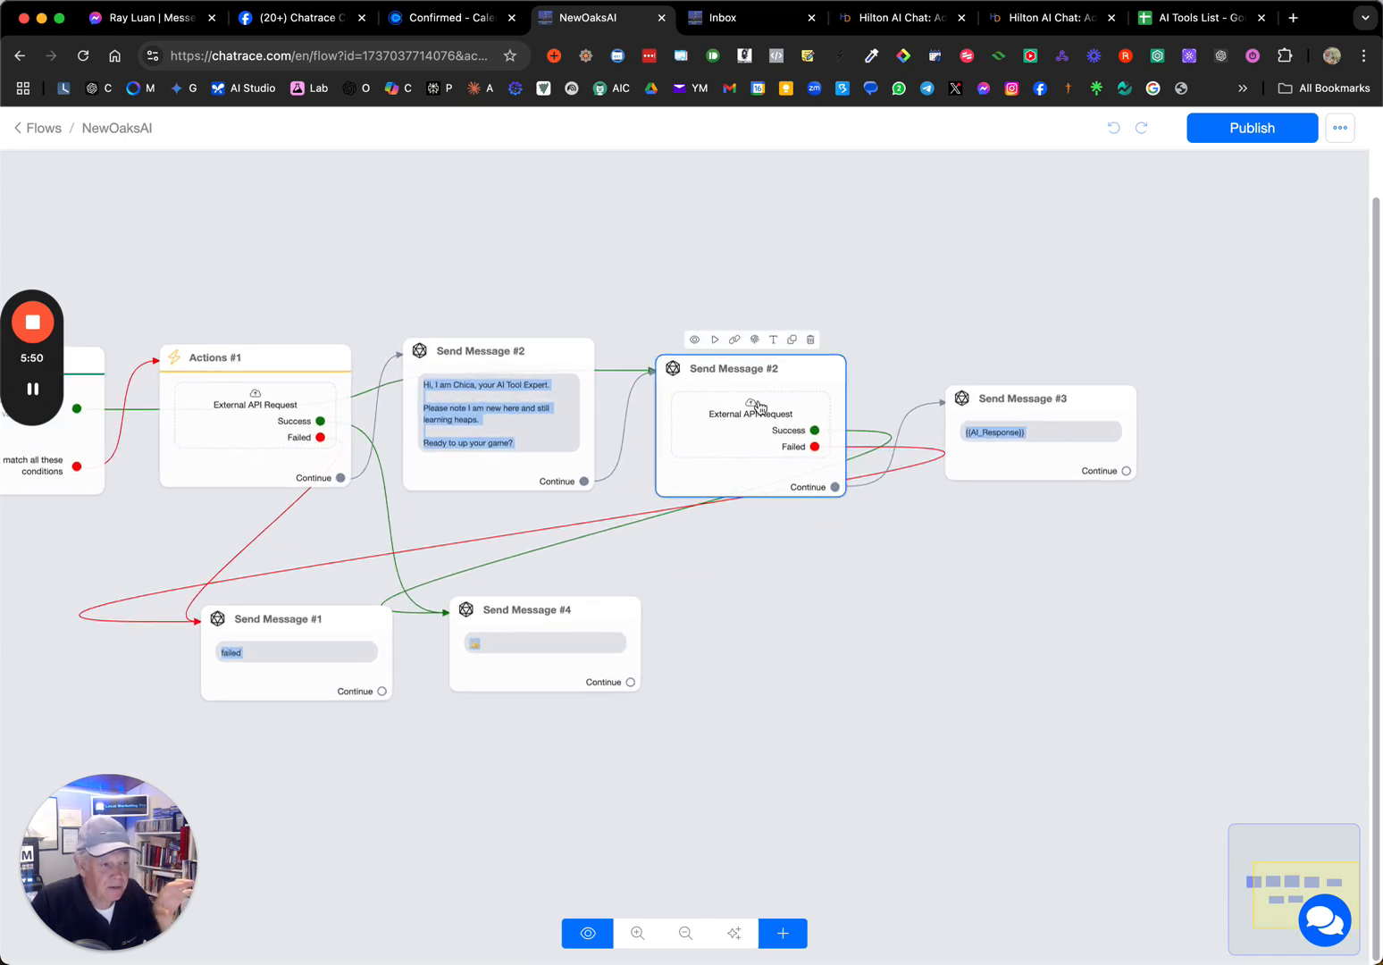
scroll(1014, 436, "up", 2)
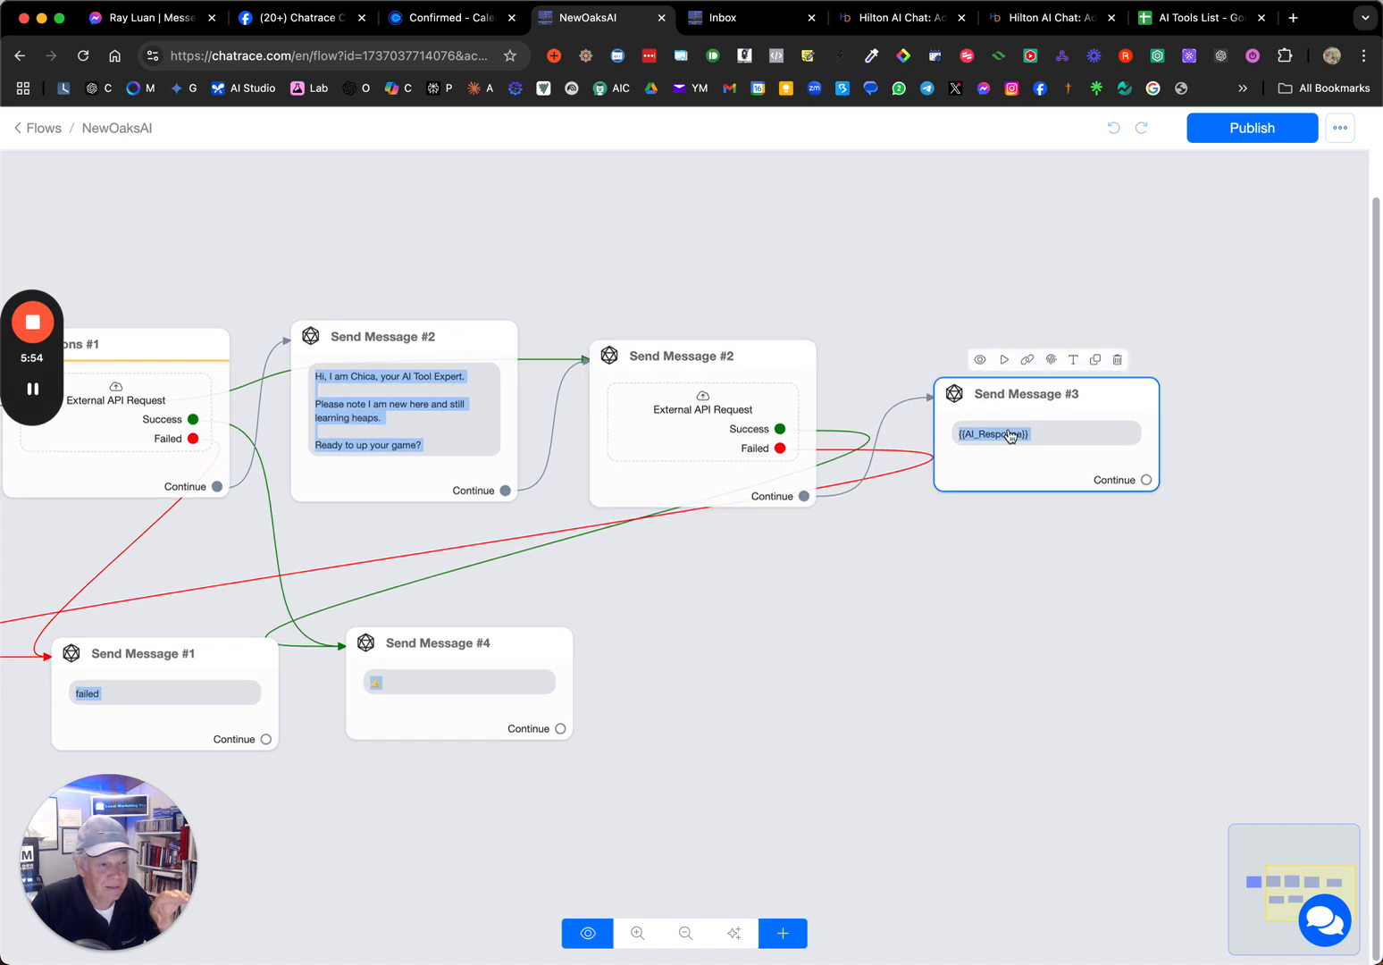
scroll(1011, 436, "down", 3)
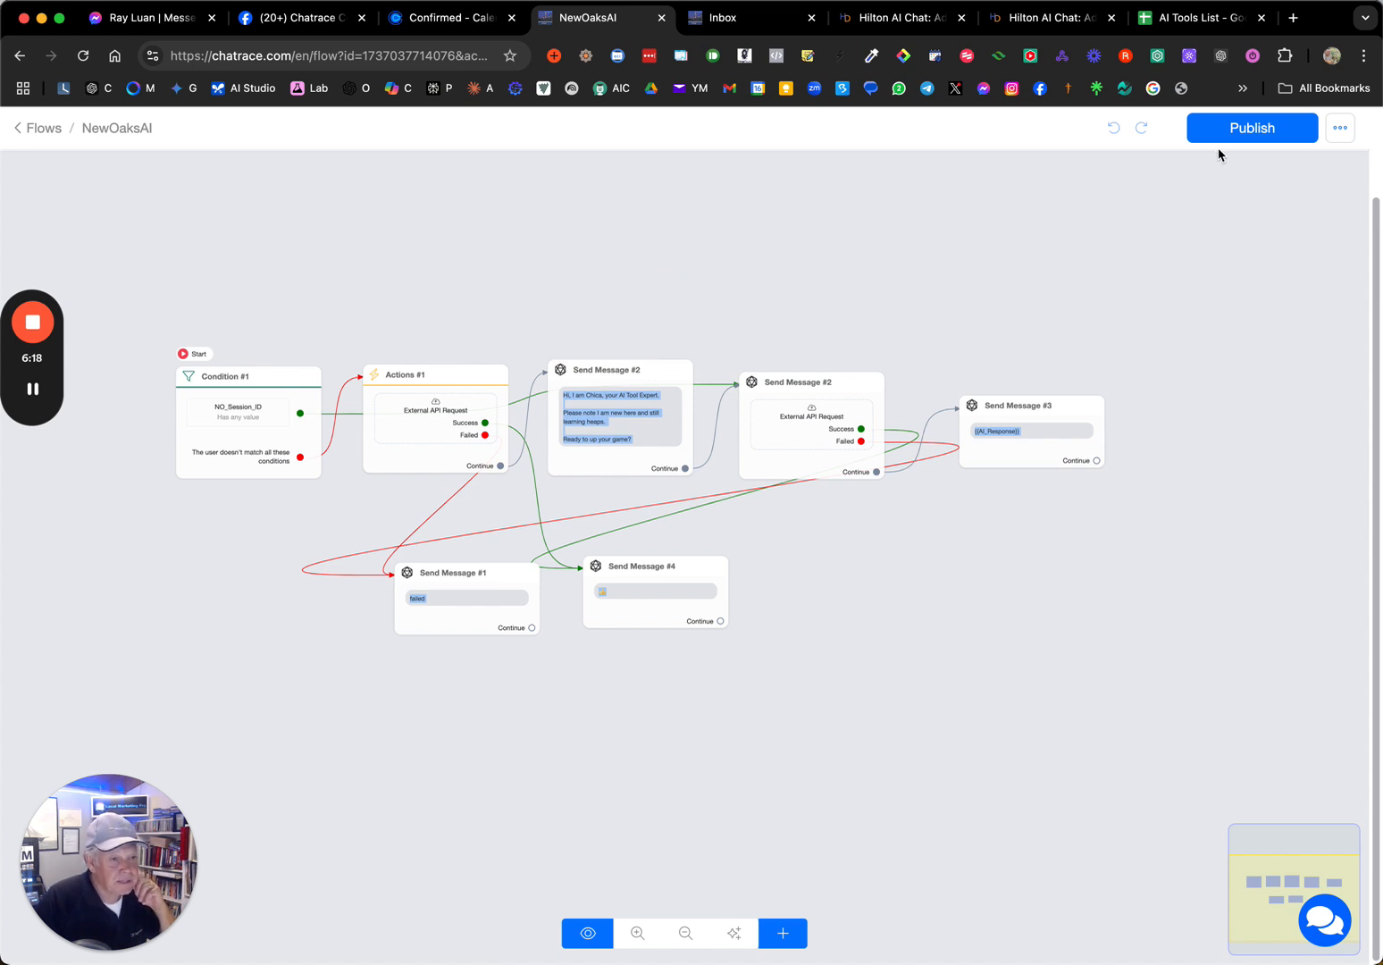
Preview the flow from Condition #1 in the Webchat channel
left_click(280, 380)
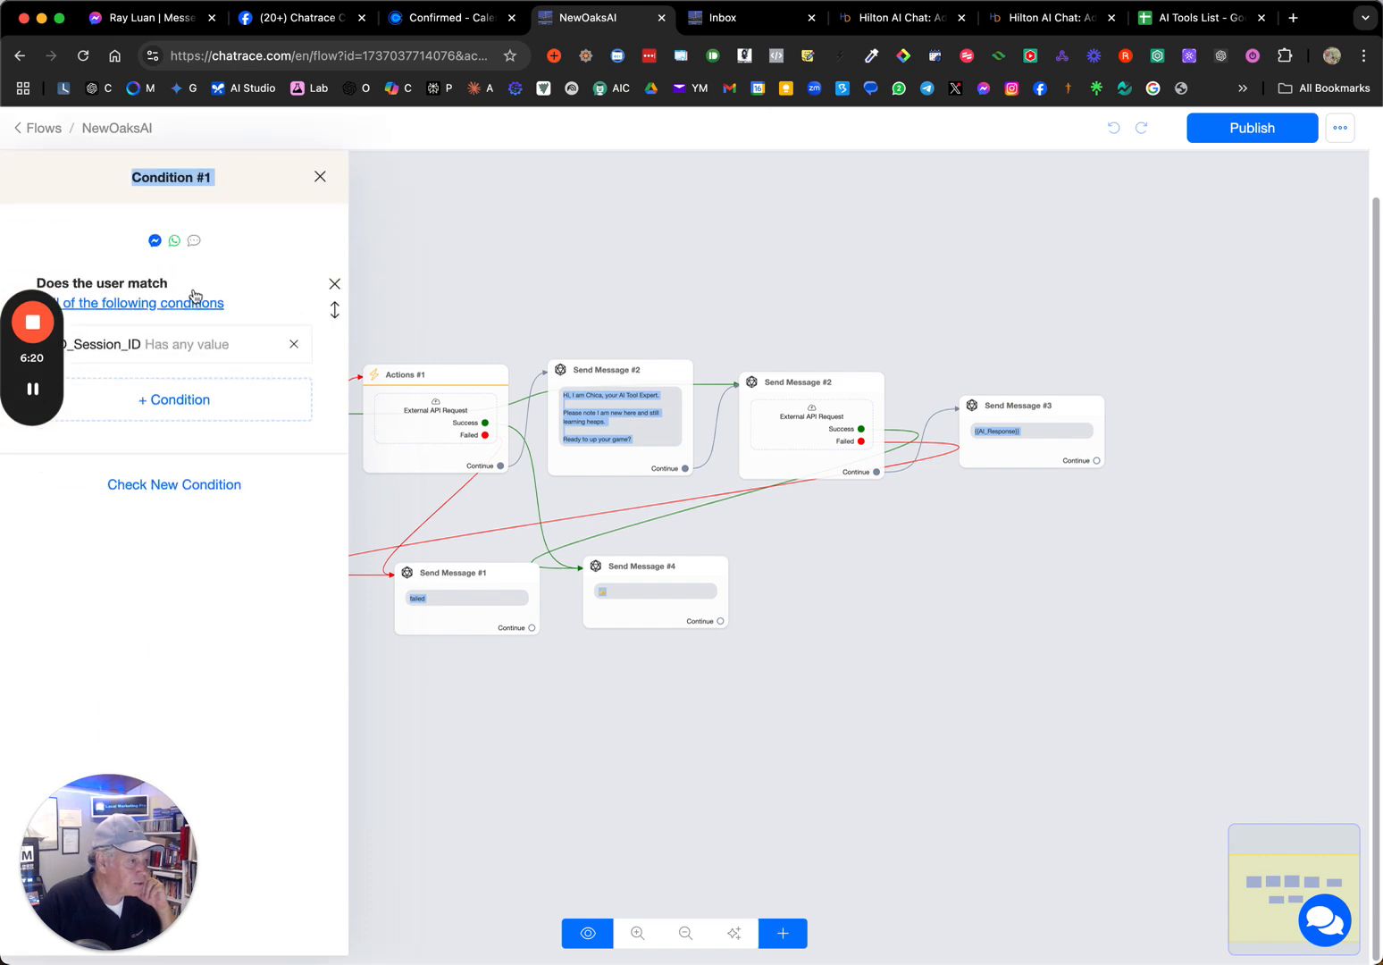
left_click(454, 262)
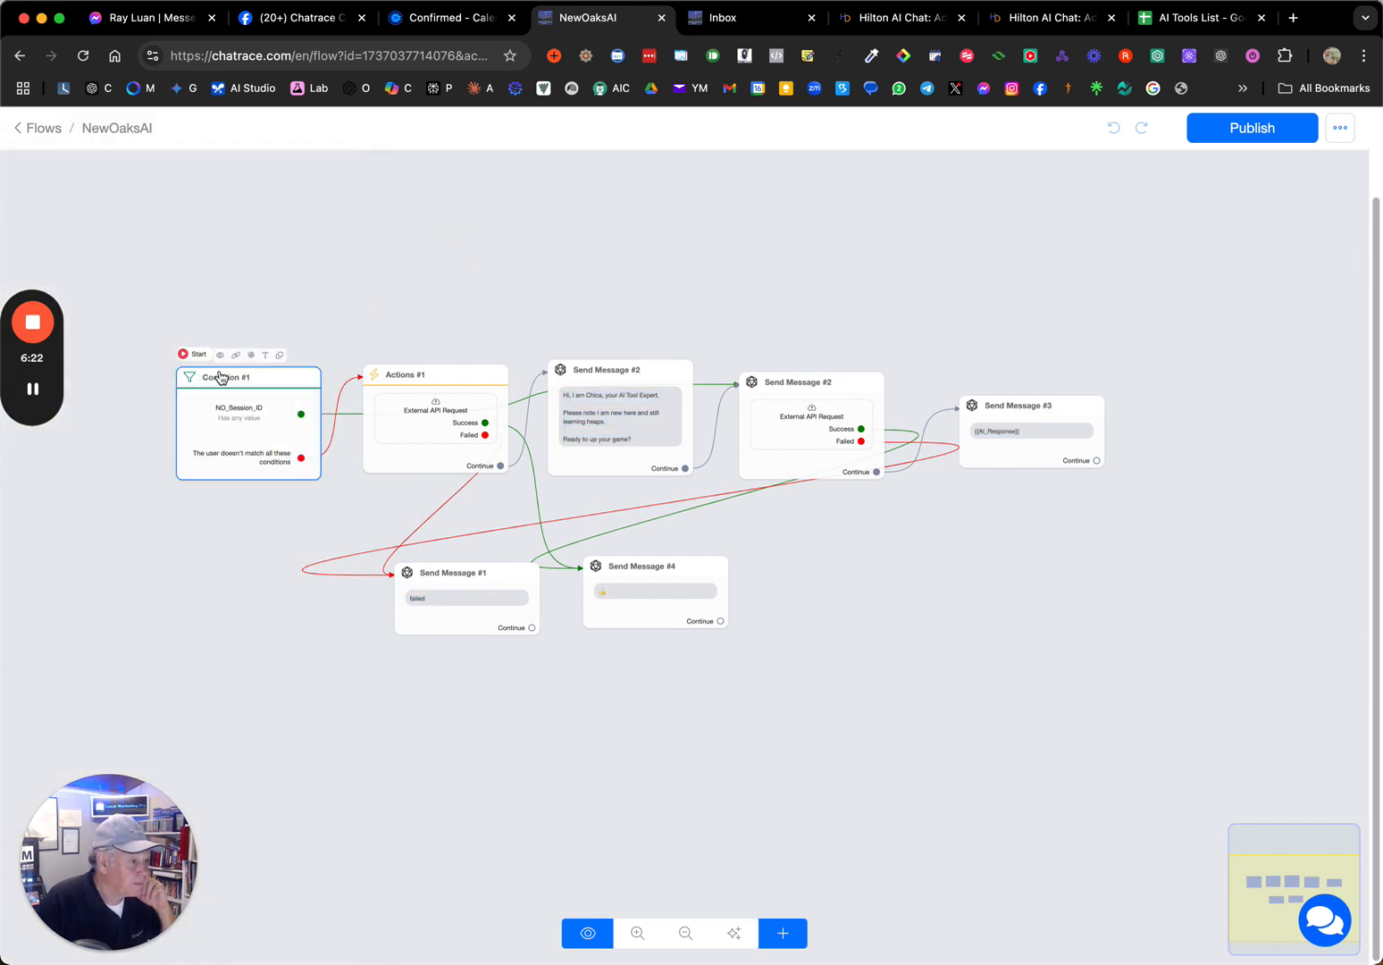
scroll(236, 346, "up", 2)
scroll(236, 347, "up", 3)
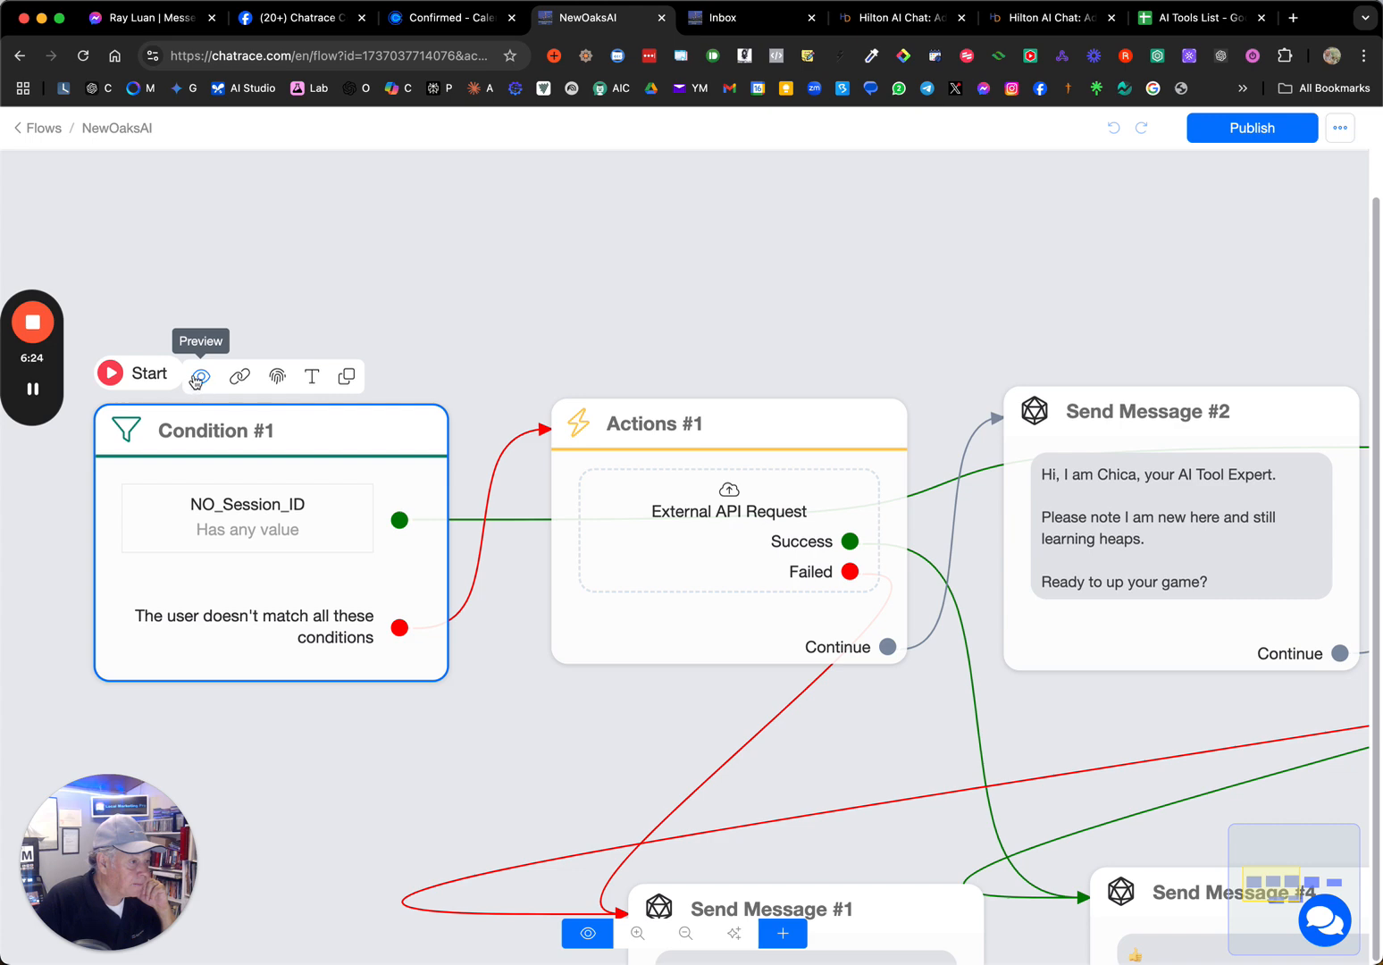
left_click(195, 379)
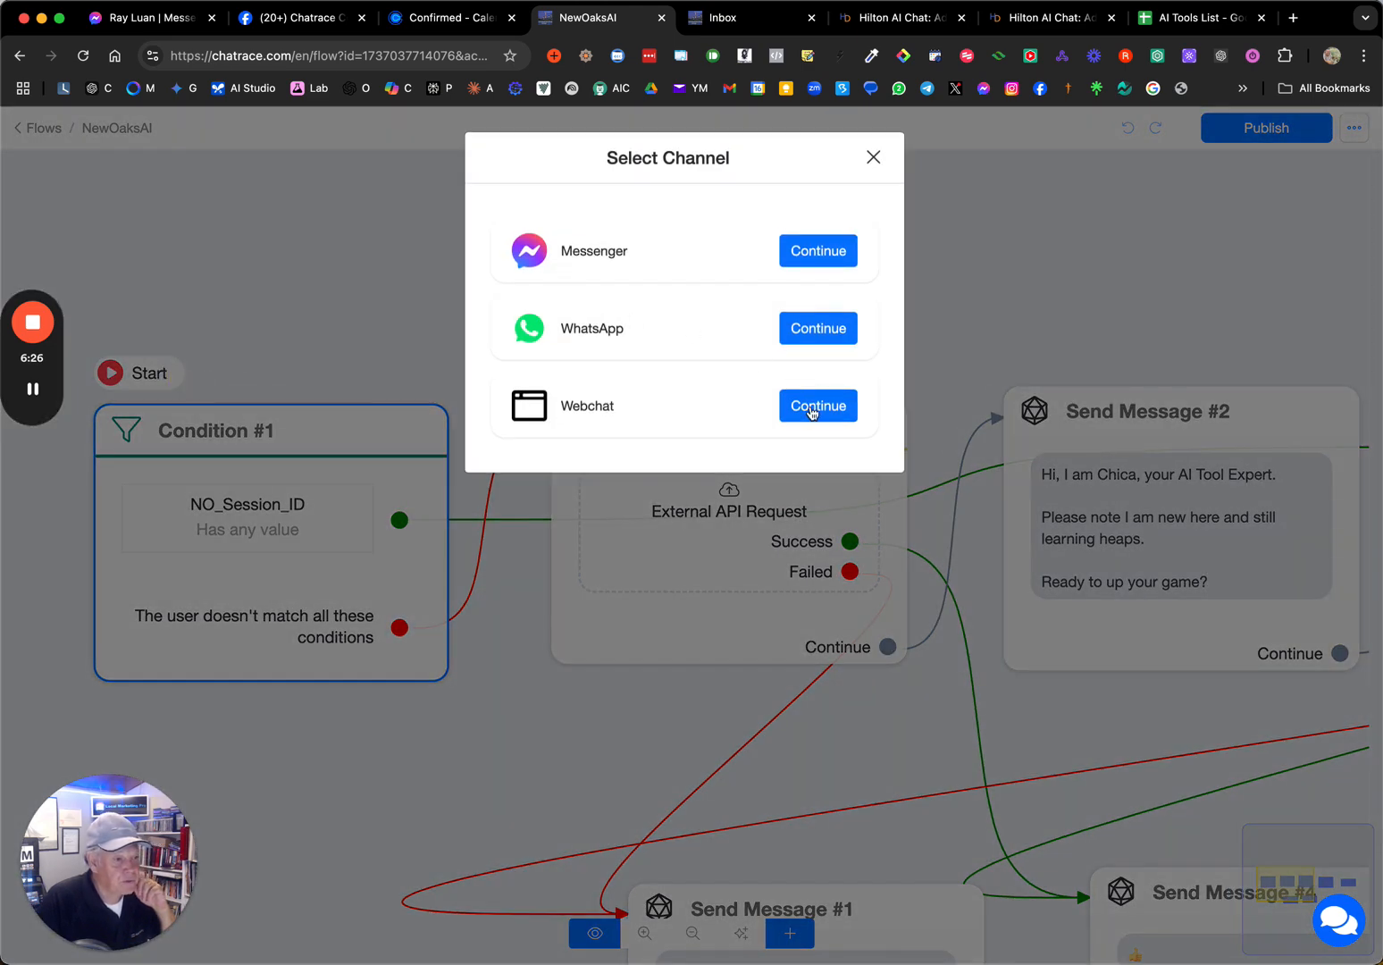
left_click(815, 407)
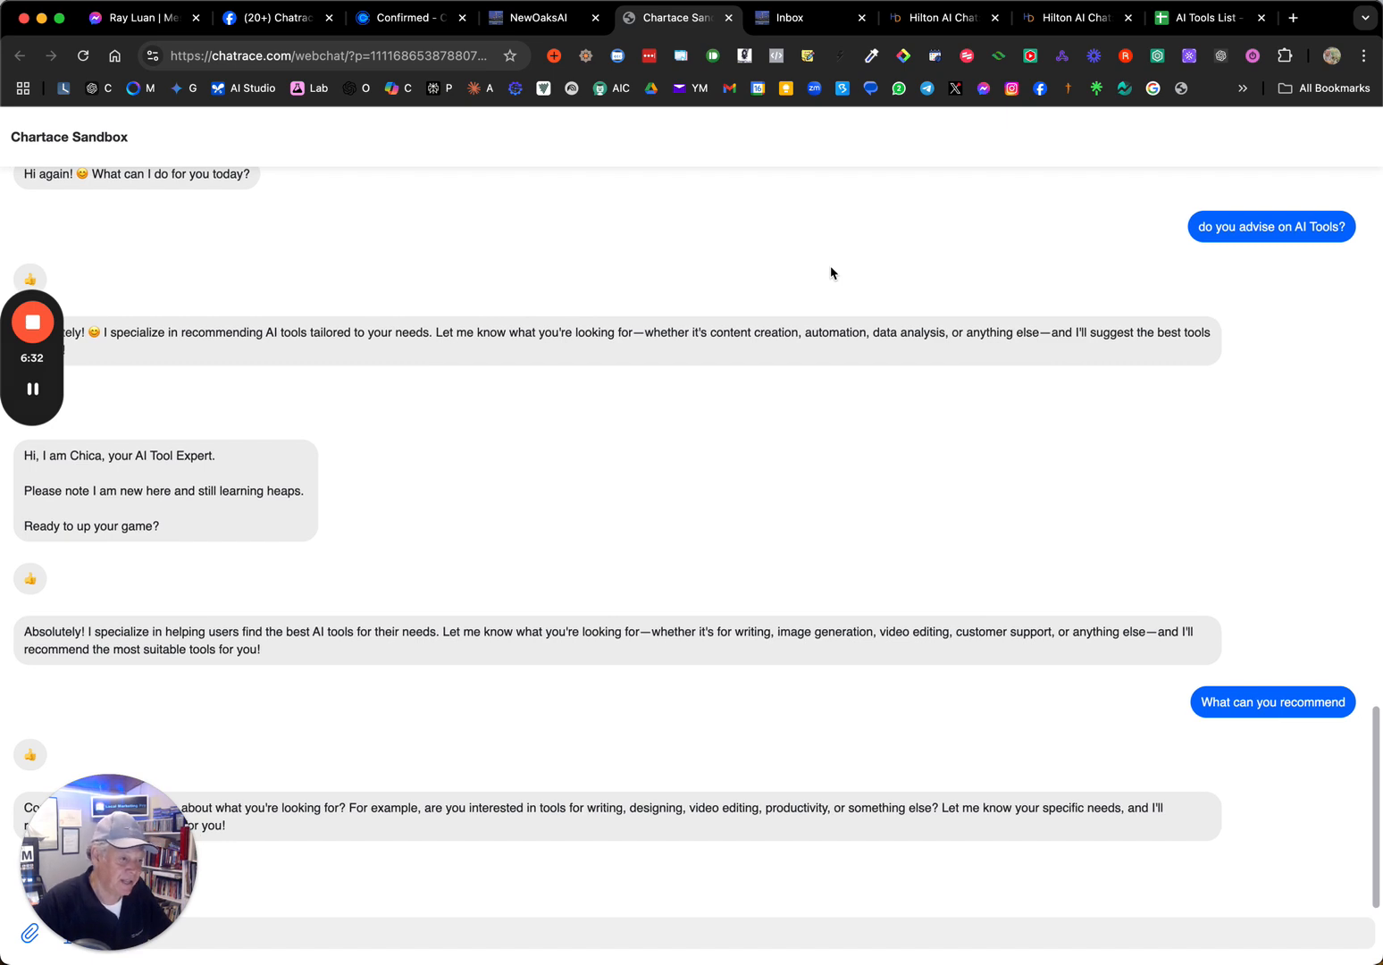
Send the message "Who are you" to the chatbot in the webchat
left_click_drag(79, 855, 327, 341)
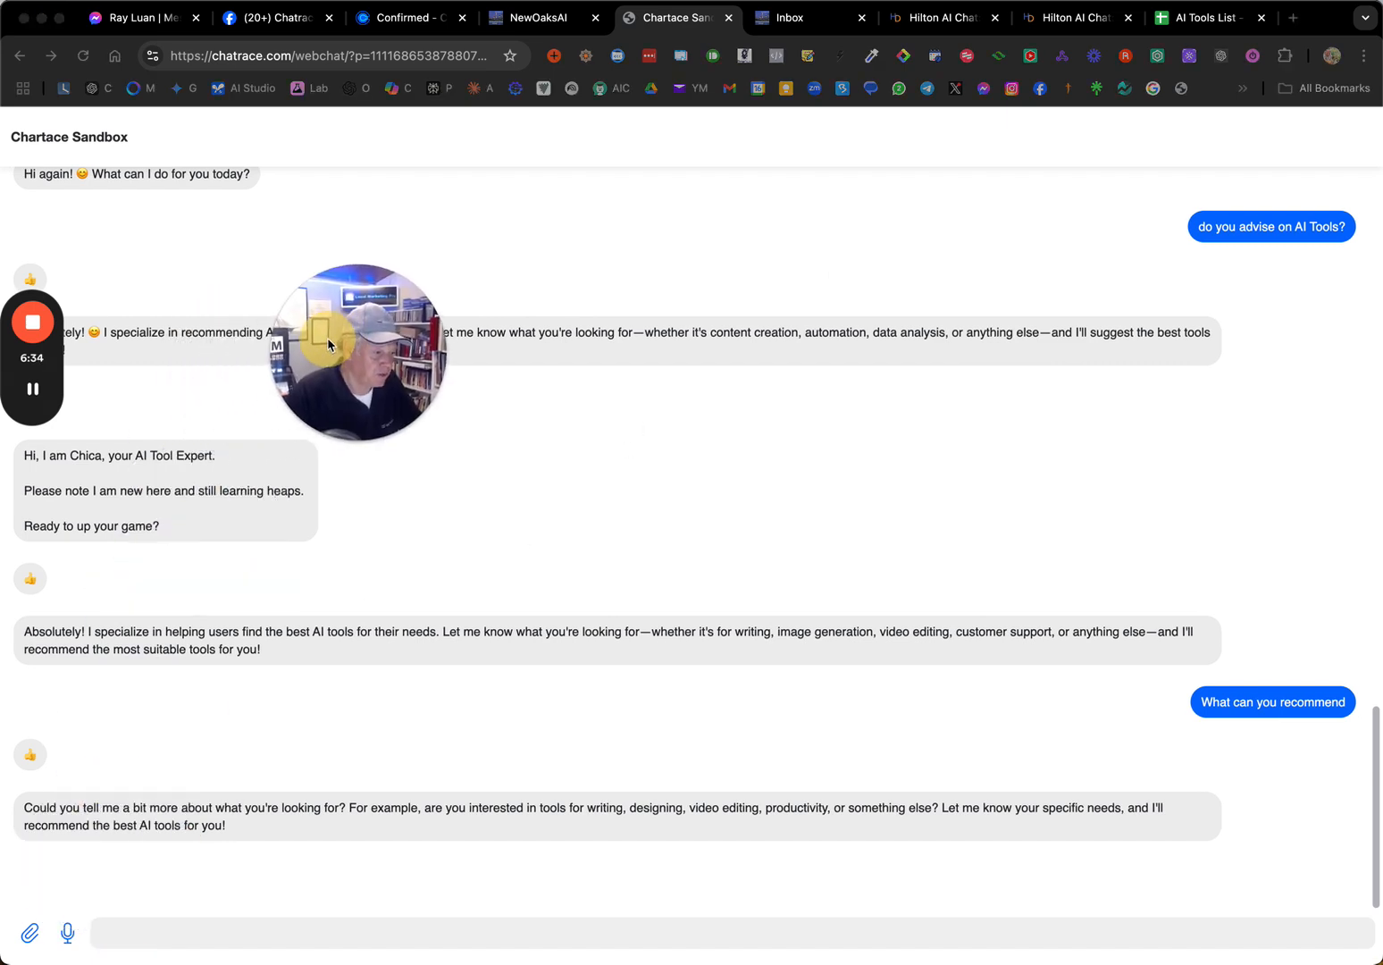
left_click(147, 926)
left_click(121, 931)
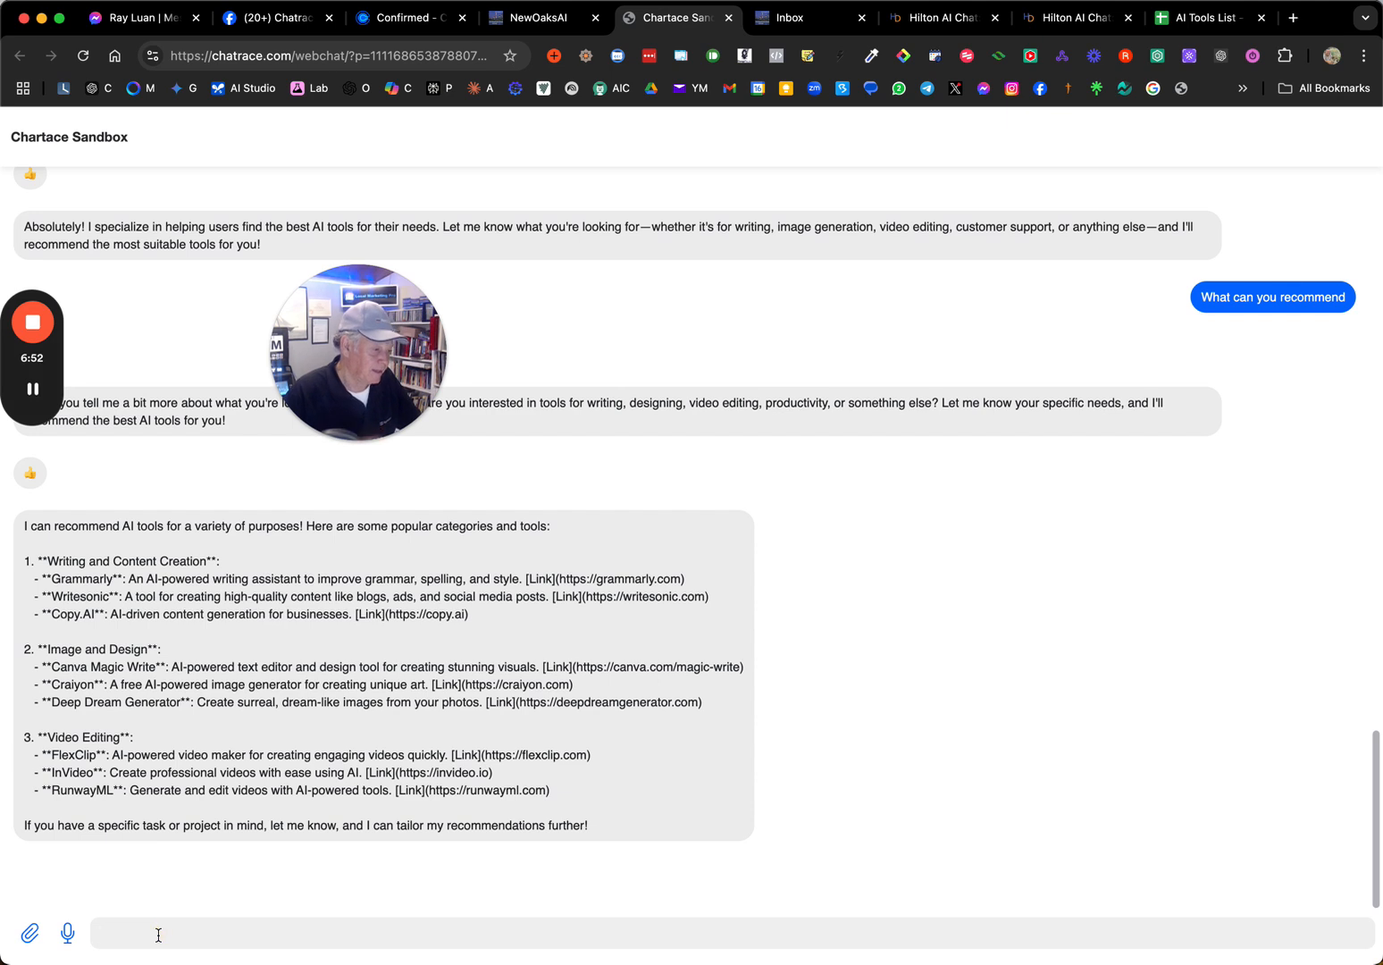
type("Who are you")
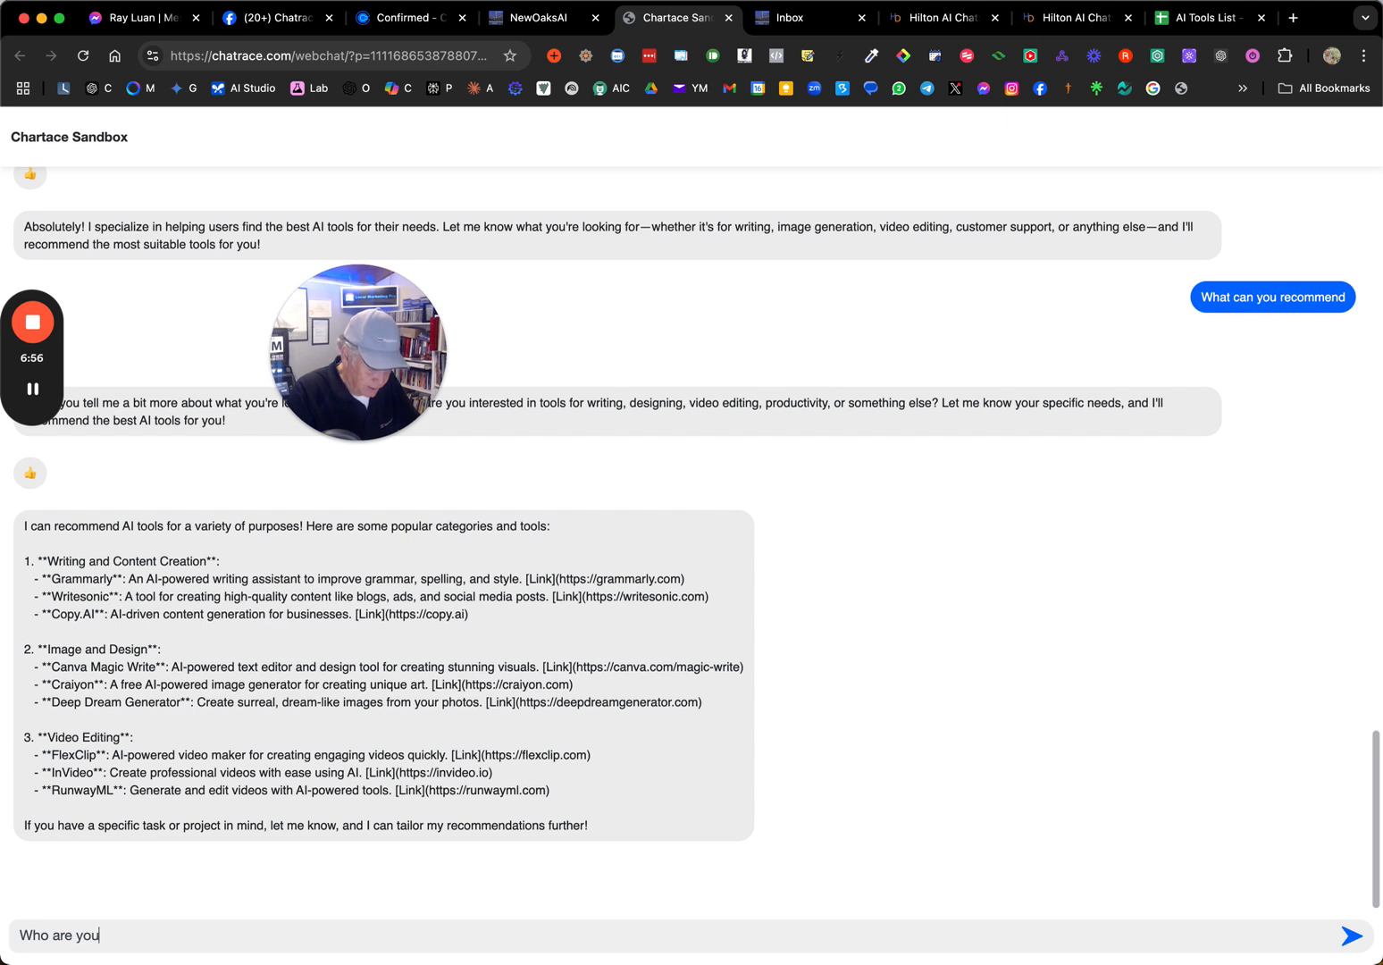
key("Return")
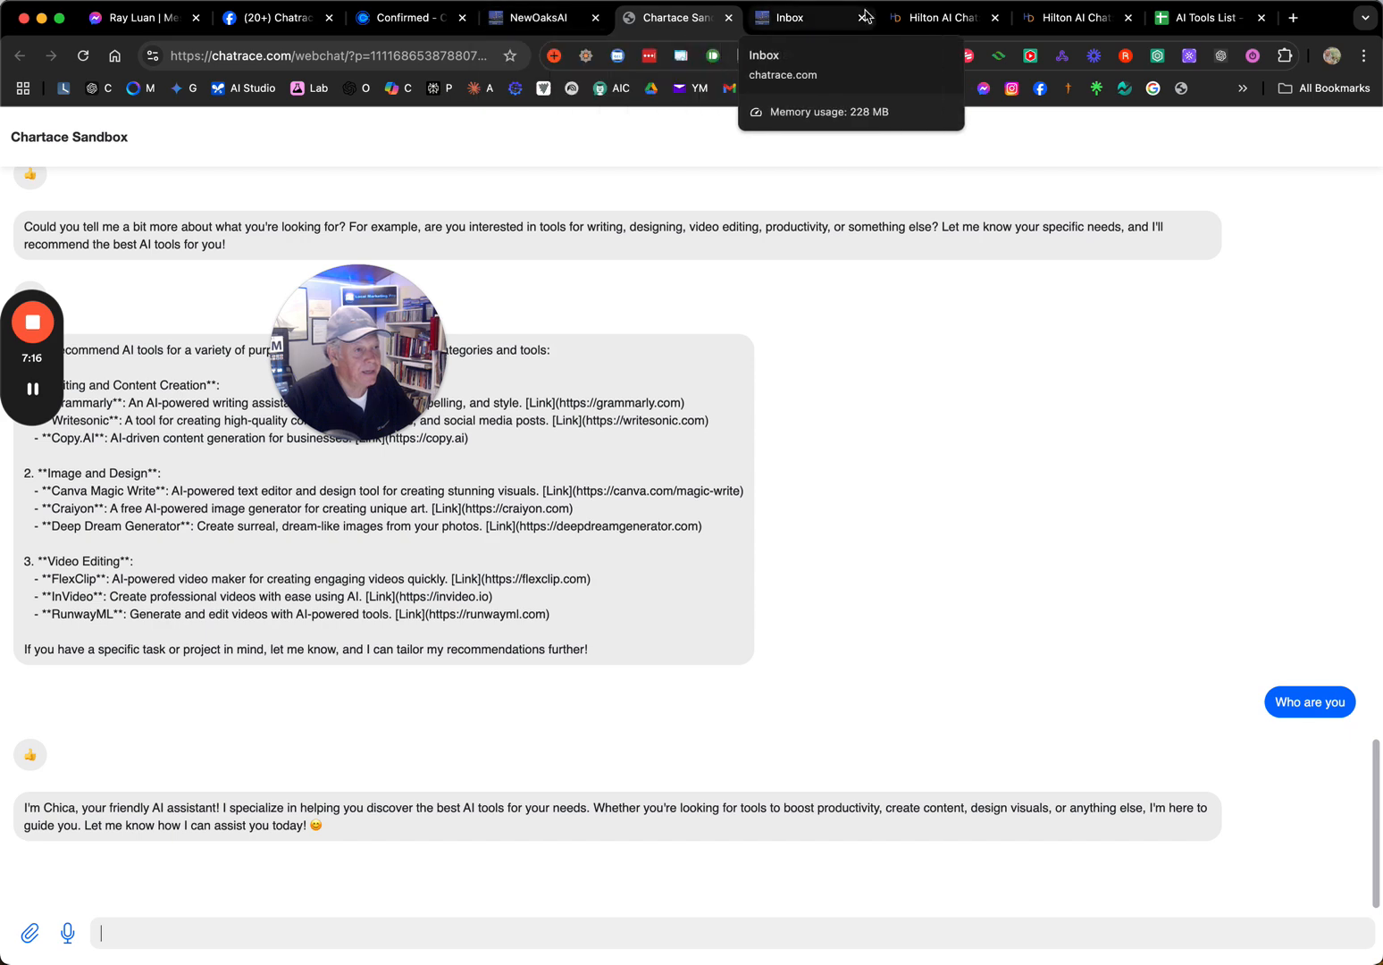
View the complete NewOaksAI flow once more, and return to the Chartace Sandbox webchat
left_click(542, 18)
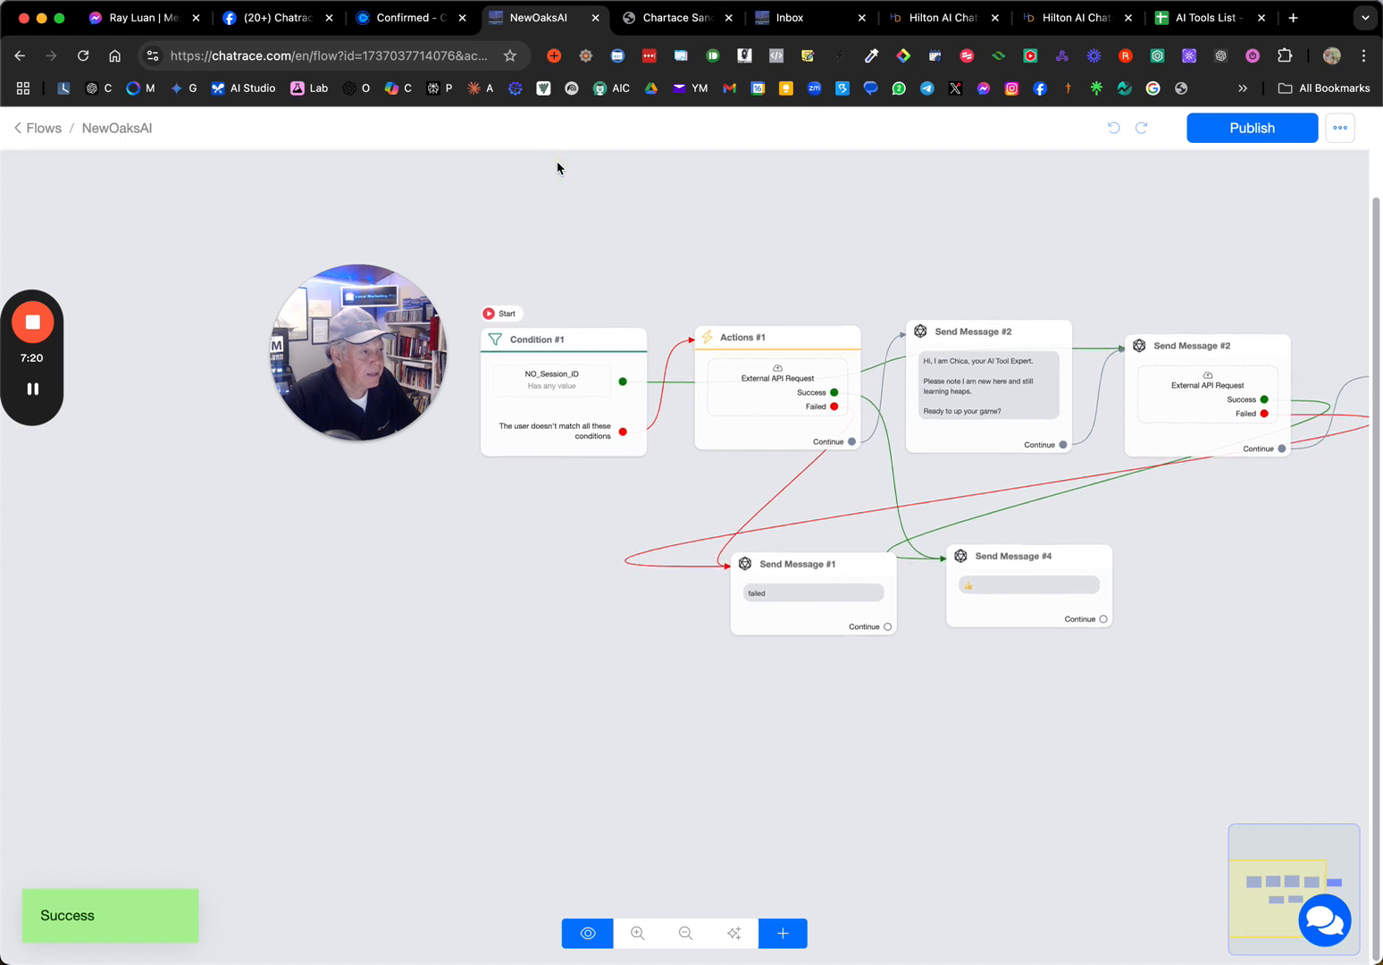
left_click_drag(362, 348, 133, 814)
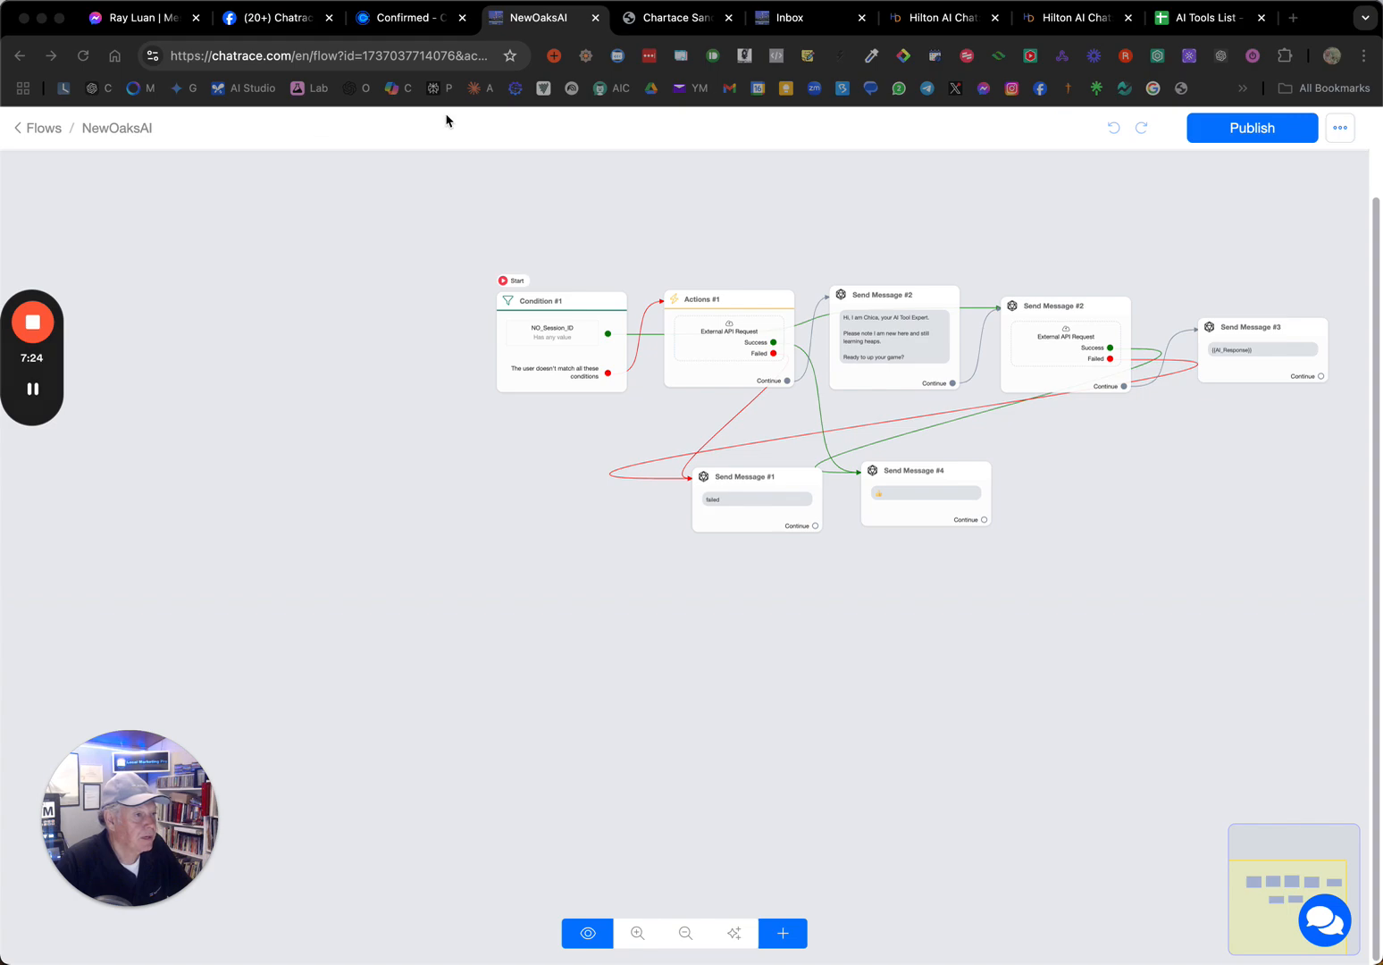
left_click(679, 18)
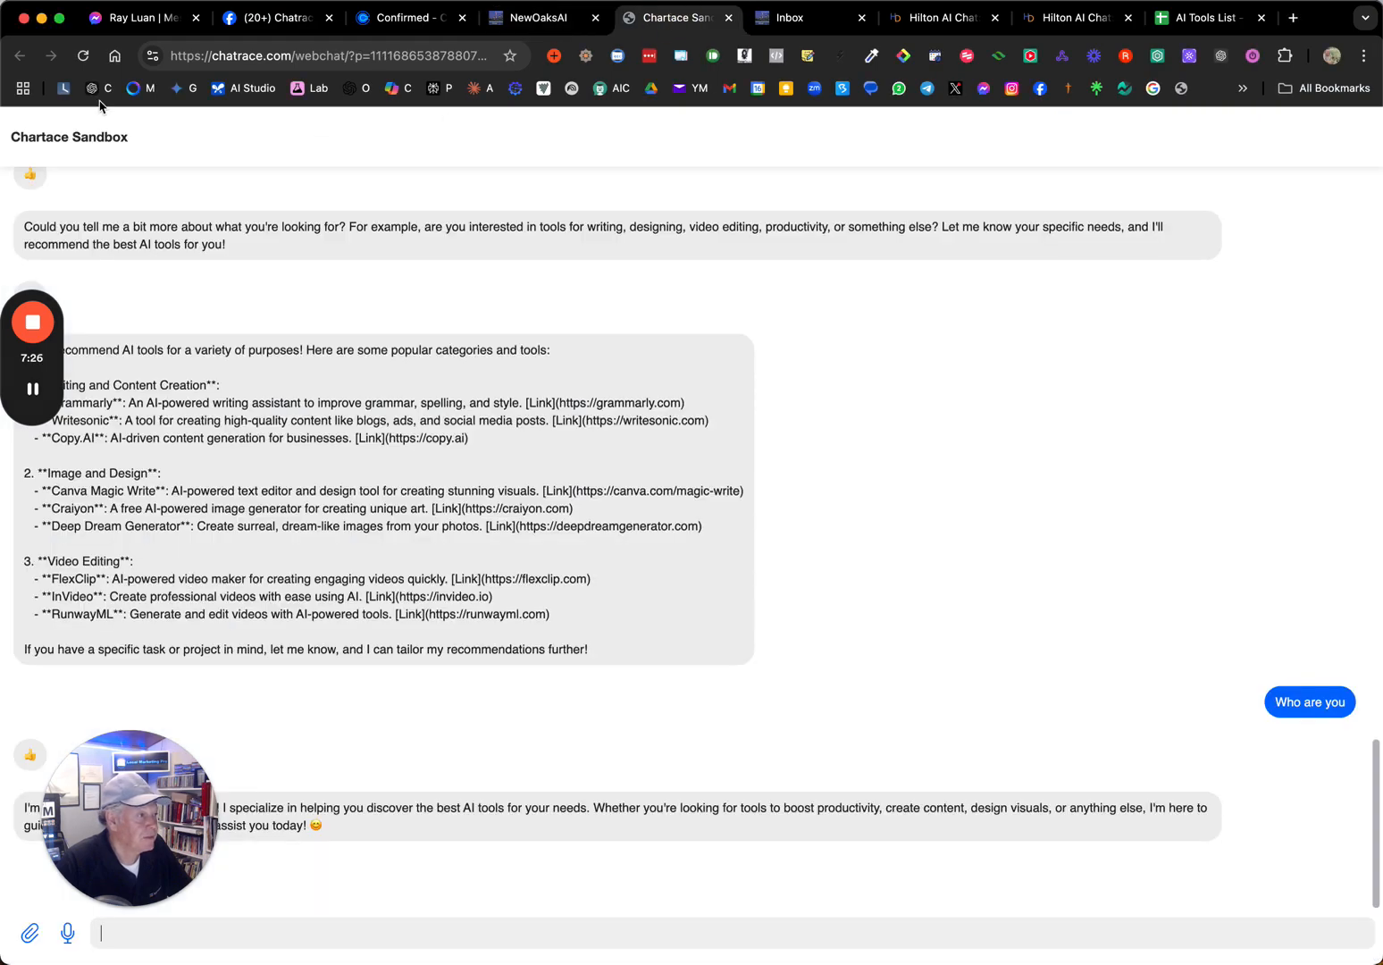
Review the webchat conversation, and show the OpenAI ChatGPT integration in the Chatrace account settings
scroll(233, 241, "up", 5)
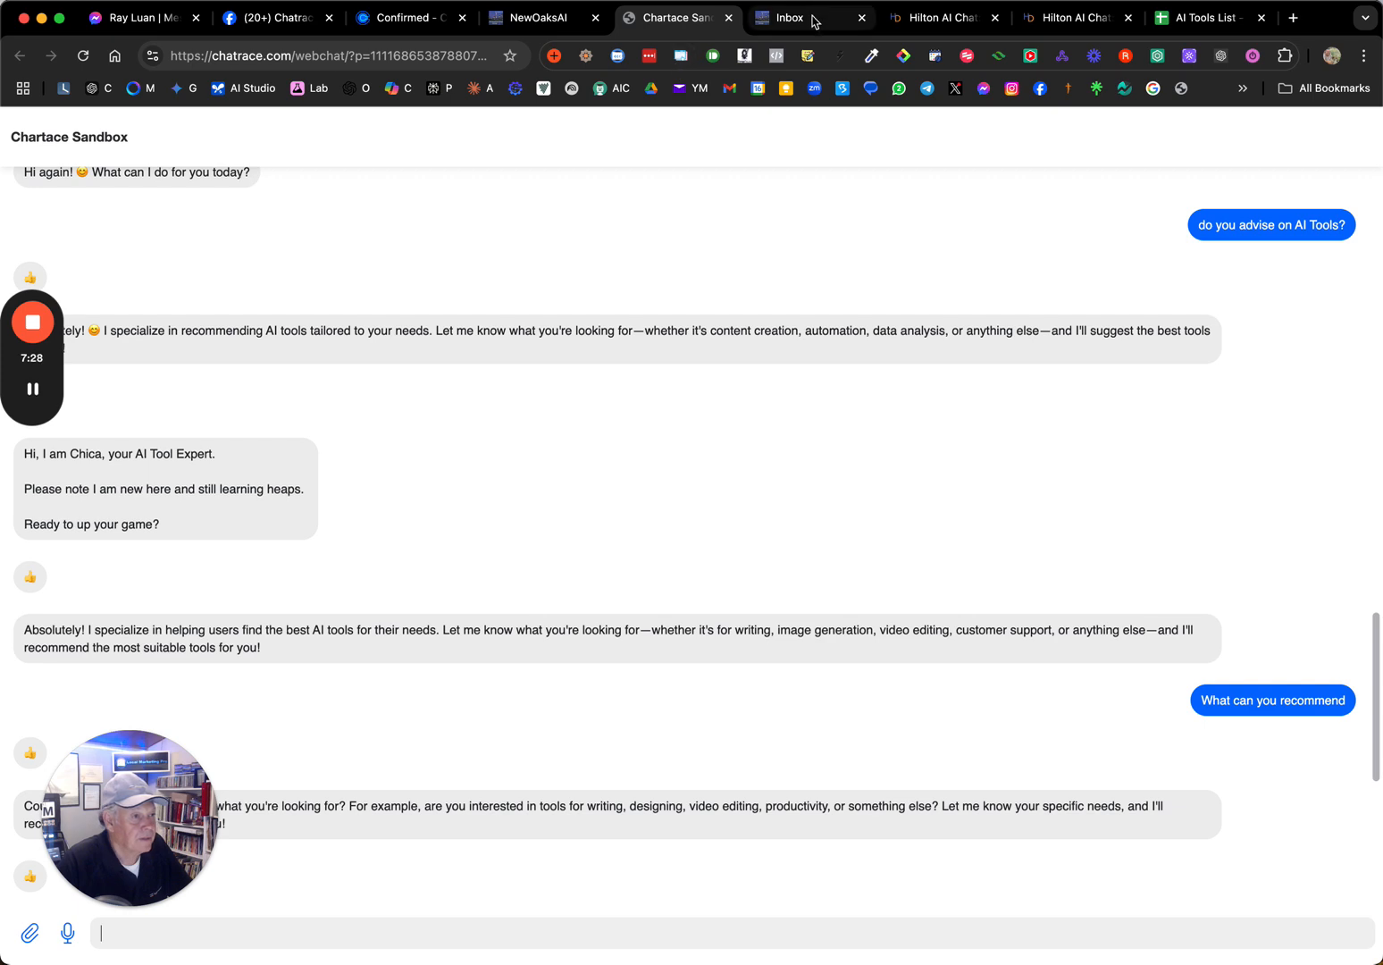
left_click(778, 18)
left_click(45, 131)
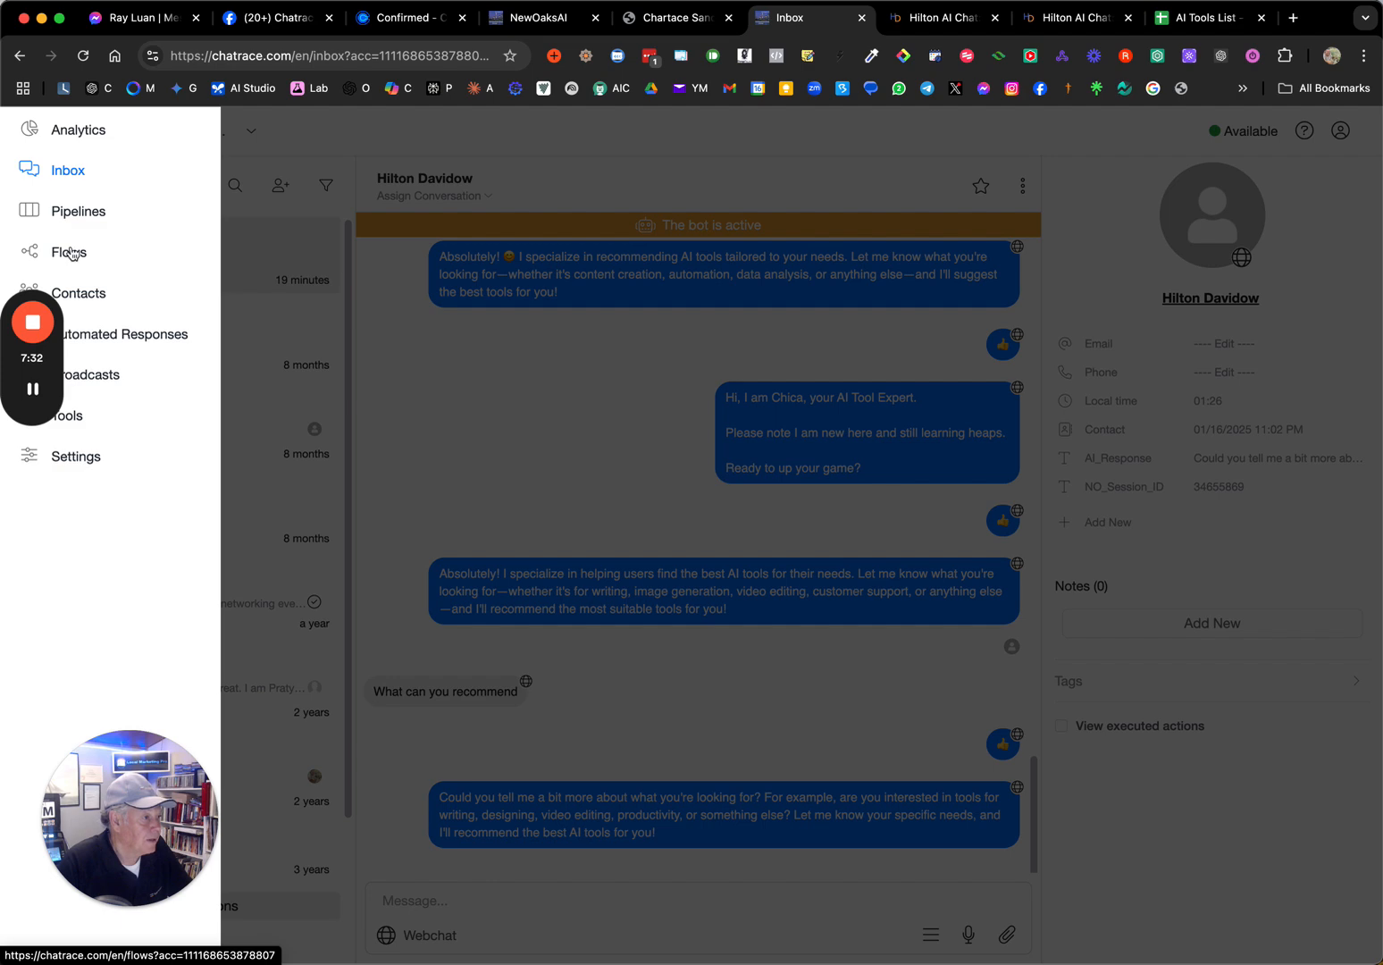
left_click(77, 457)
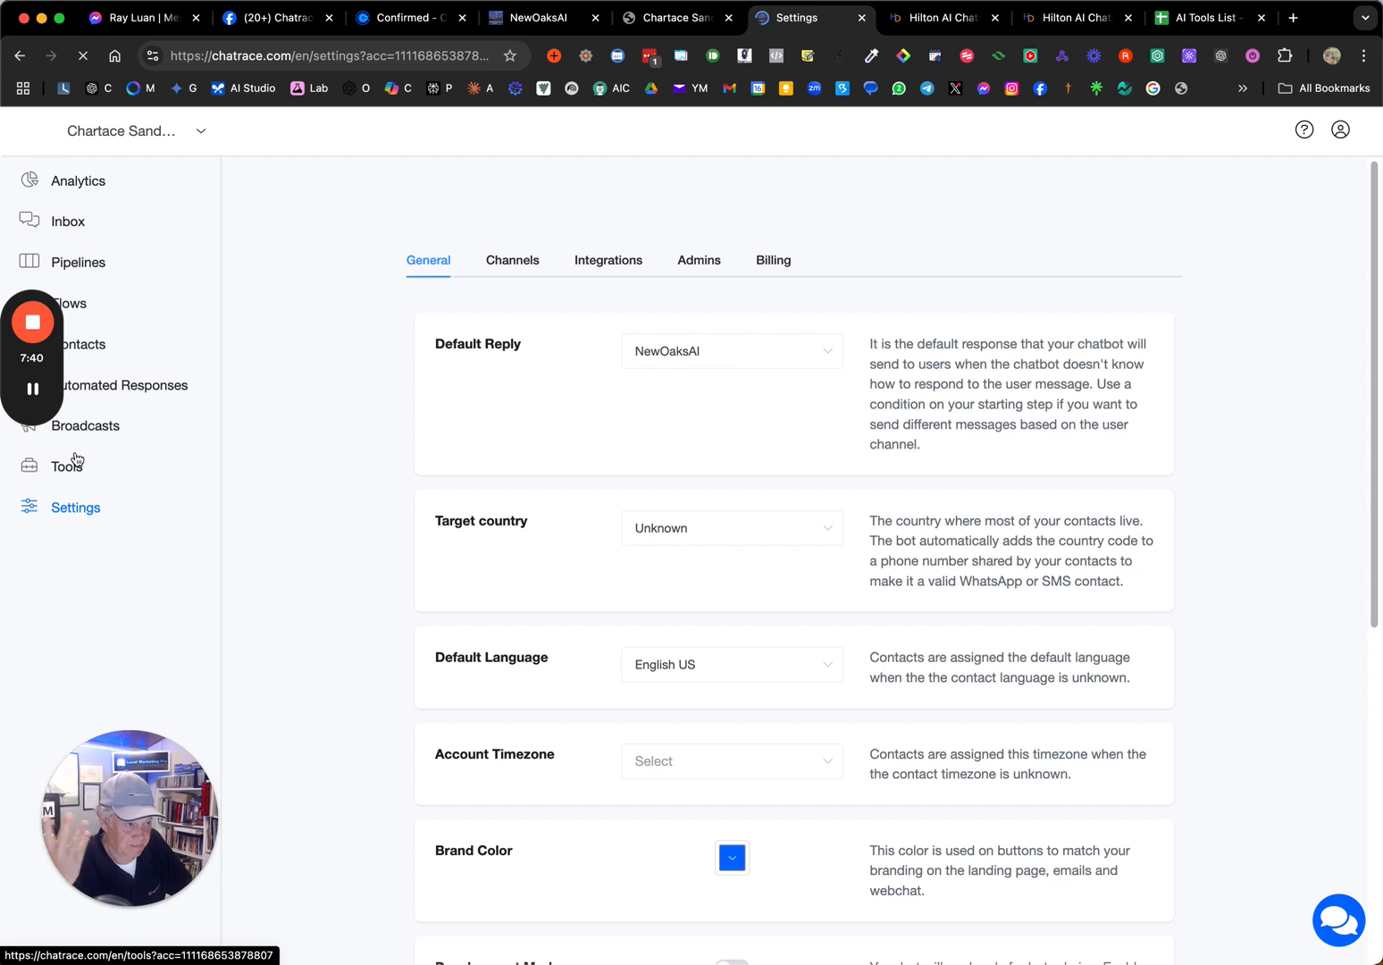
left_click(609, 259)
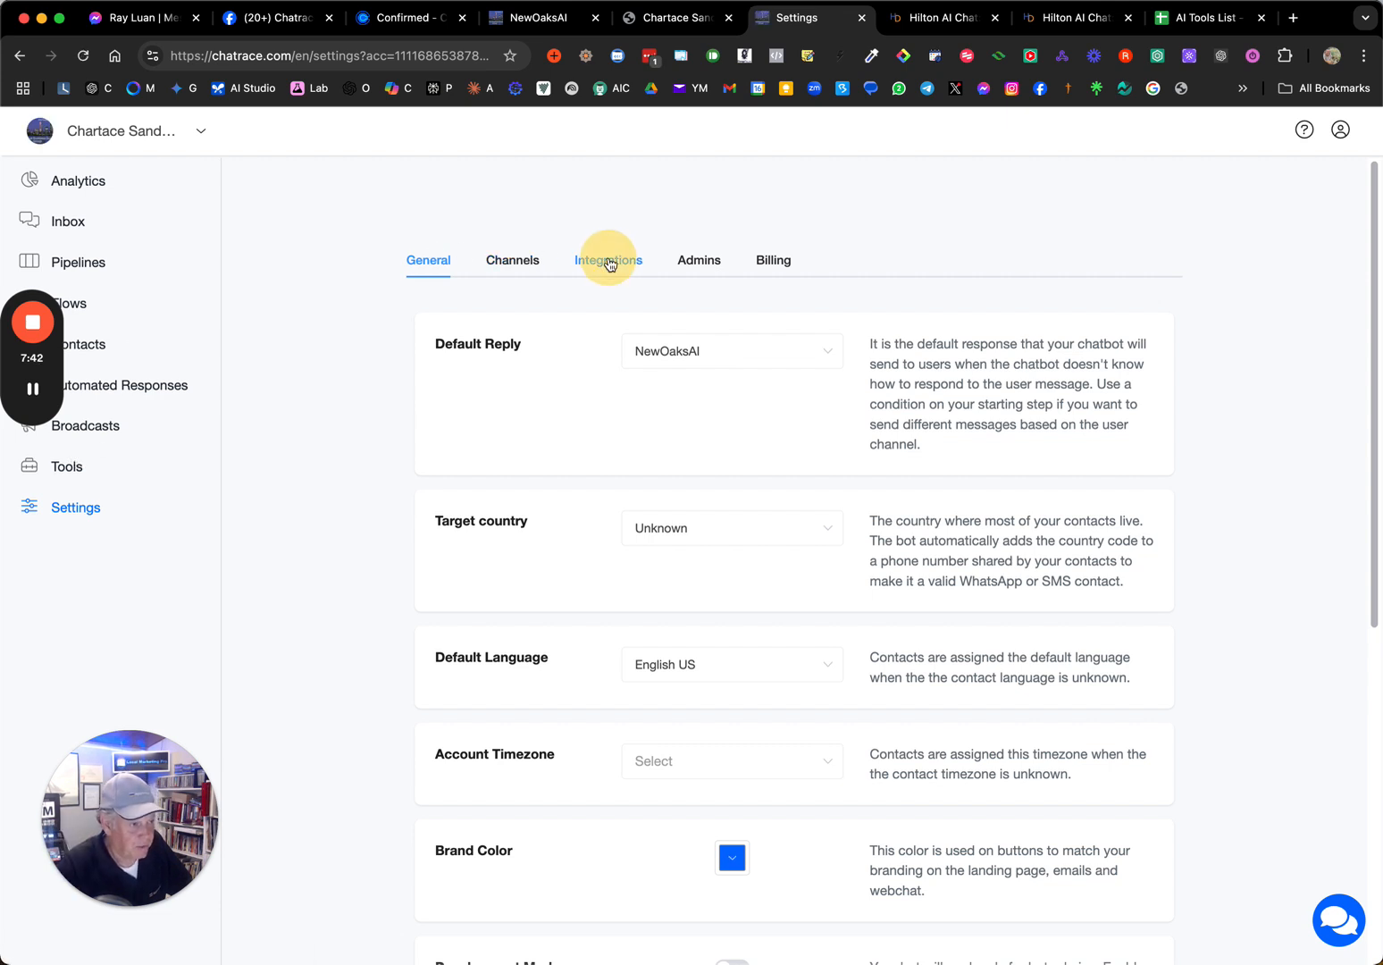
left_click(529, 509)
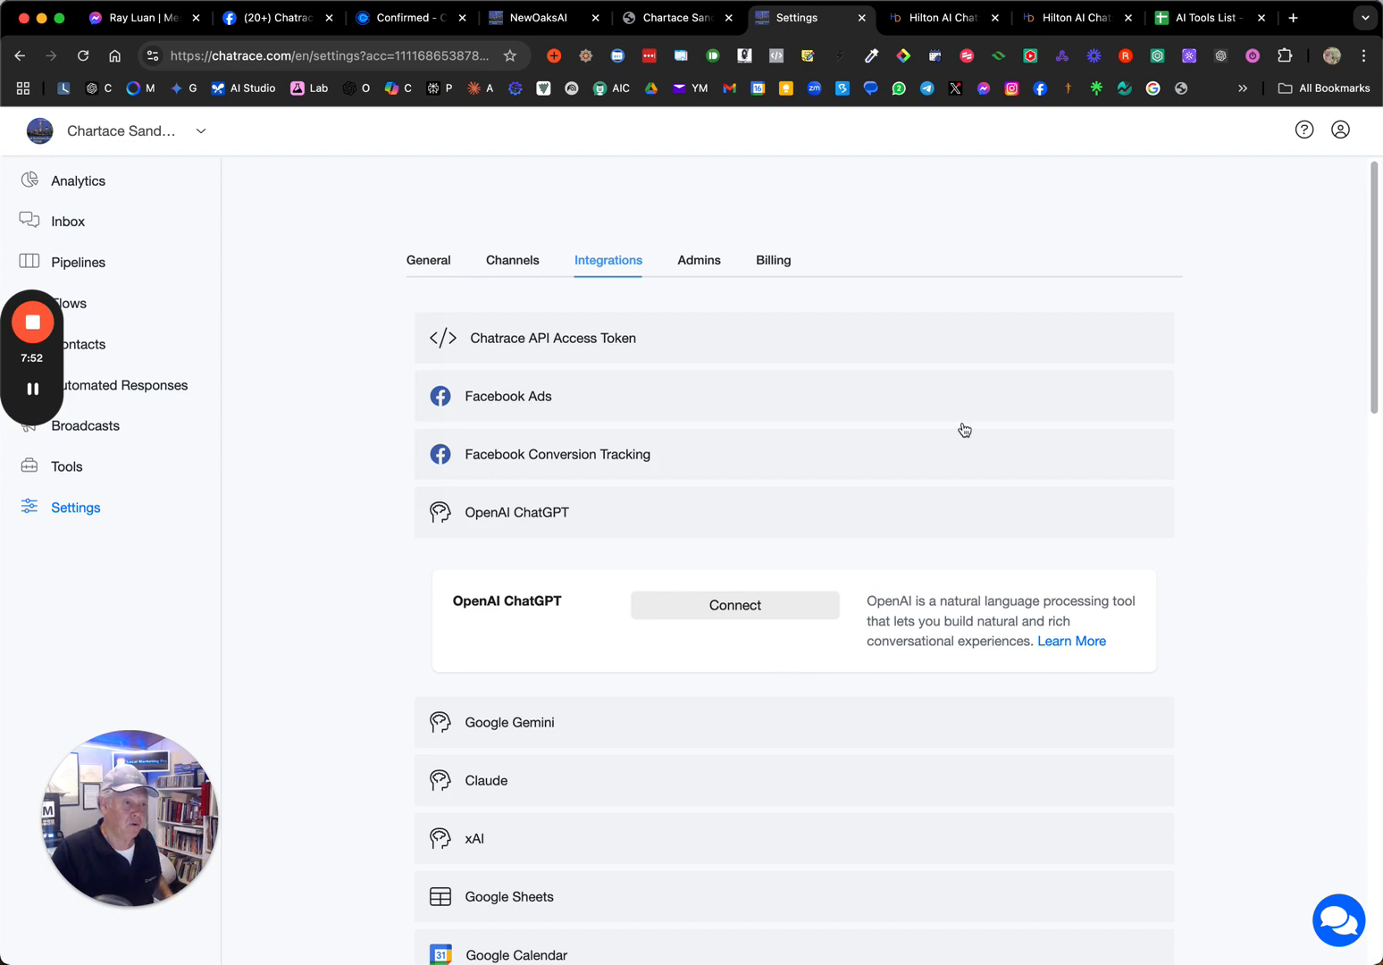
Switch to Hilton AI and read the most recent session in the AI Tool List chatbot's chat logs
left_click(930, 20)
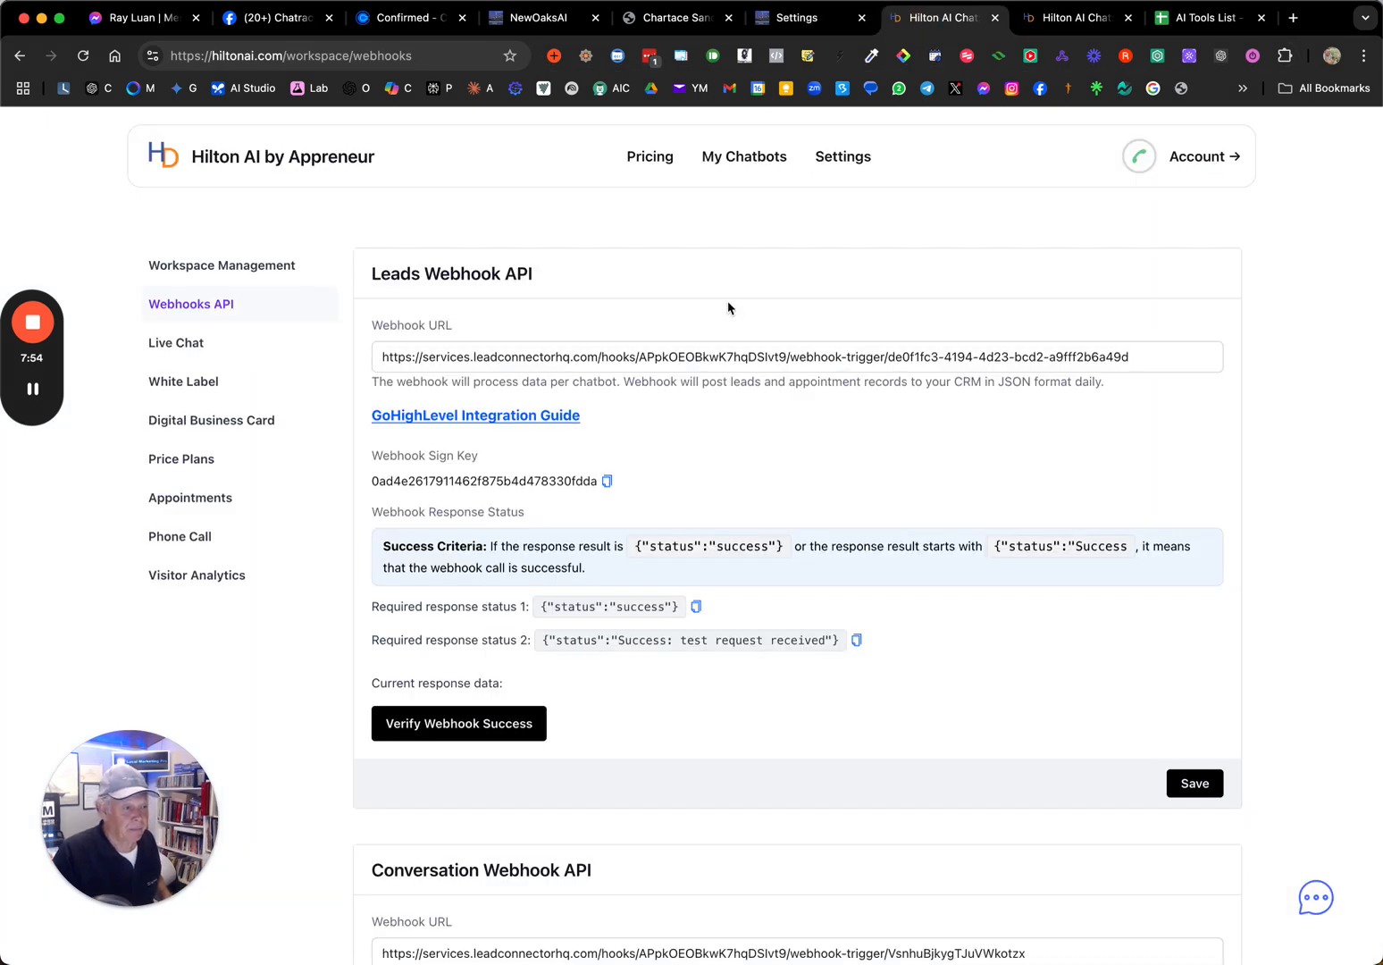
left_click(1046, 20)
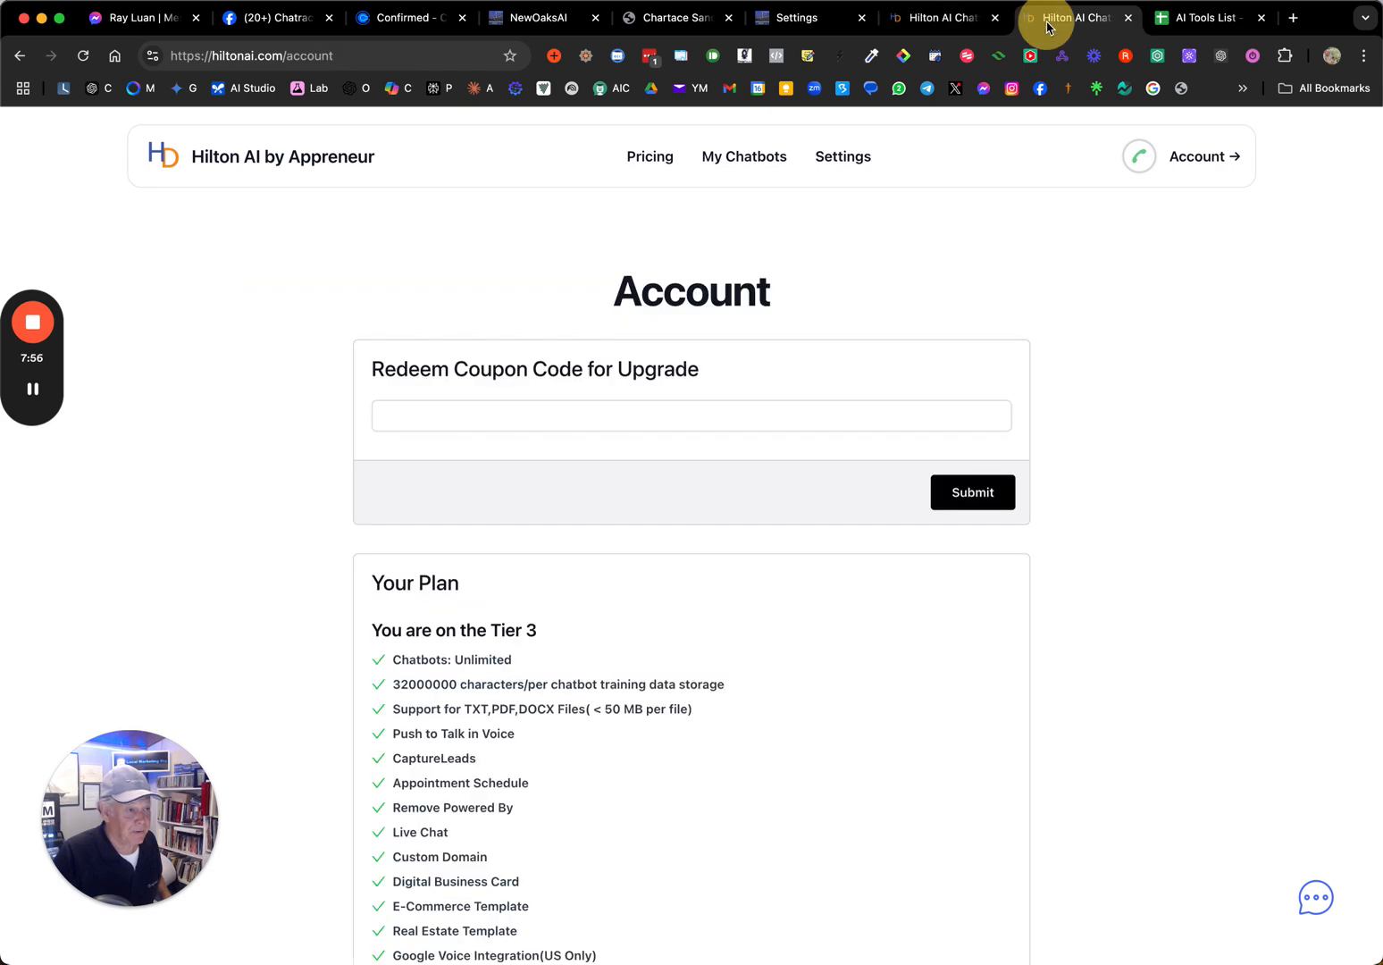
left_click(743, 159)
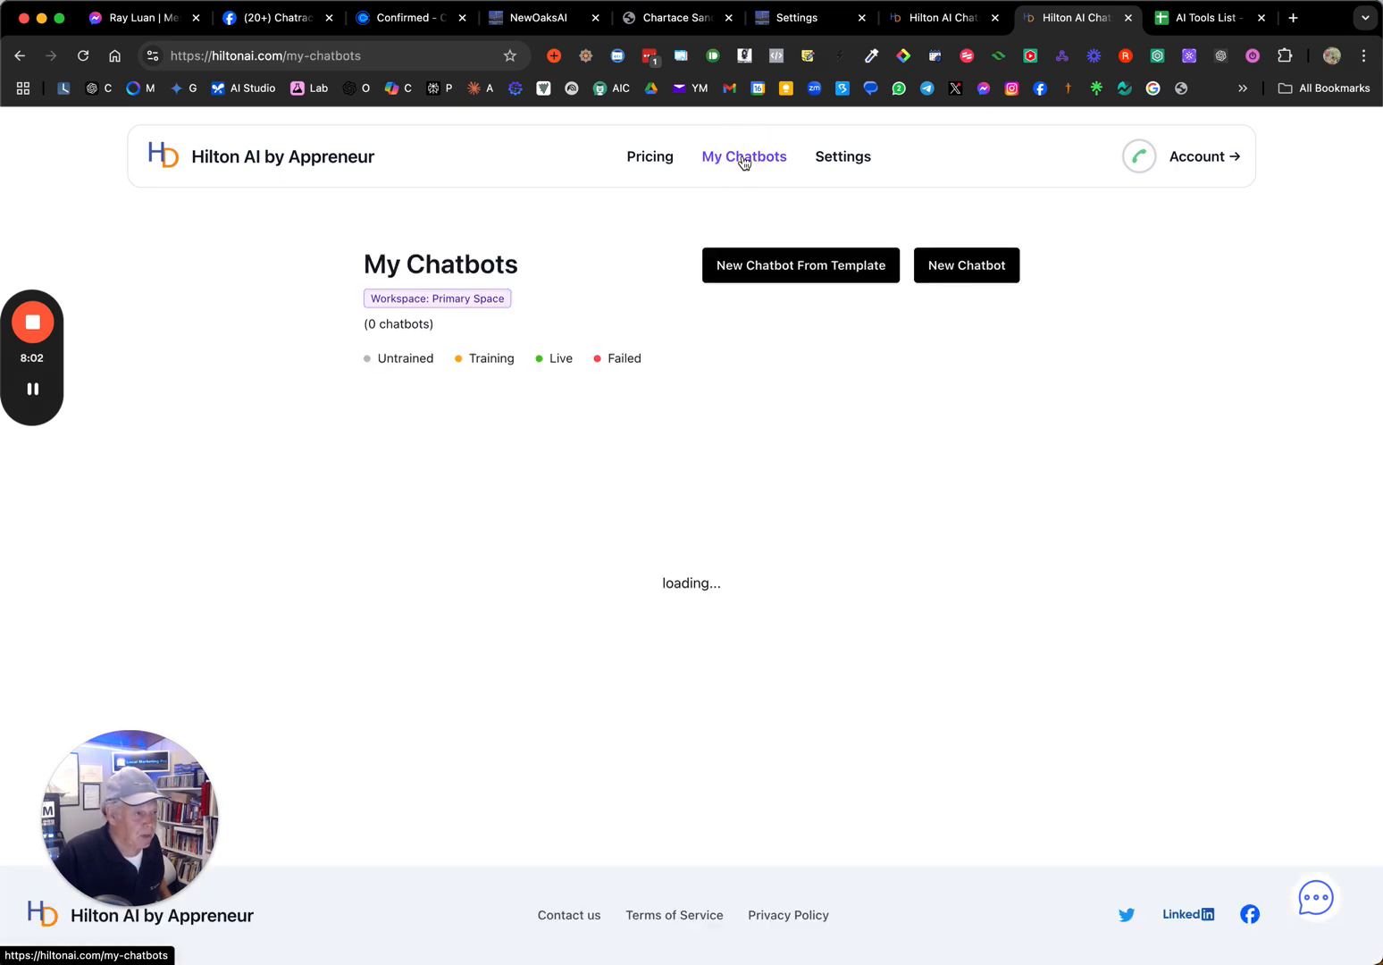
left_click(619, 507)
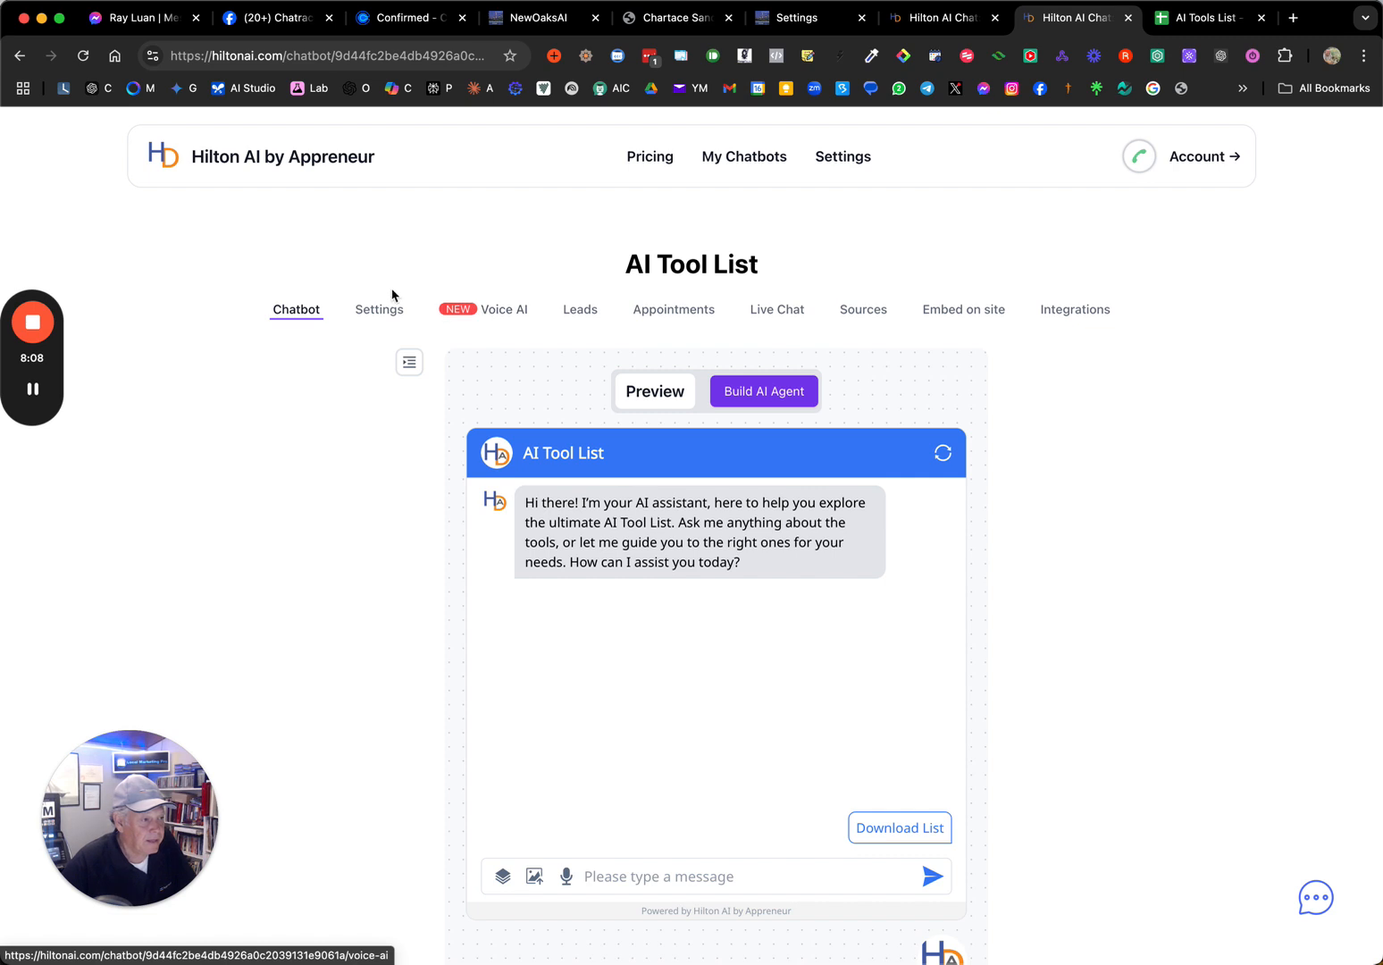
left_click(581, 311)
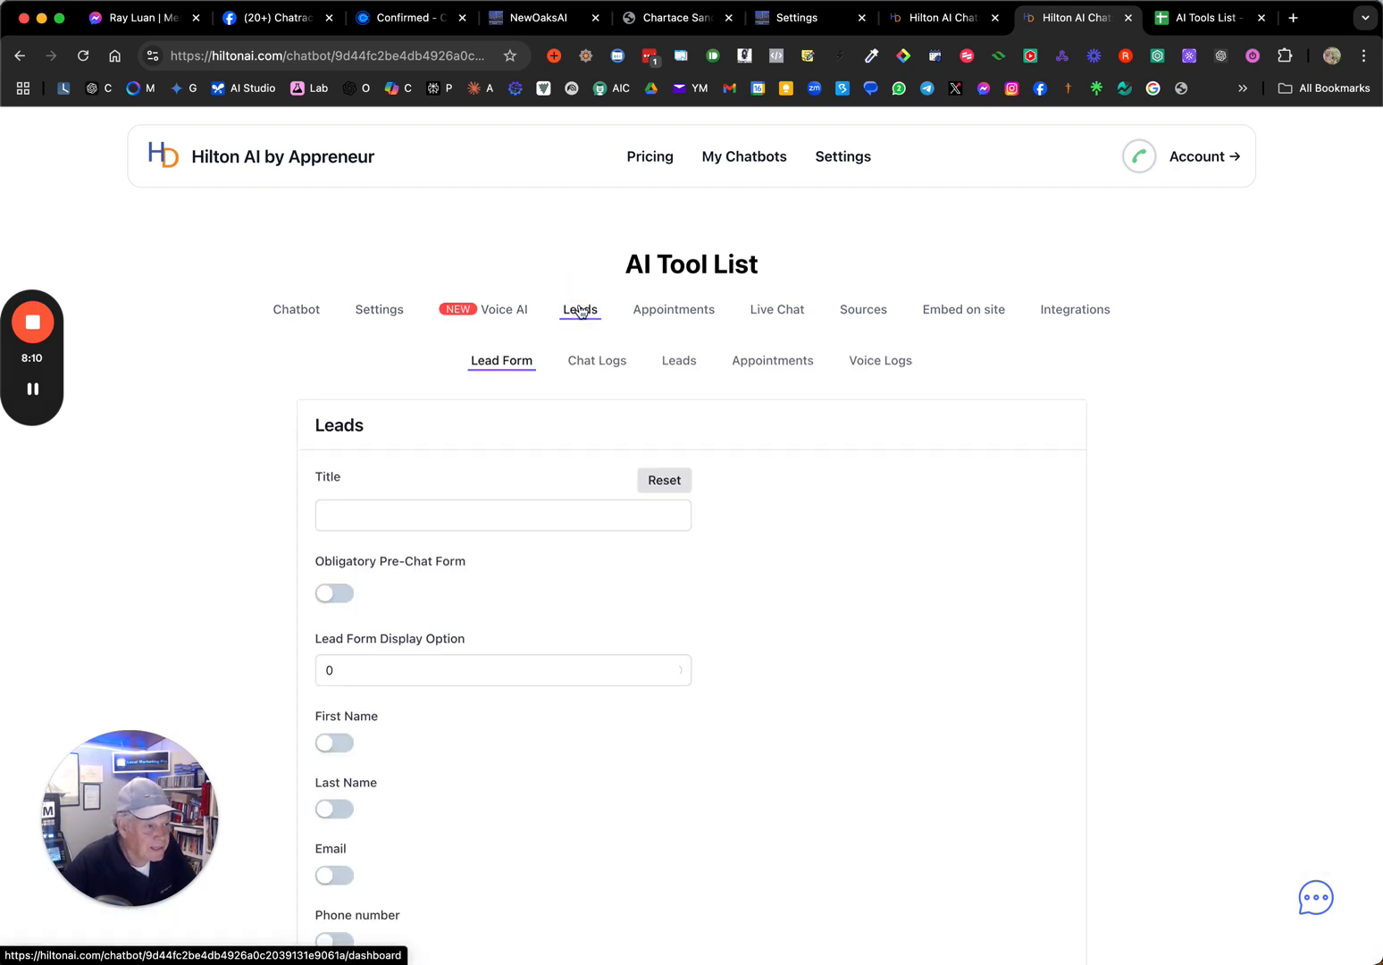
left_click(585, 365)
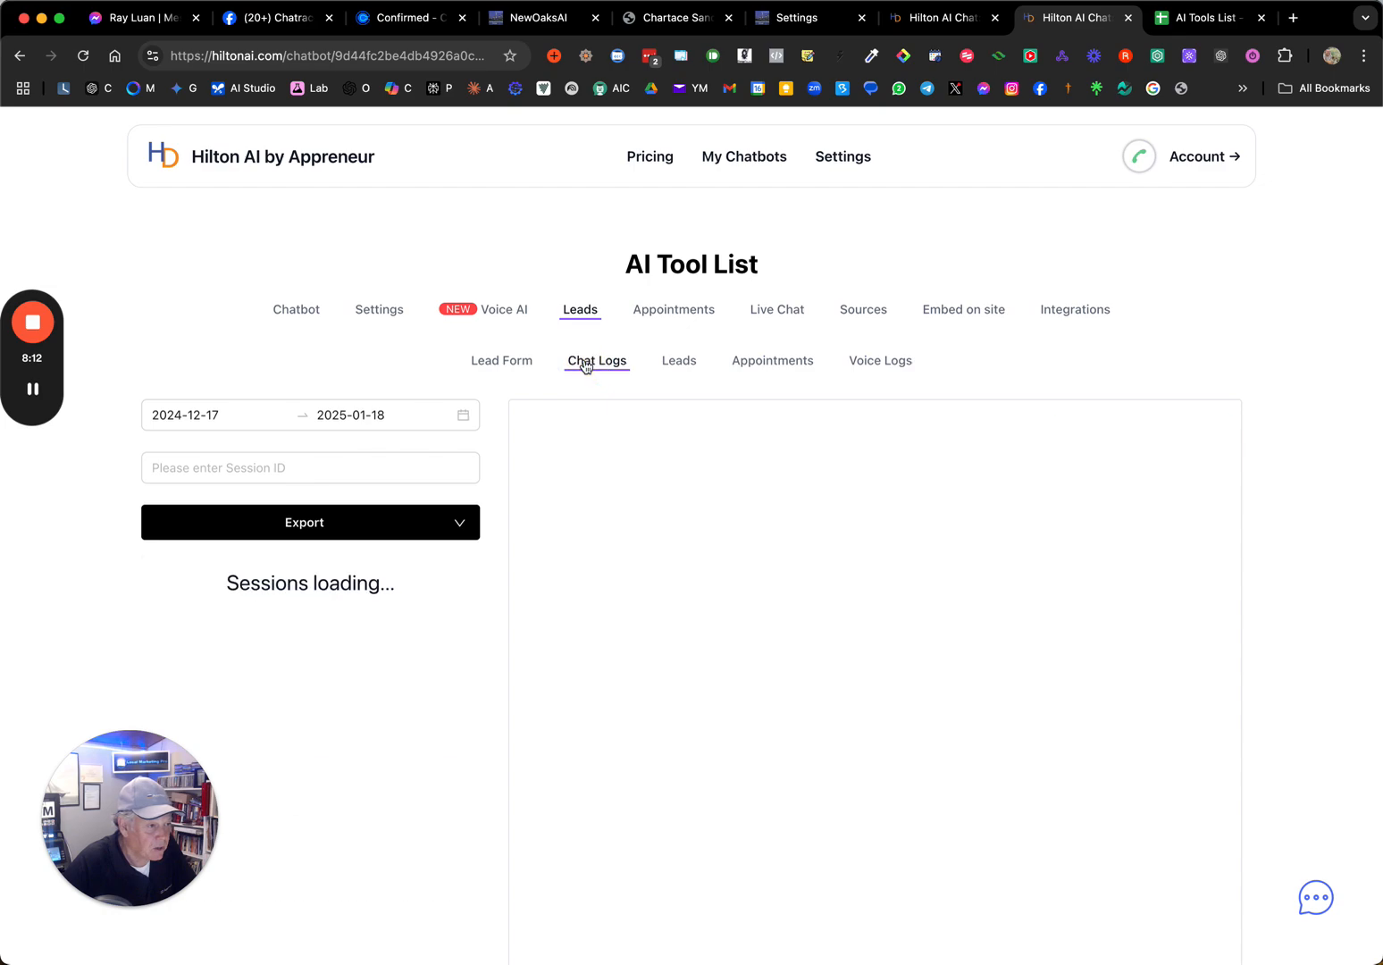
left_click_drag(373, 603, 369, 619)
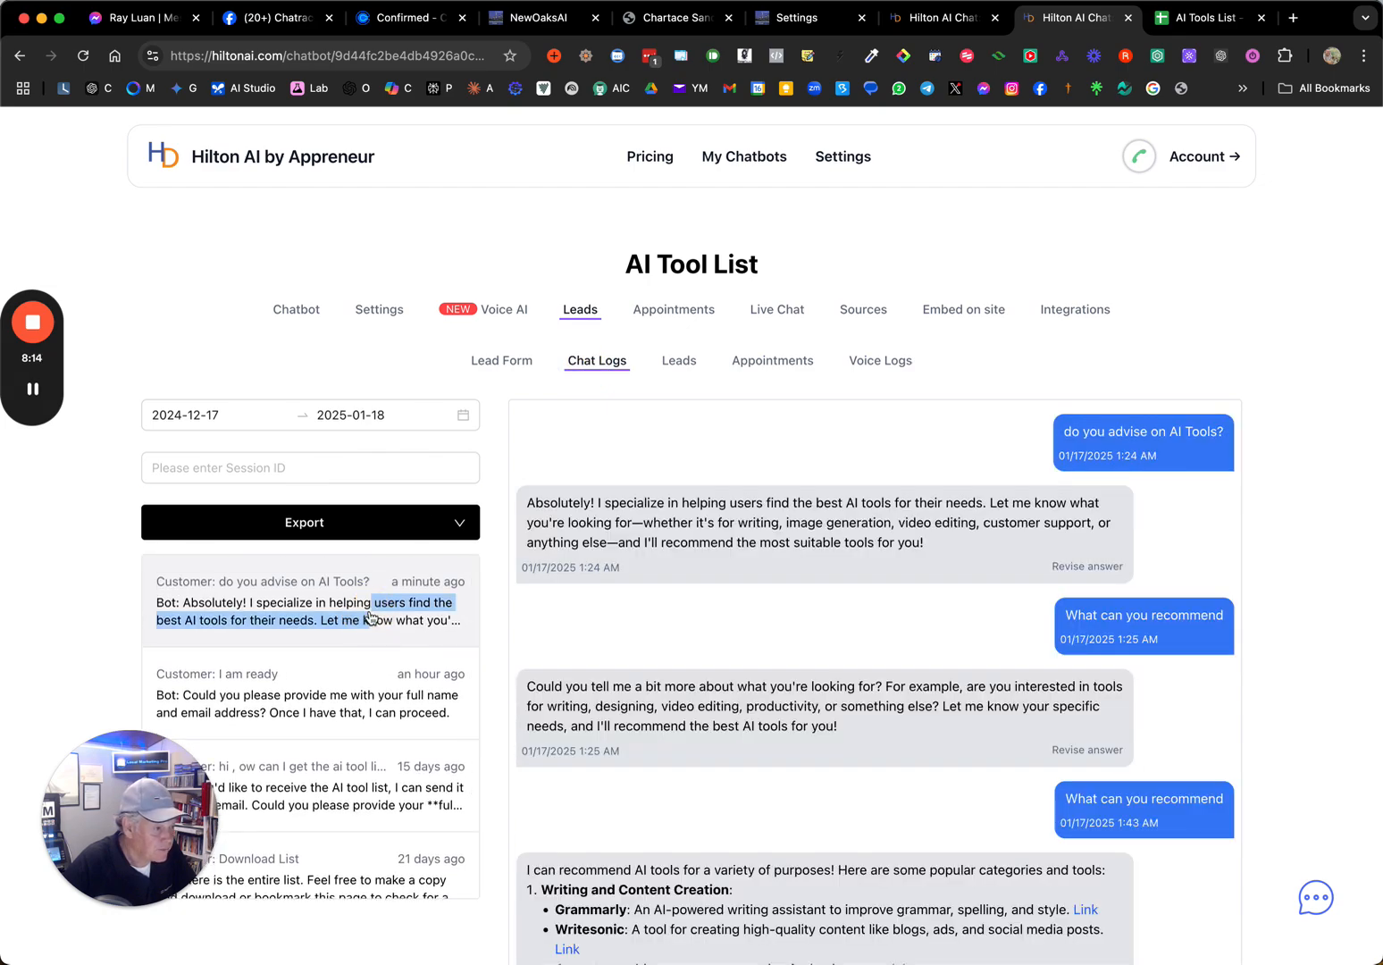
scroll(781, 740, "down", 10)
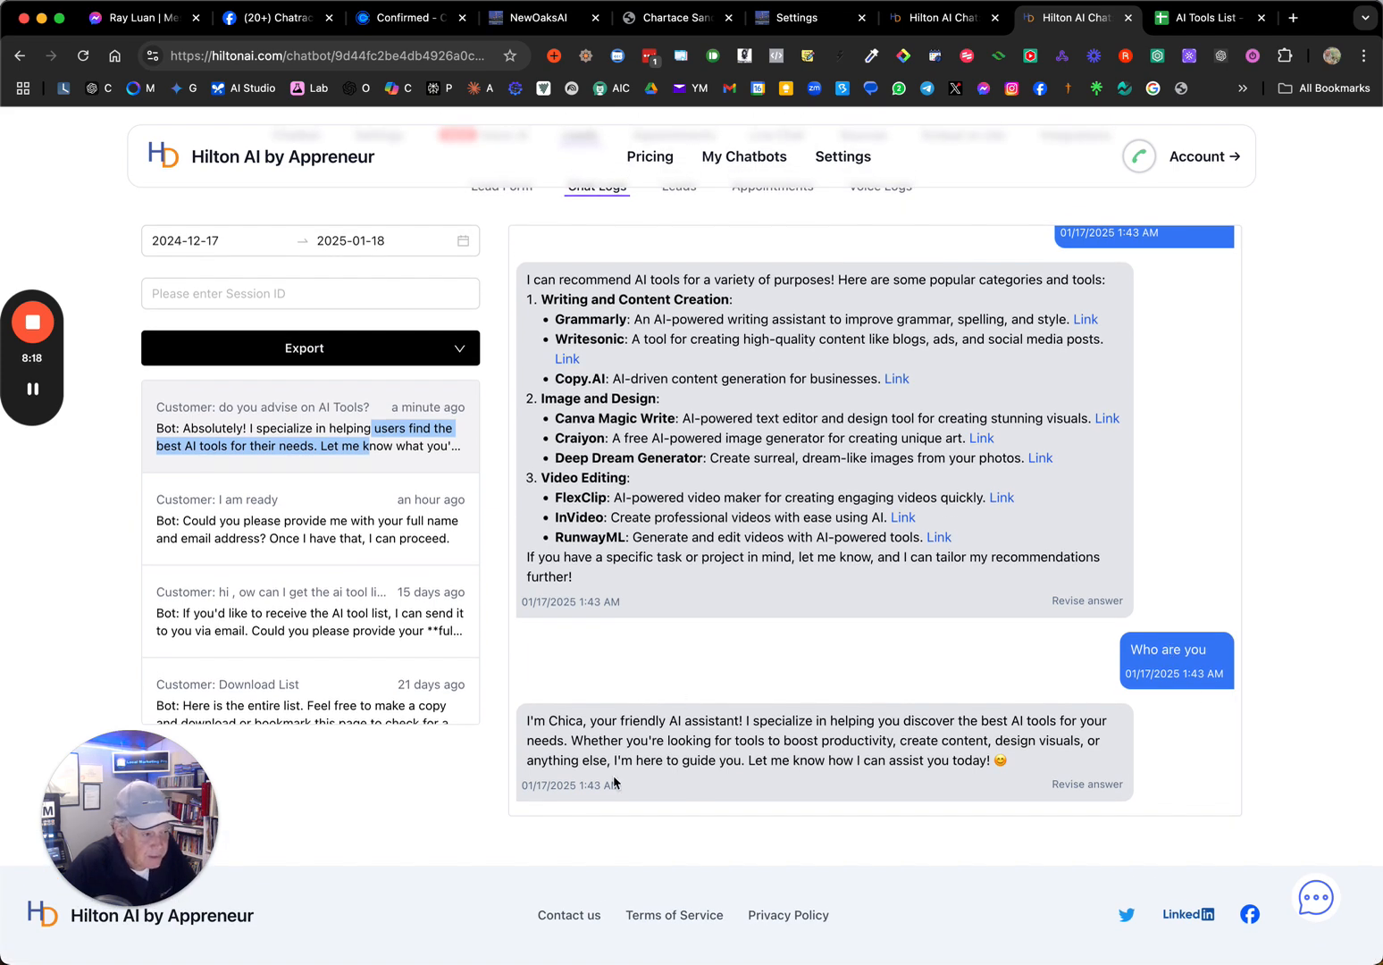
View the answer revision form for the bot's reply to "Who are you", and close it without updating the answer
left_click(1088, 784)
left_click(681, 619)
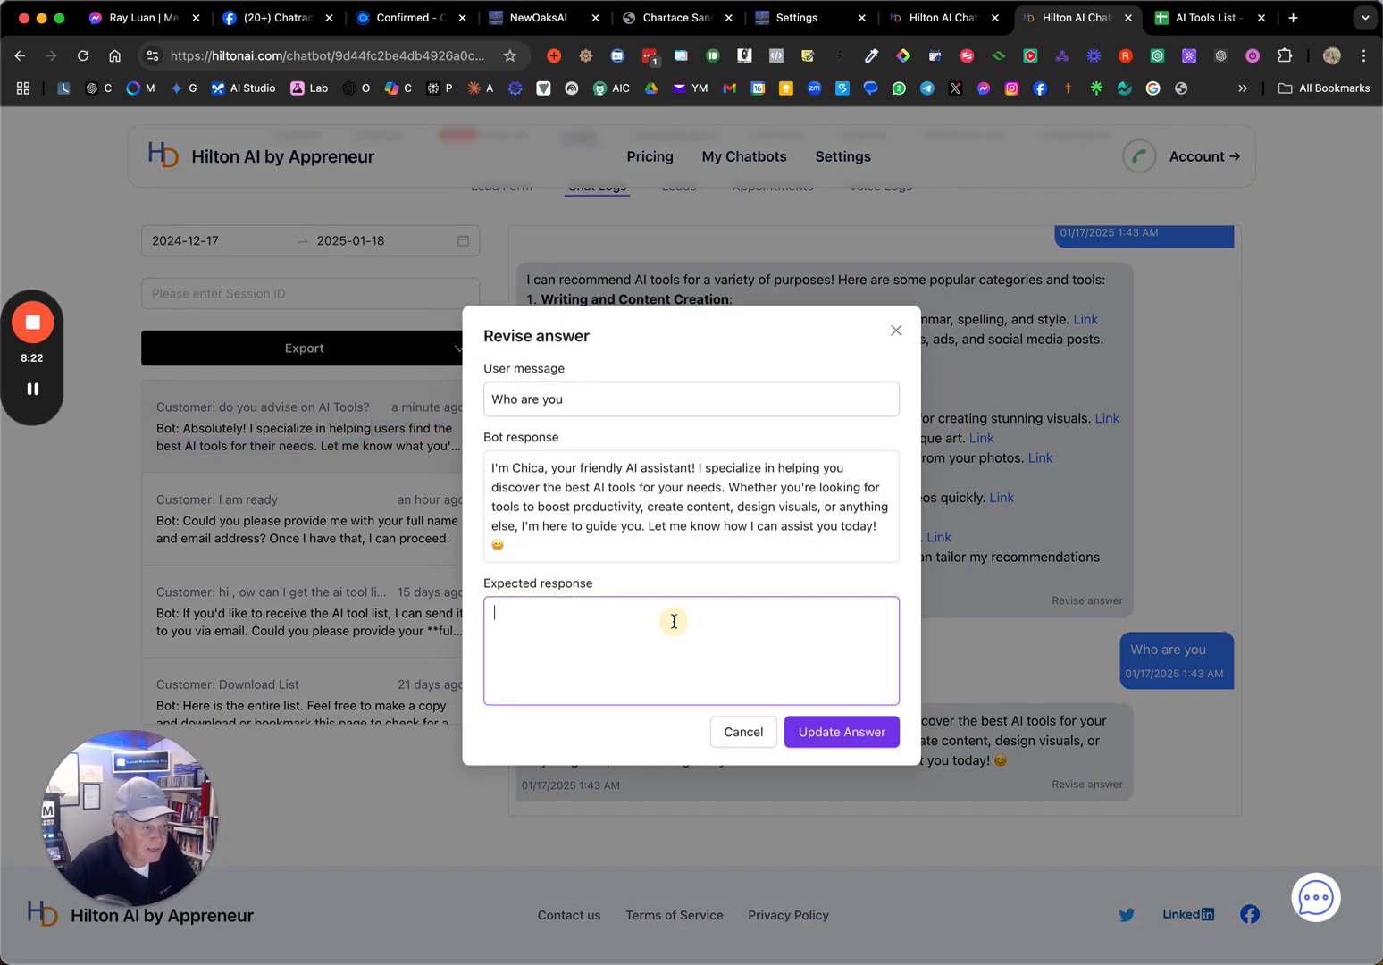
left_click(738, 731)
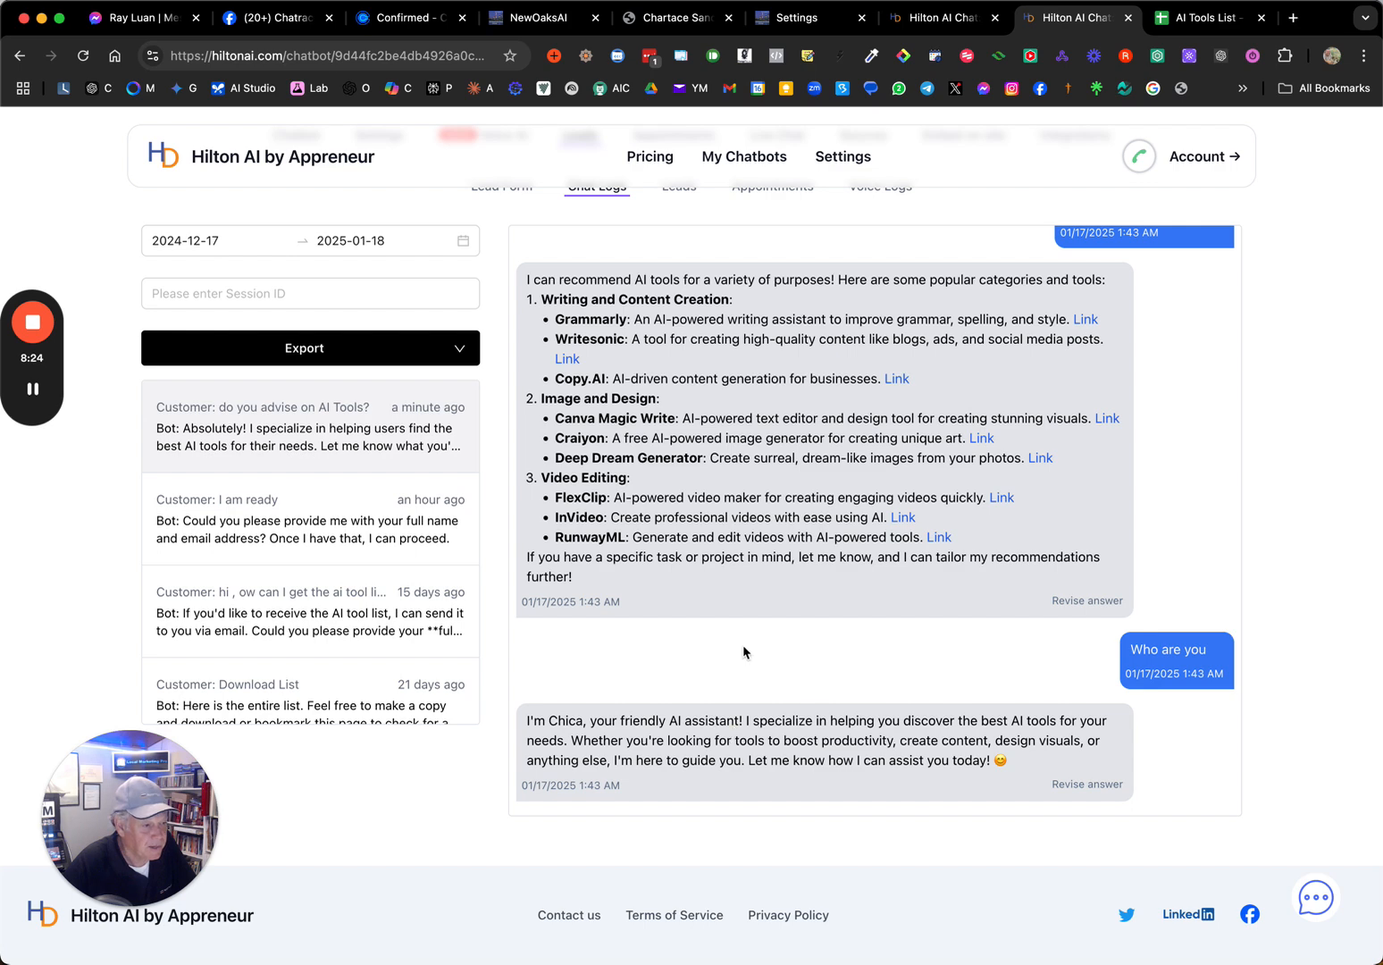
scroll(744, 635, "up", 10)
scroll(743, 633, "down", 1)
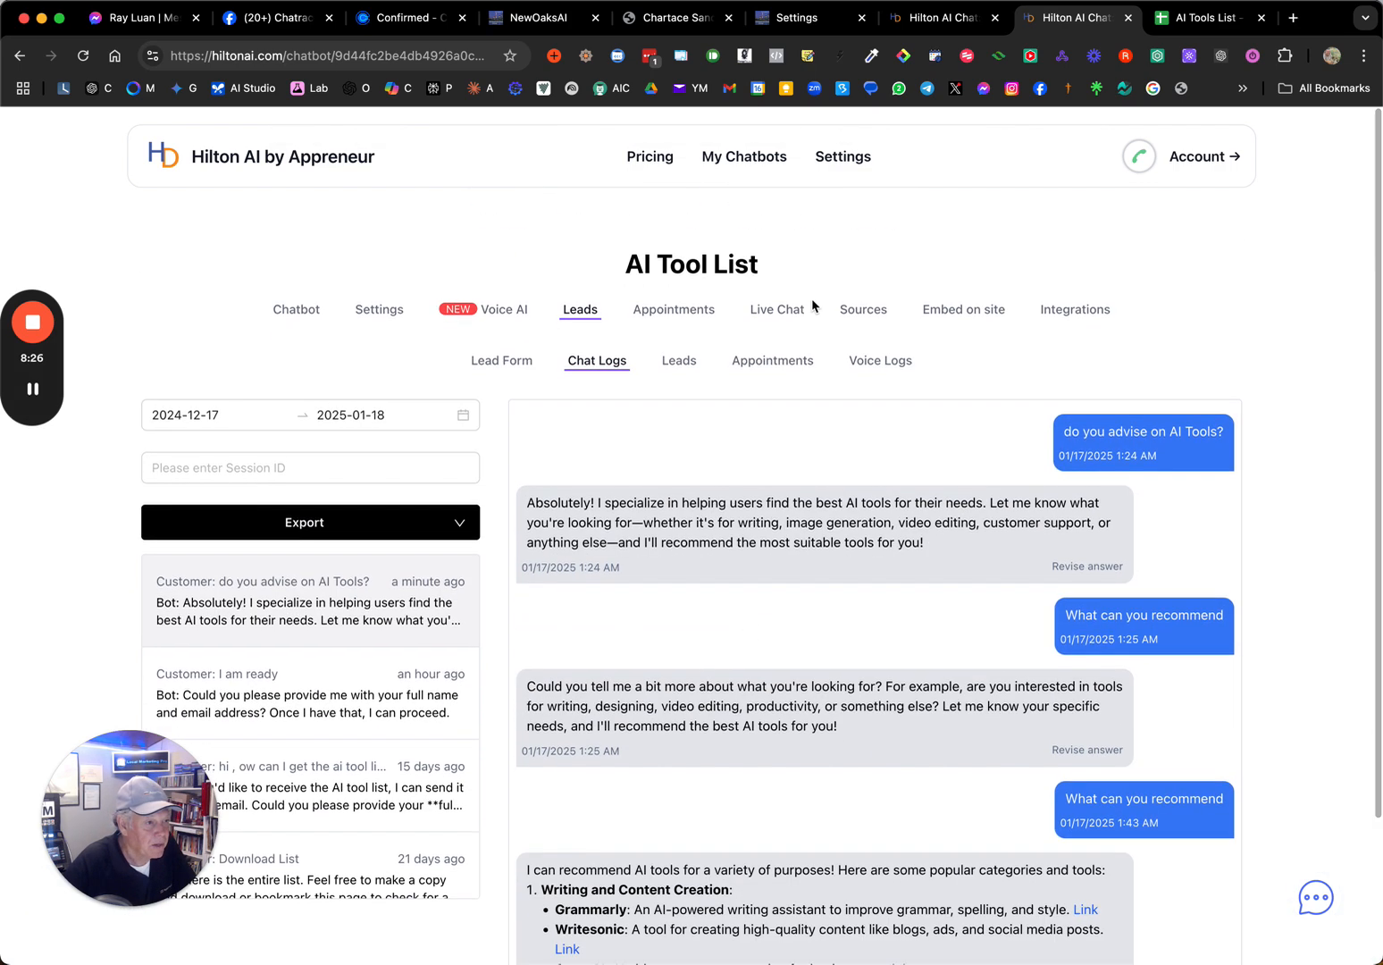
Examine the chatbot's Google Sheets data source and the ChatbotData sheet of the AI Tools List spreadsheet
left_click(865, 310)
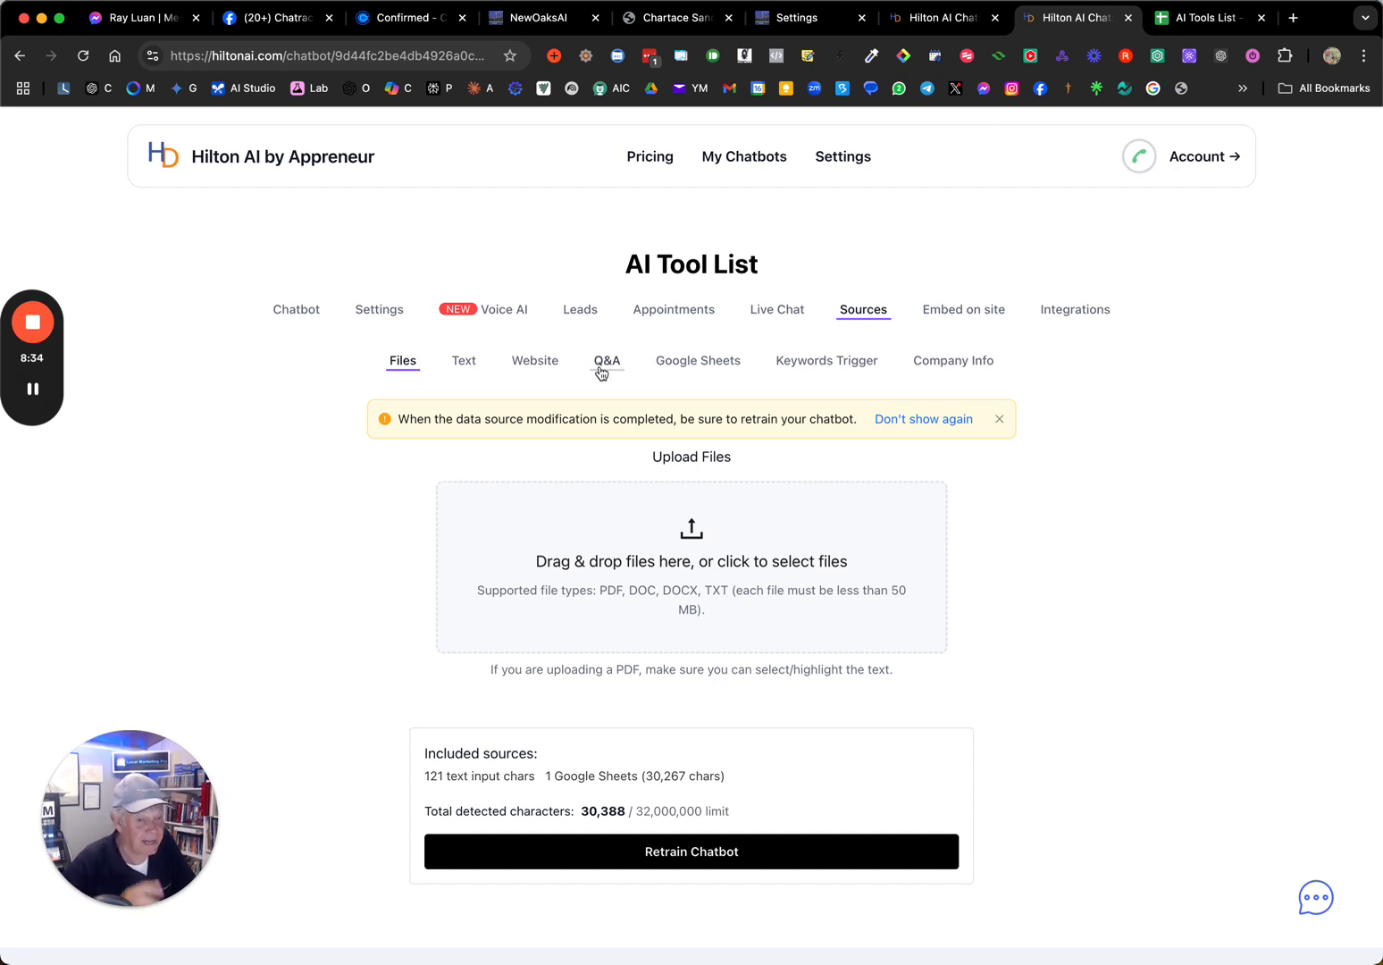
left_click(695, 361)
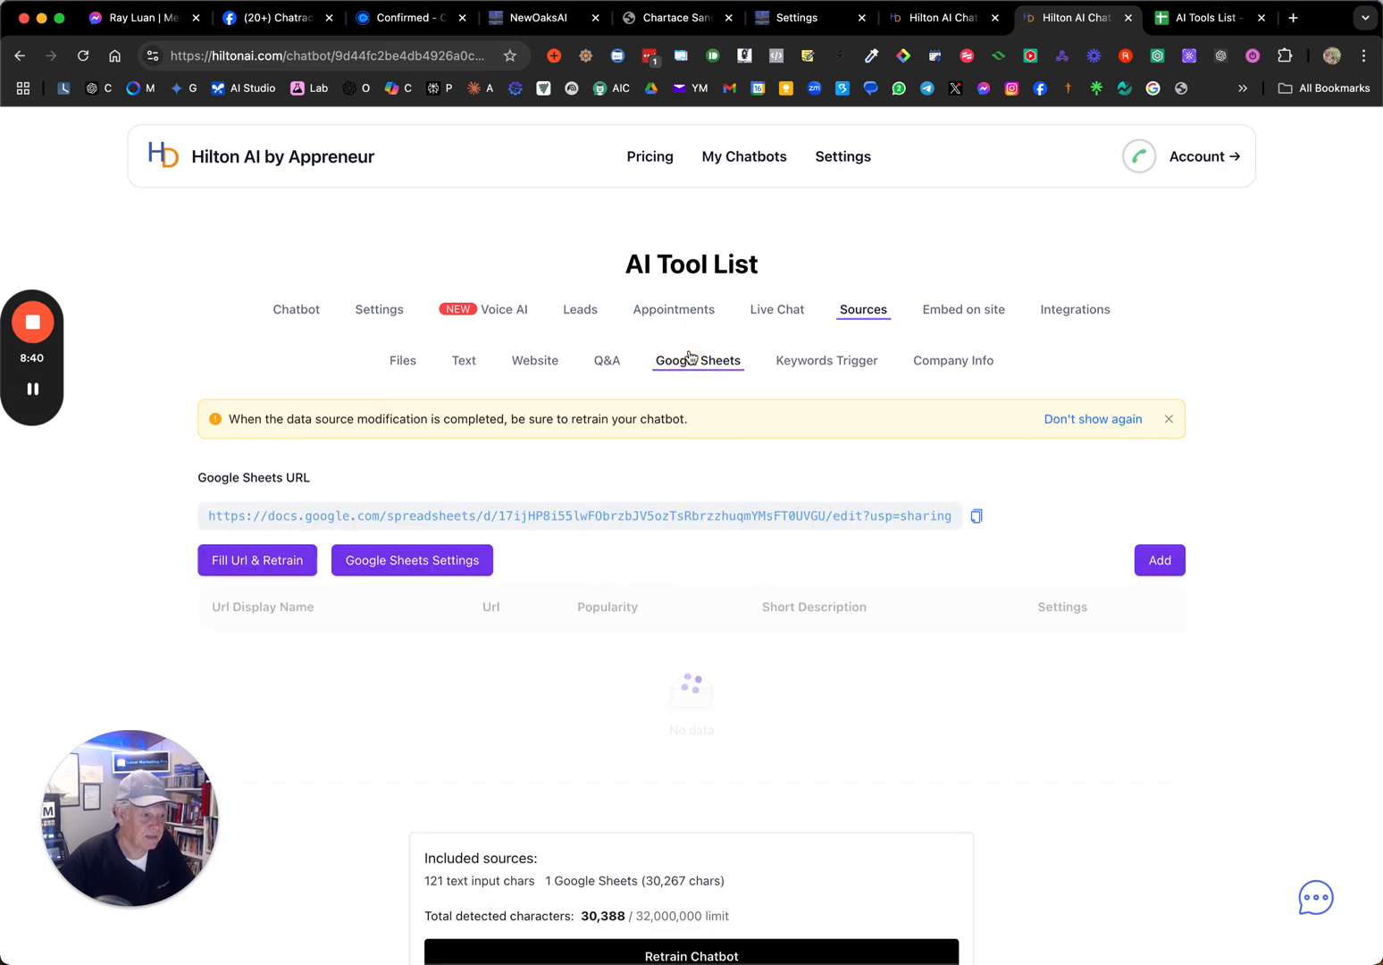
scroll(536, 459, "down", 2)
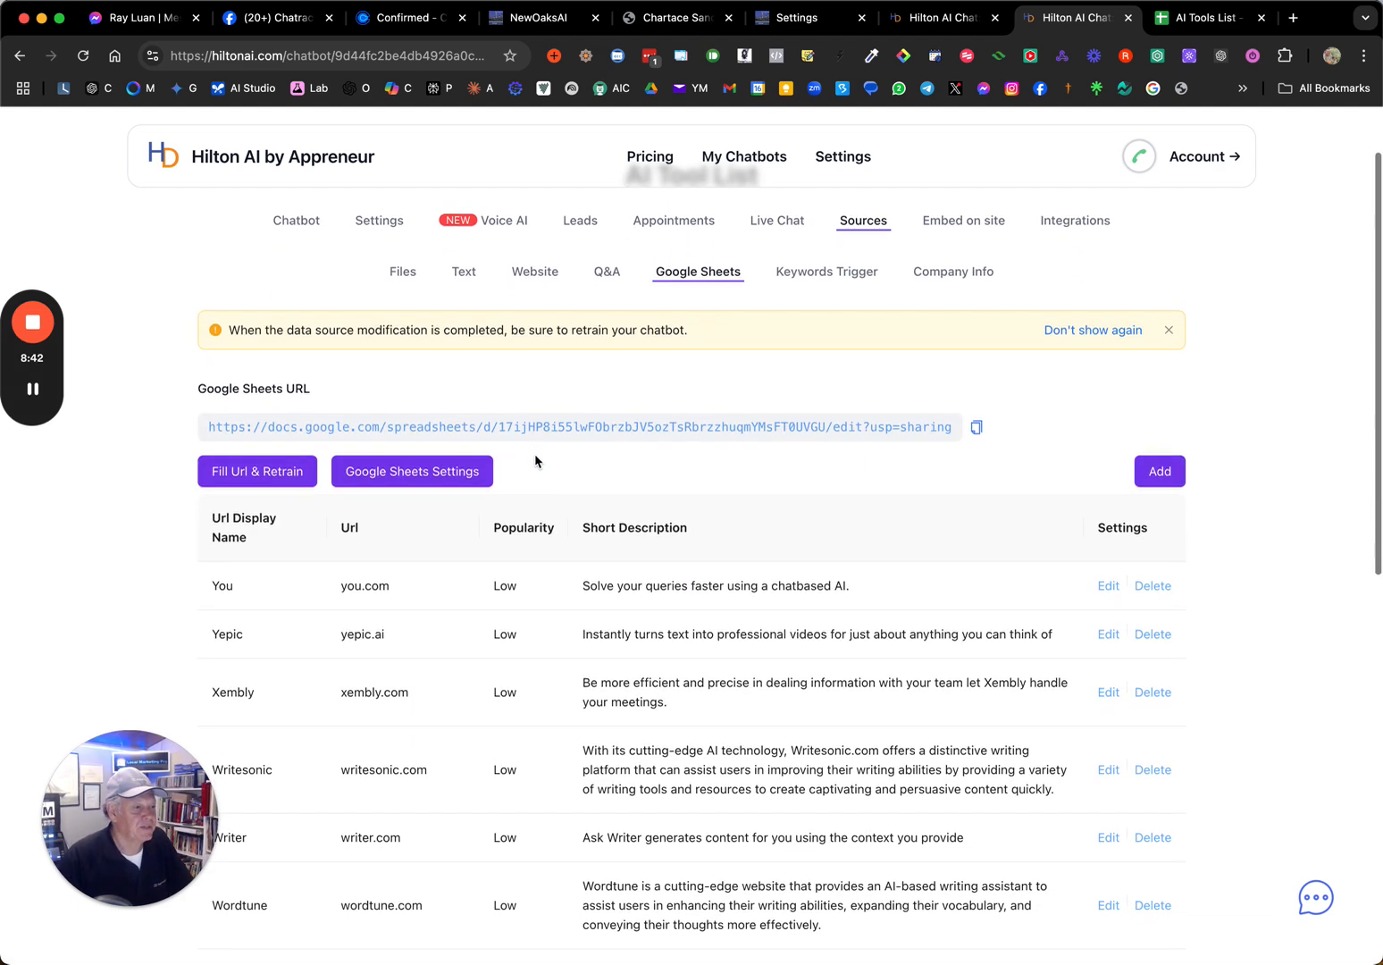
left_click(1179, 17)
scroll(293, 330, "down", 8)
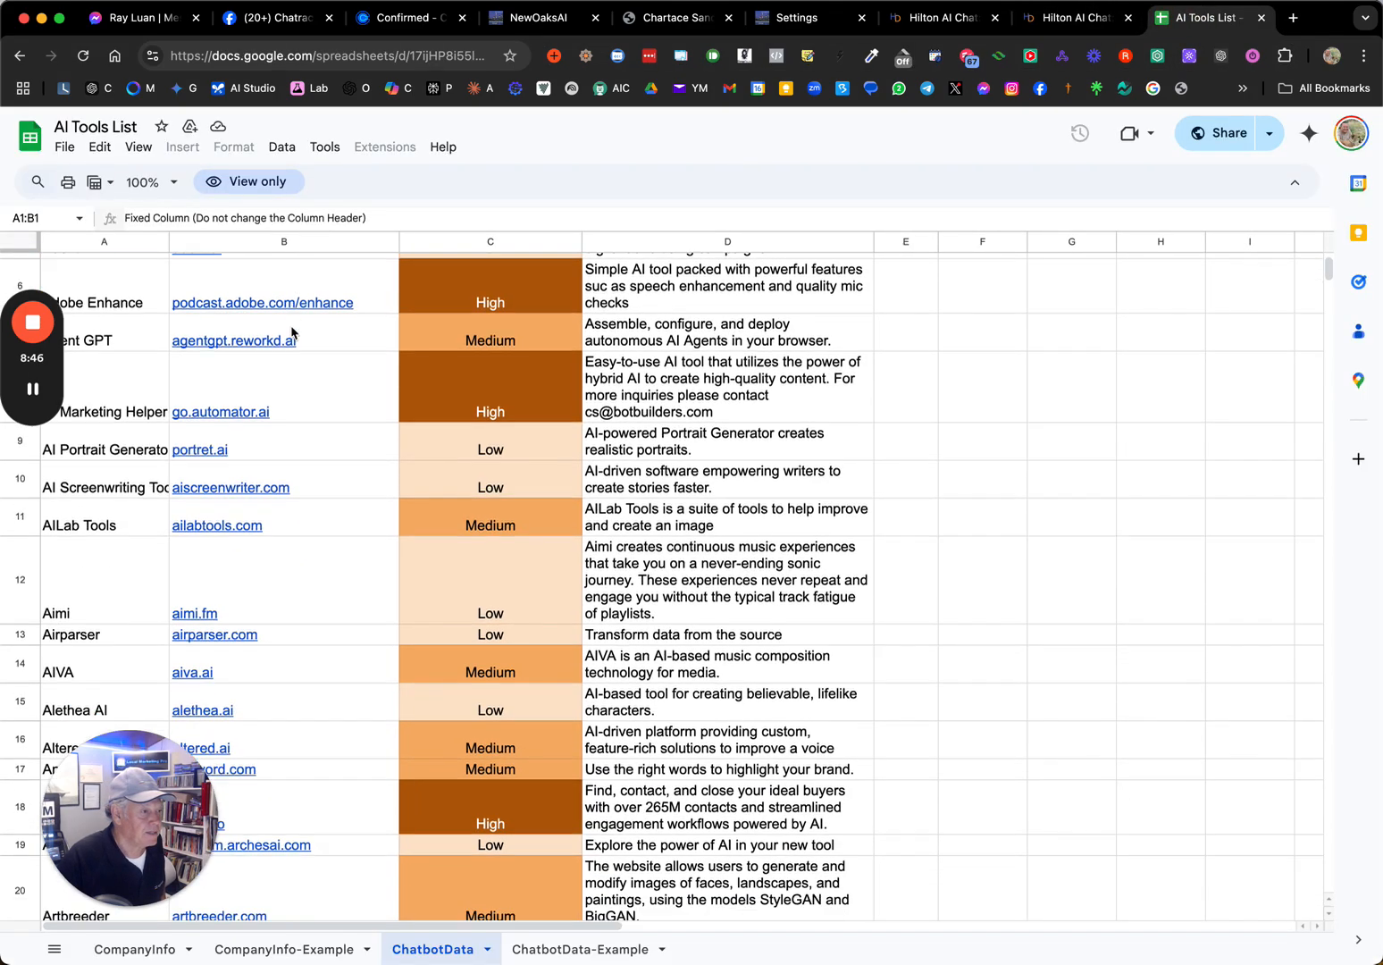
scroll(293, 331, "up", 8)
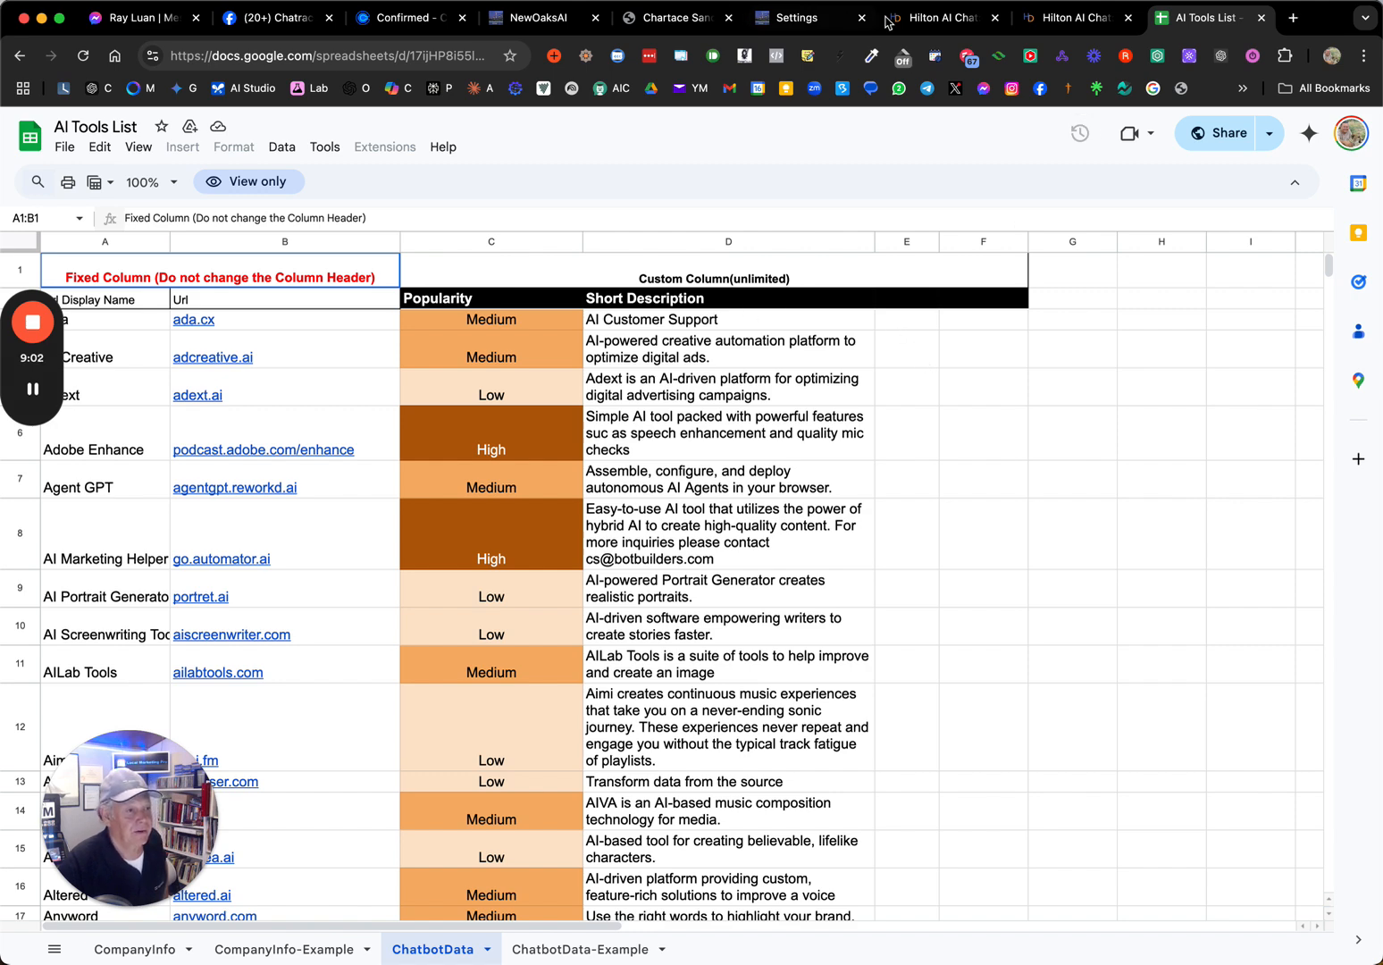
Back in Hilton AI's Google Sheets source, inspect the scheduled fetch intervals and the Auto-Sync option, and close the settings without saving
left_click(927, 19)
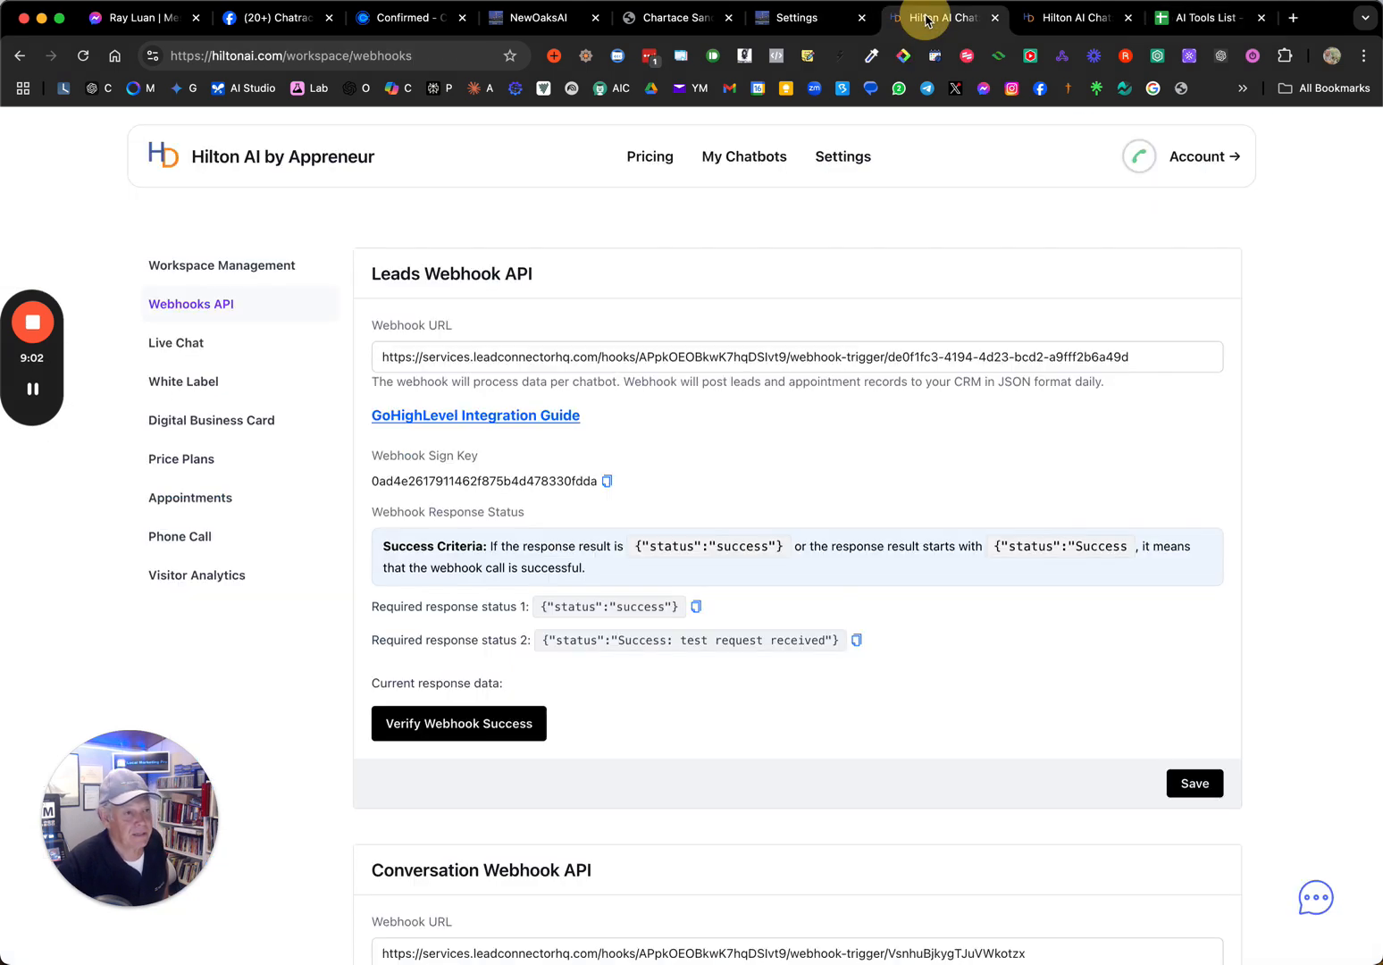
left_click(1057, 19)
scroll(843, 313, "down", 1)
scroll(842, 313, "up", 3)
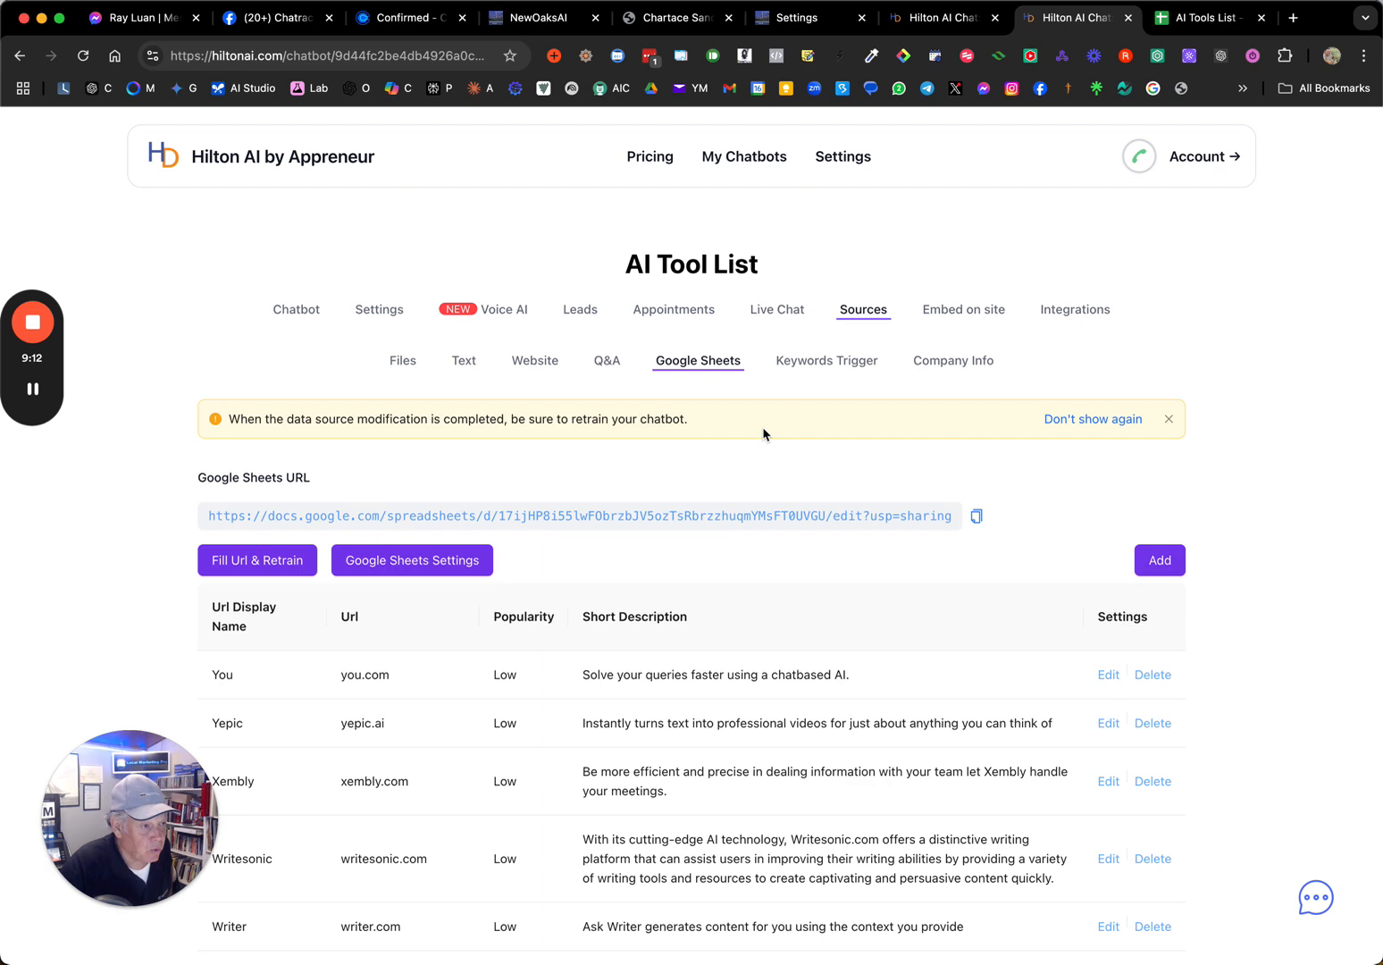
left_click(399, 560)
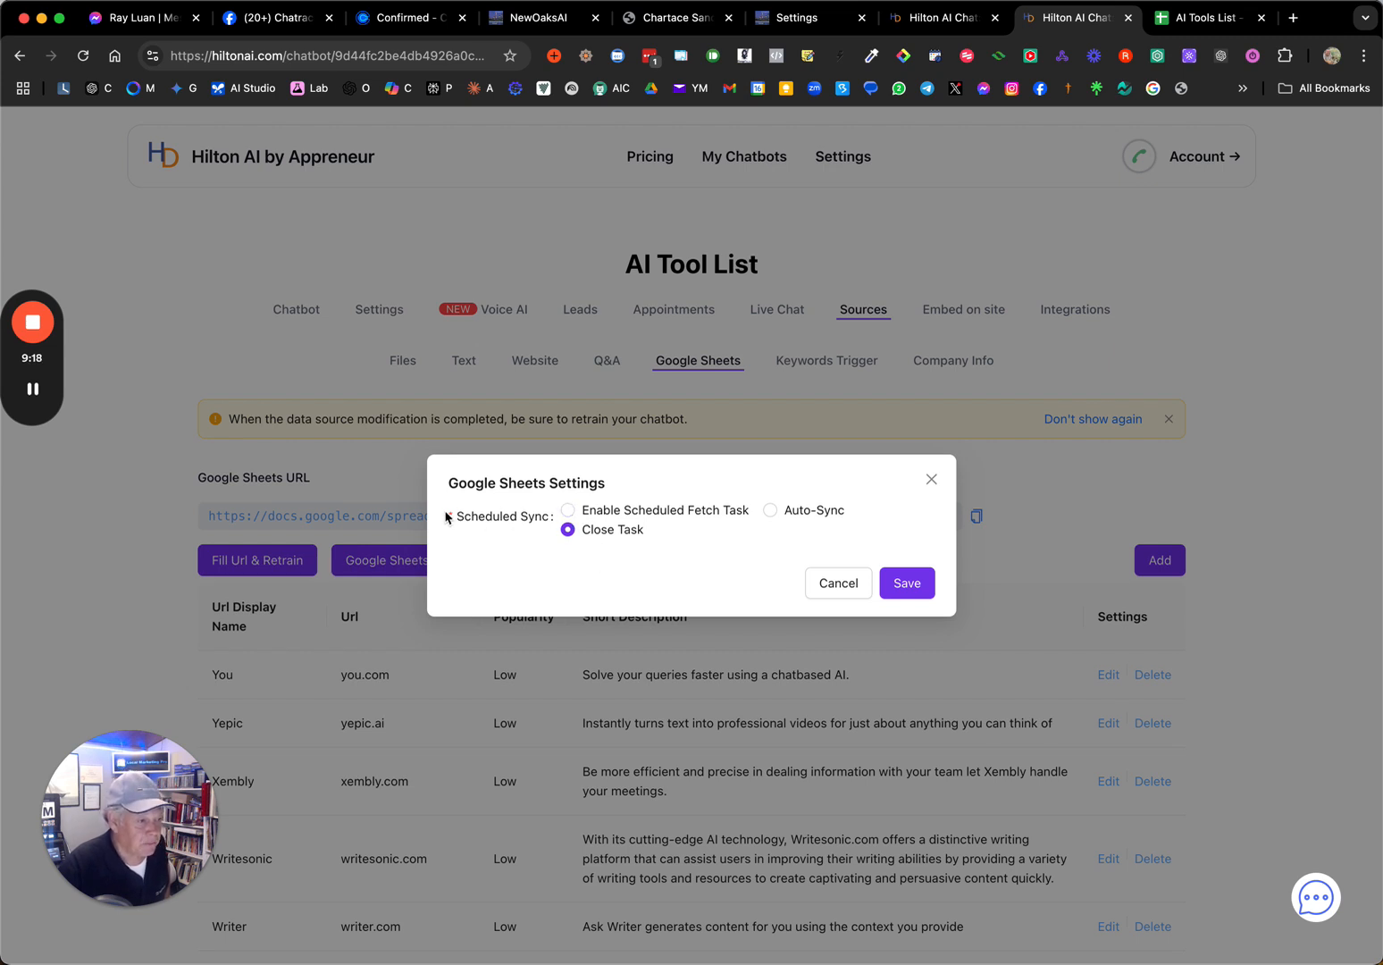
left_click(567, 510)
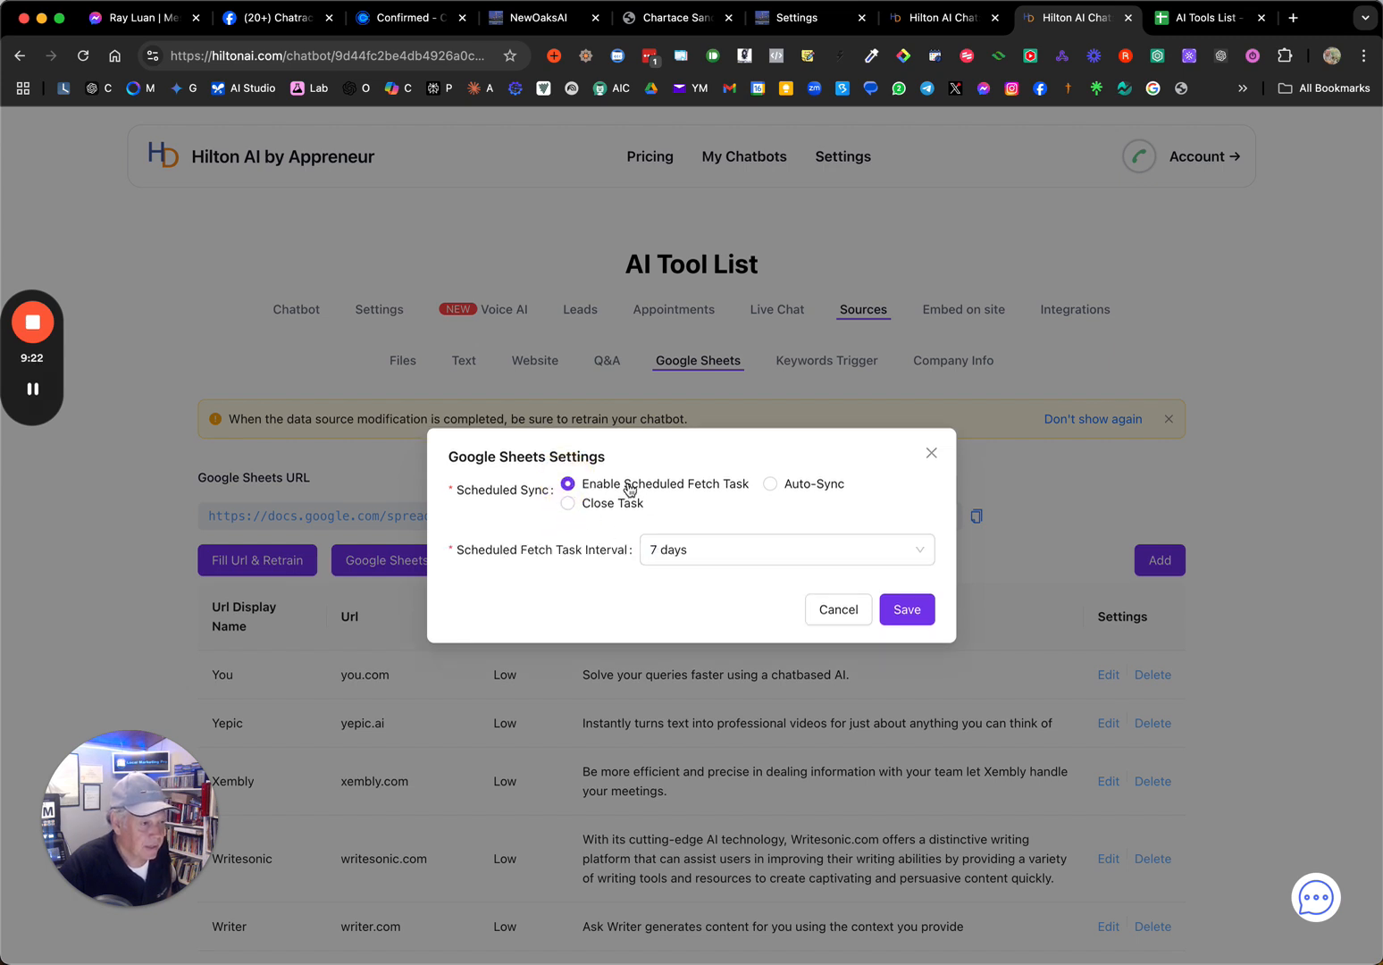
left_click(693, 551)
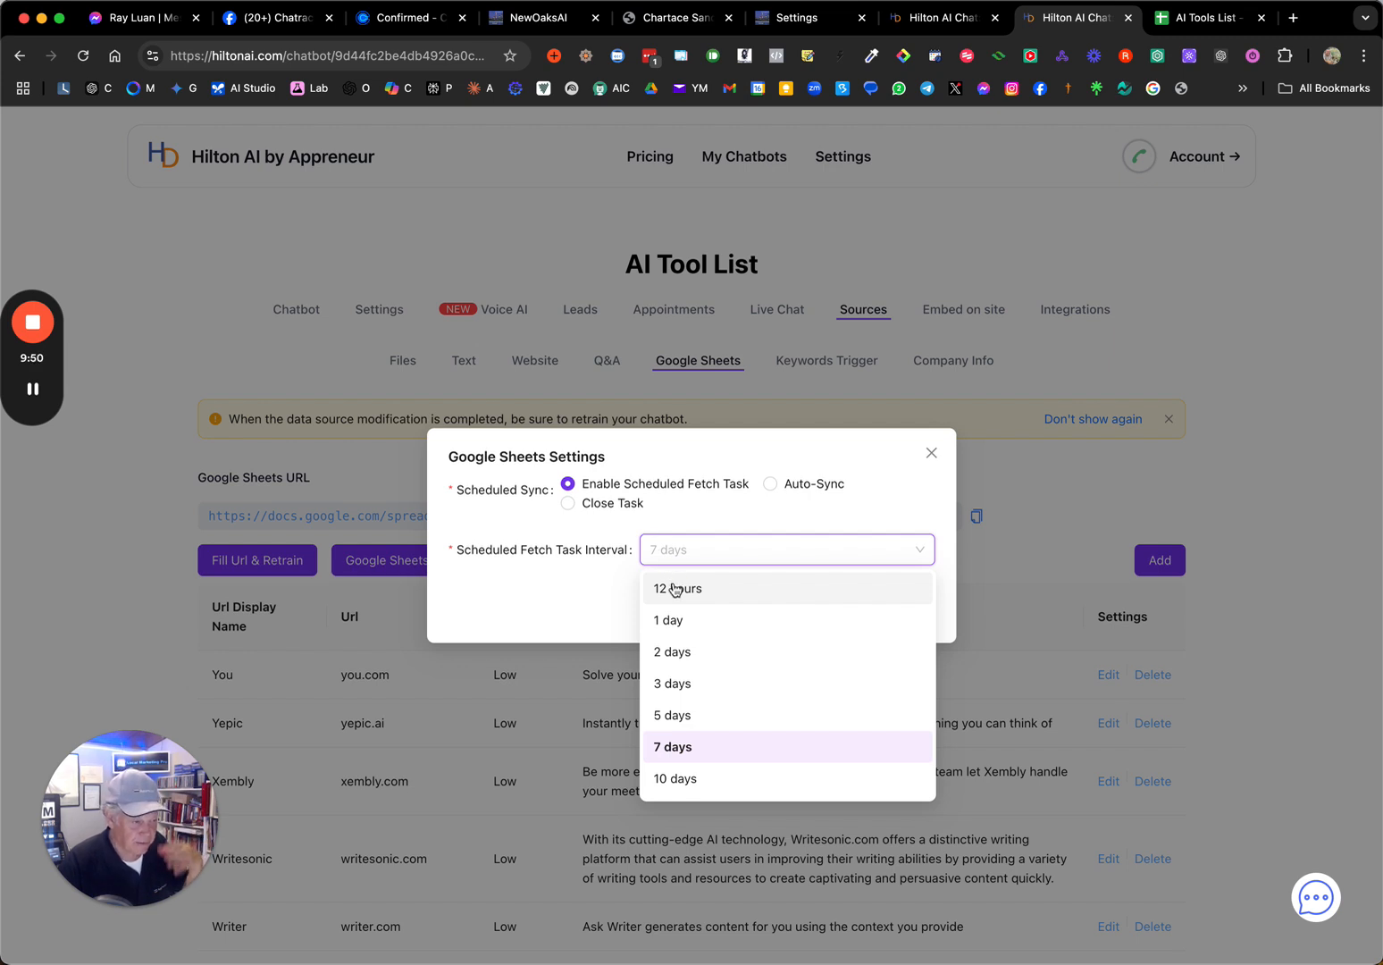
left_click(792, 485)
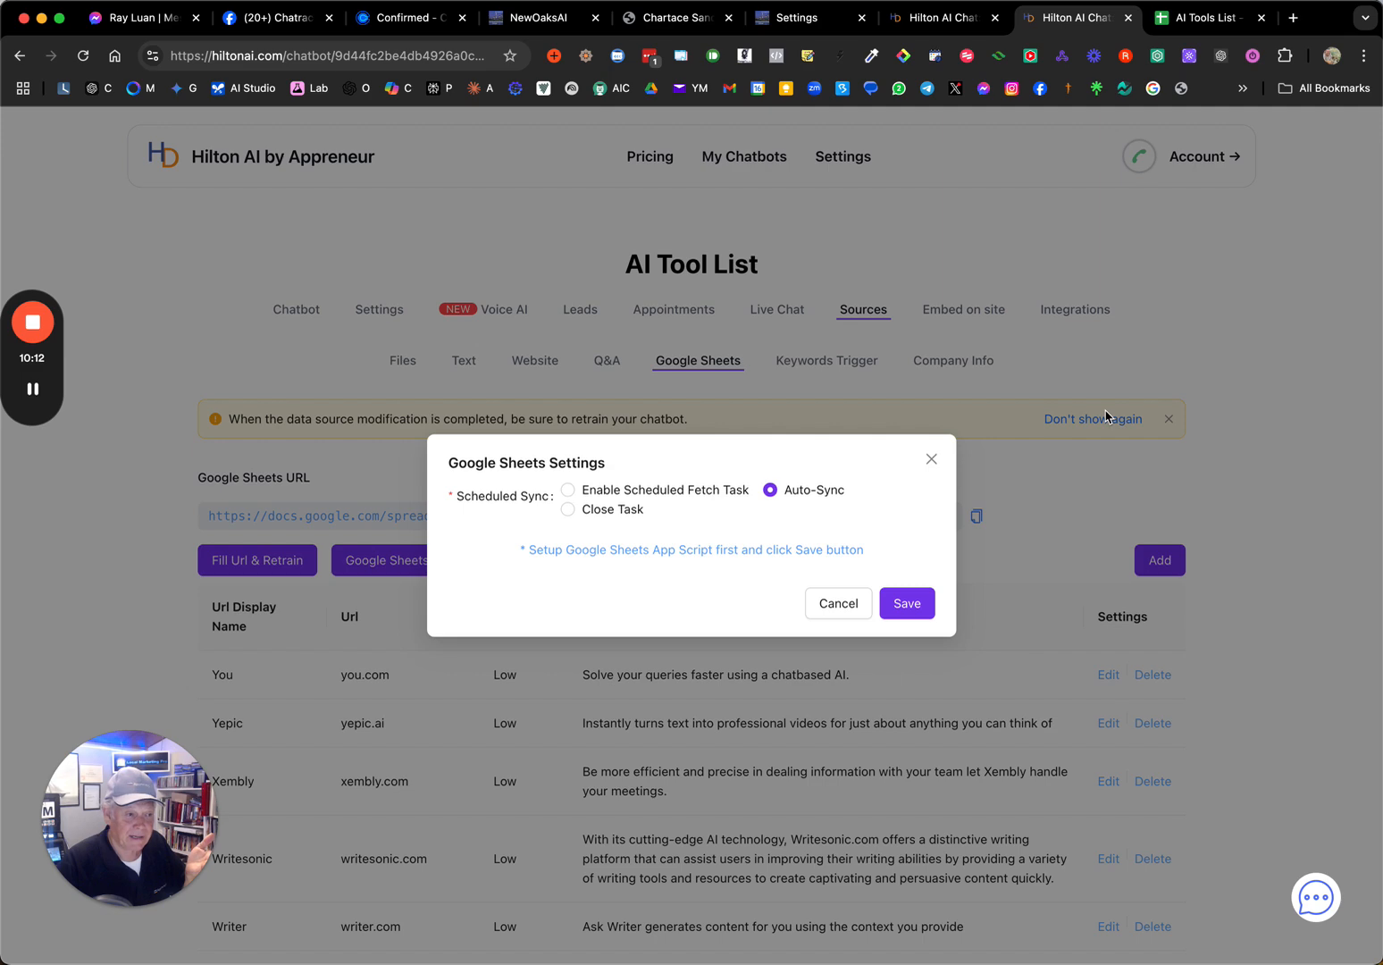
left_click(1039, 229)
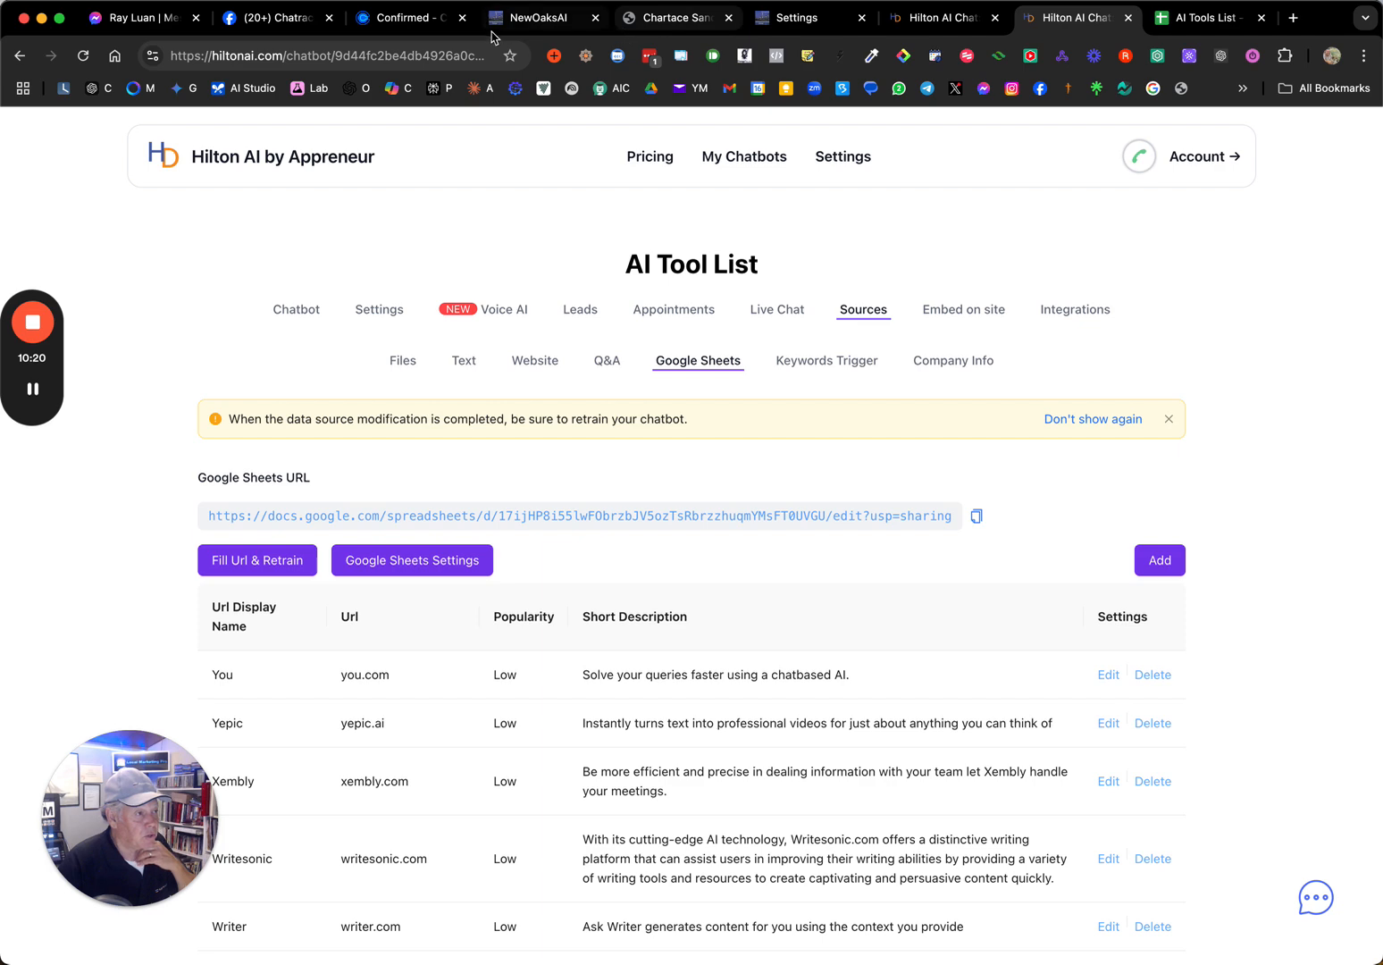
In the Chatrace Facebook group, read the post about dynamic product data and the full top comment about using a third-party RAG system
left_click(274, 34)
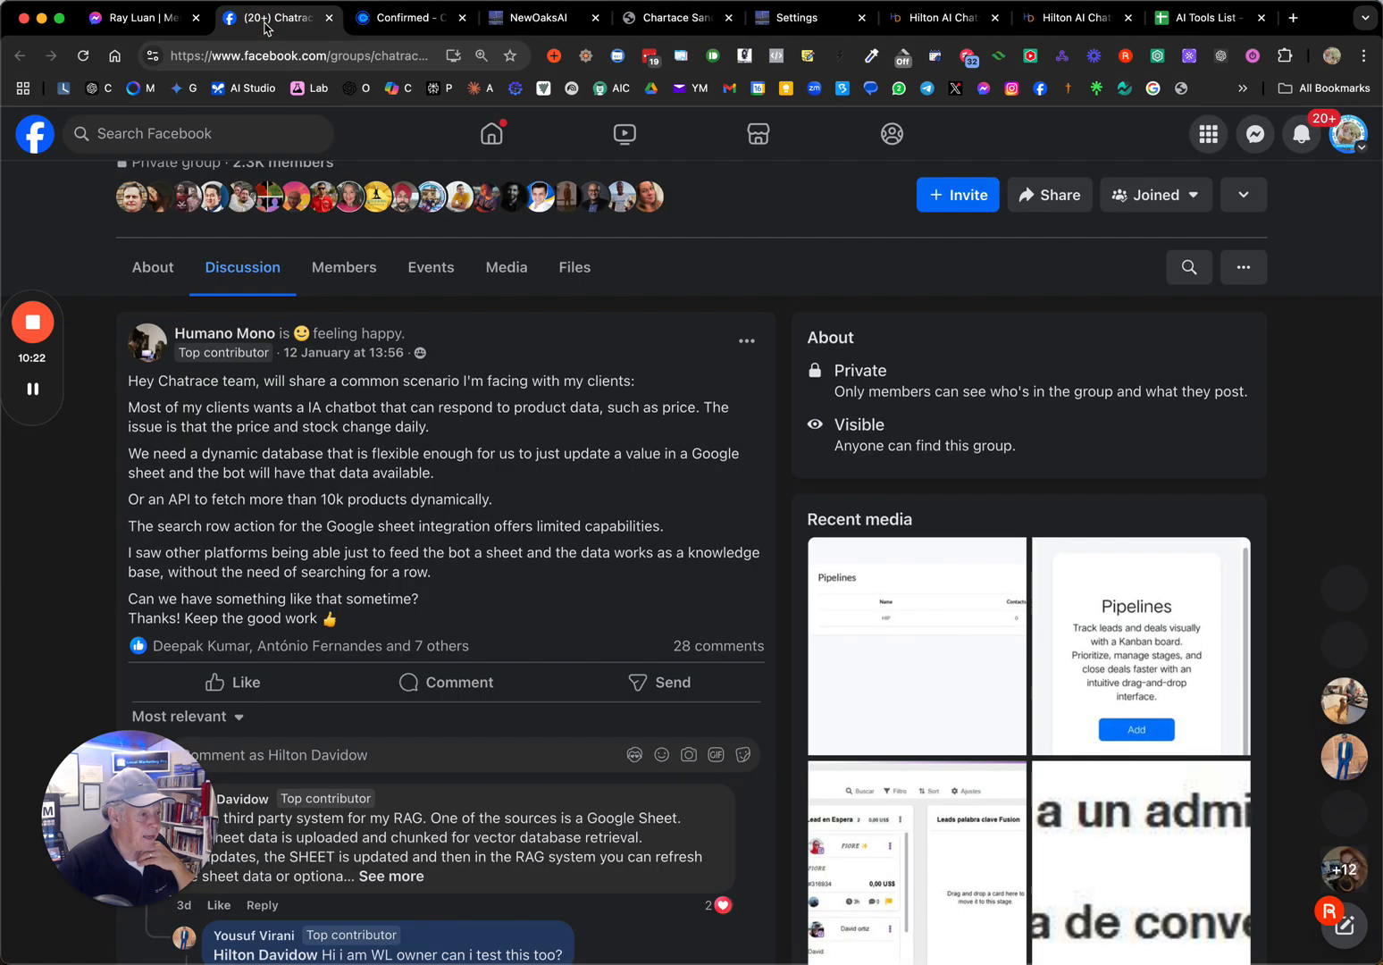
scroll(369, 481, "down", 5)
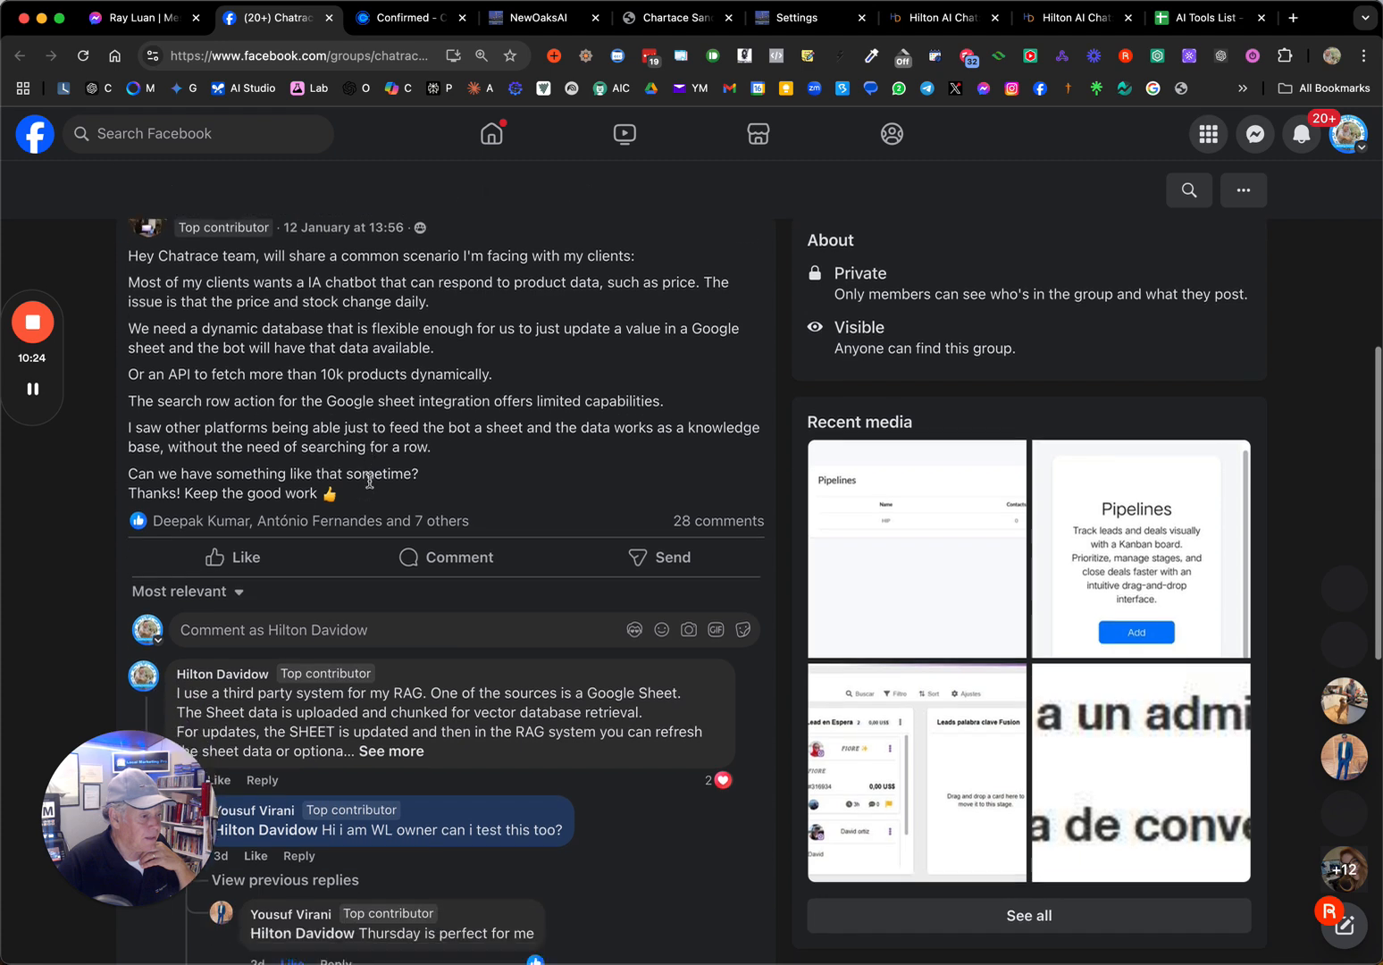
scroll(369, 481, "down", 1)
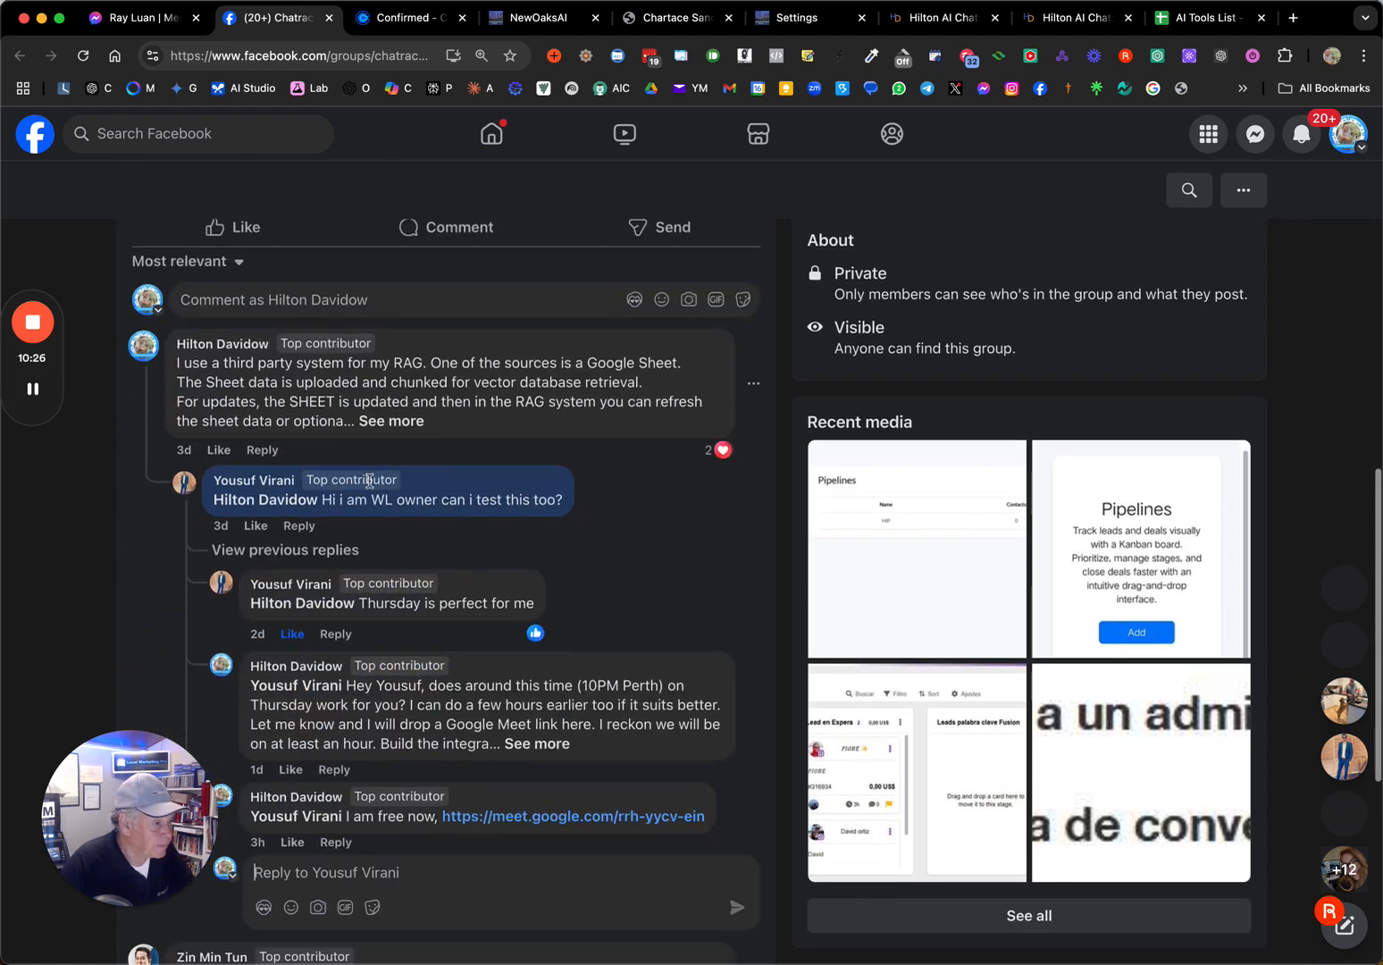
left_click(379, 421)
scroll(393, 485, "down", 1)
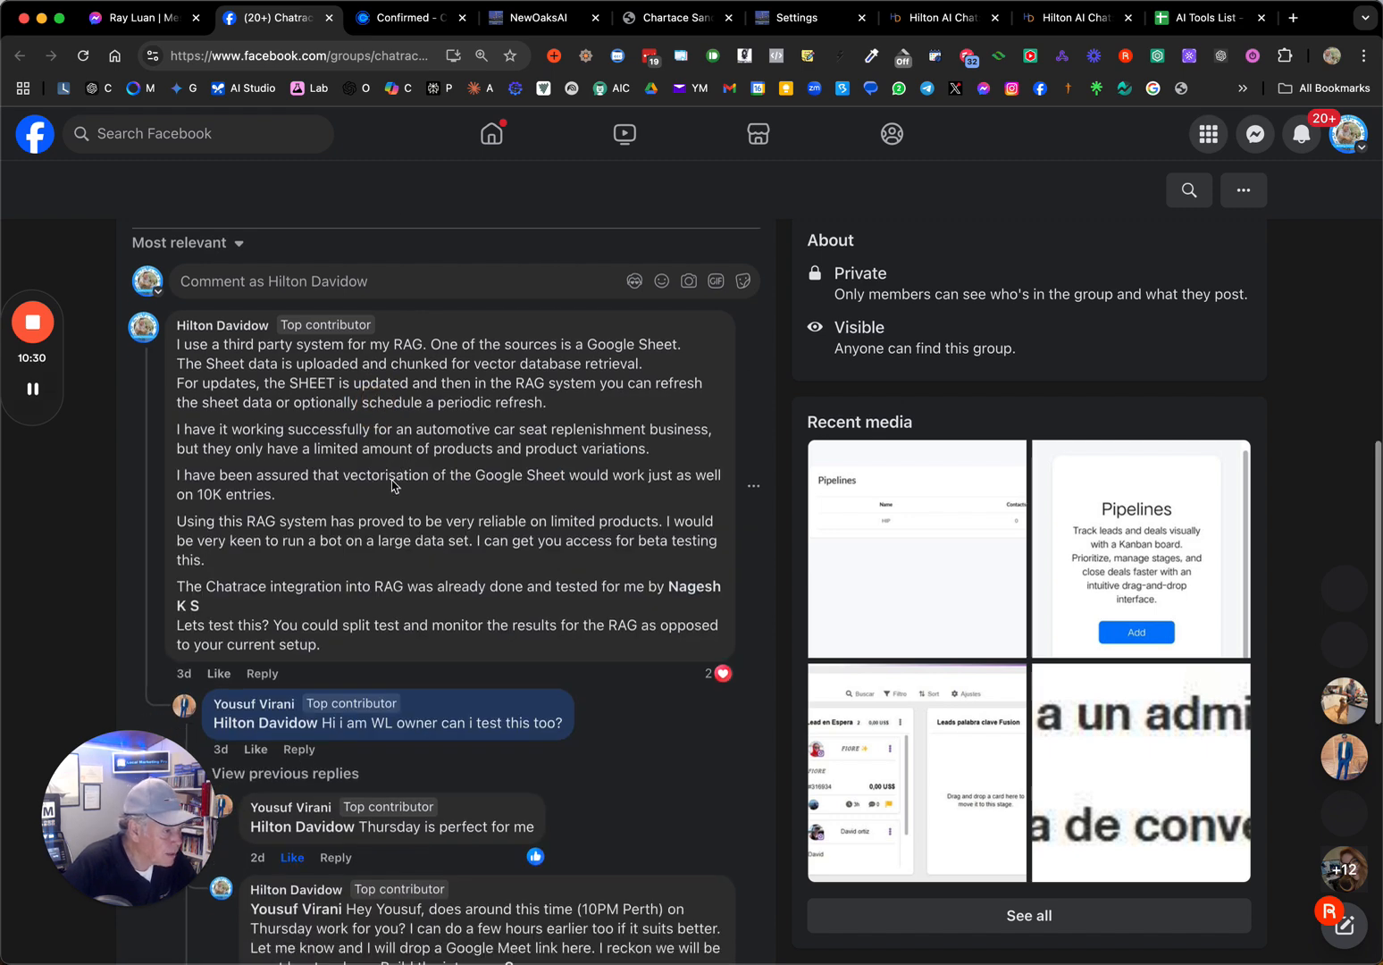
scroll(388, 547, "down", 1)
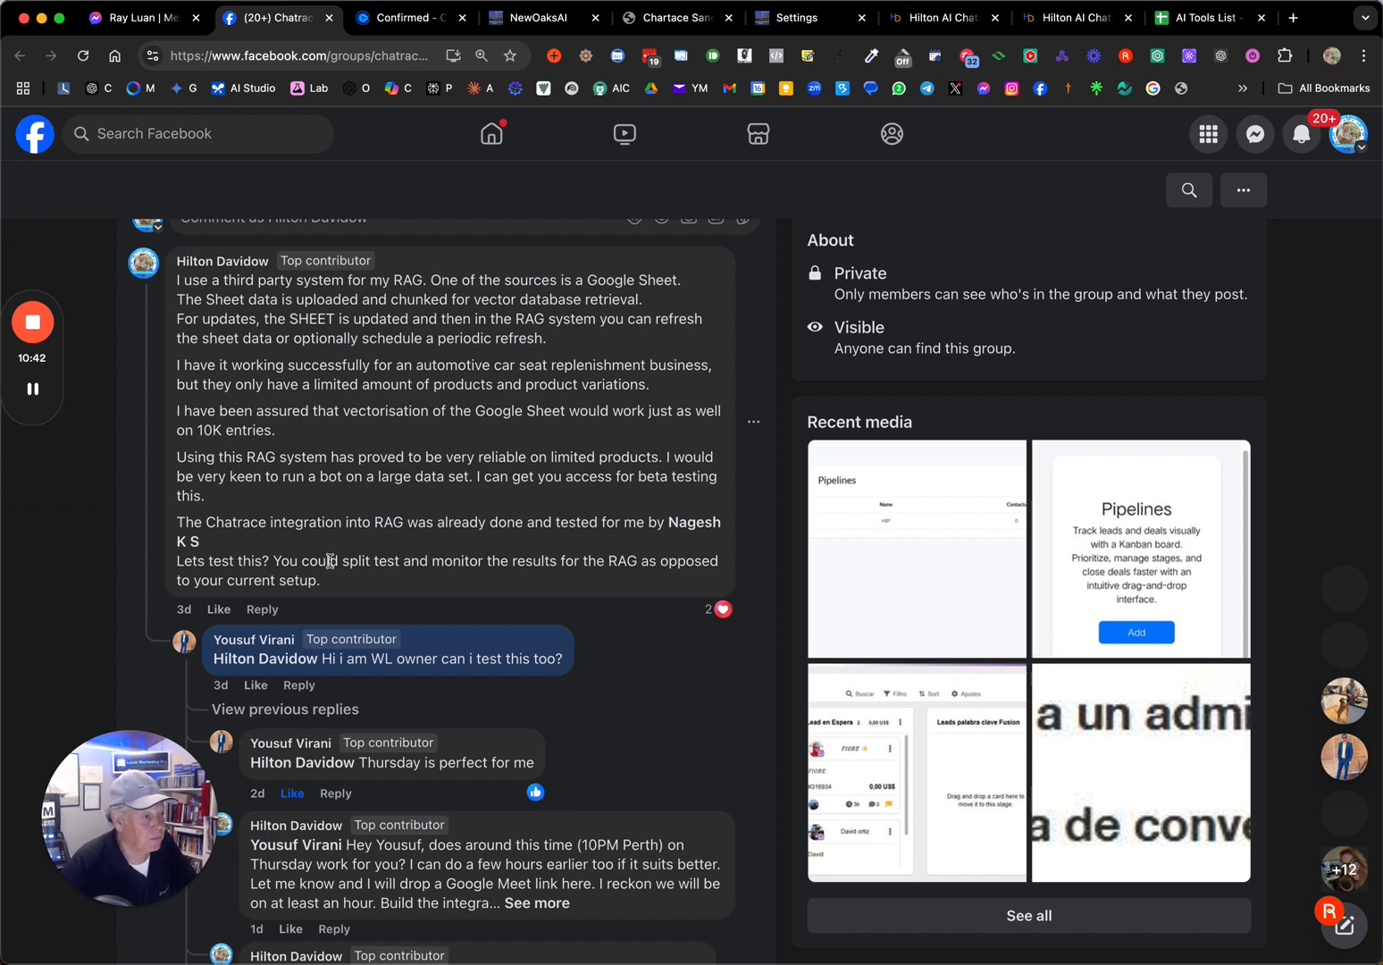
scroll(330, 560, "up", 1)
scroll(370, 572, "up", 3)
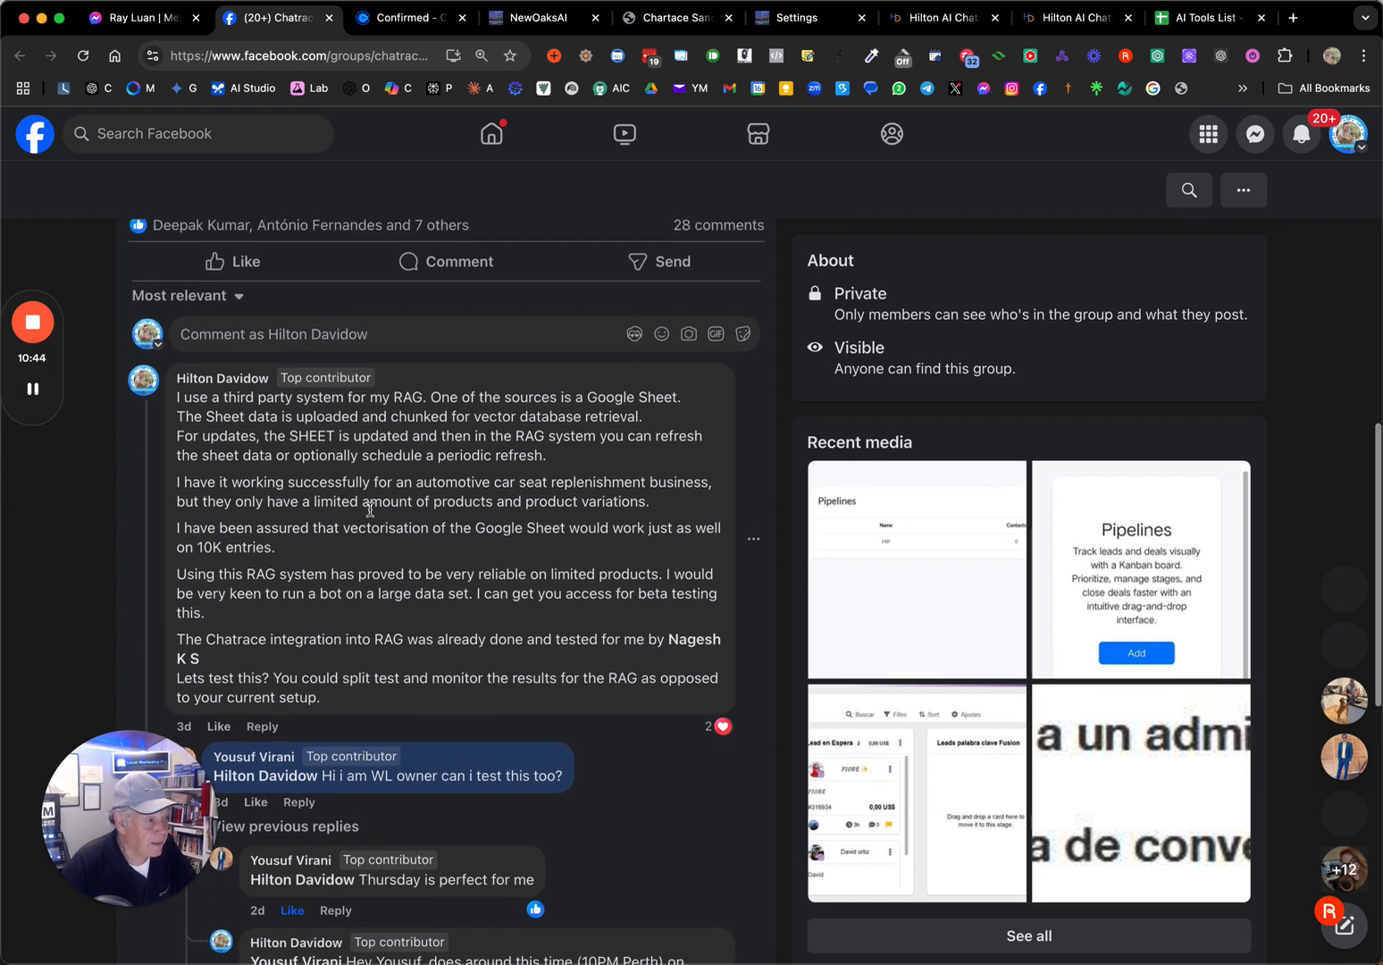
scroll(370, 509, "down", 3)
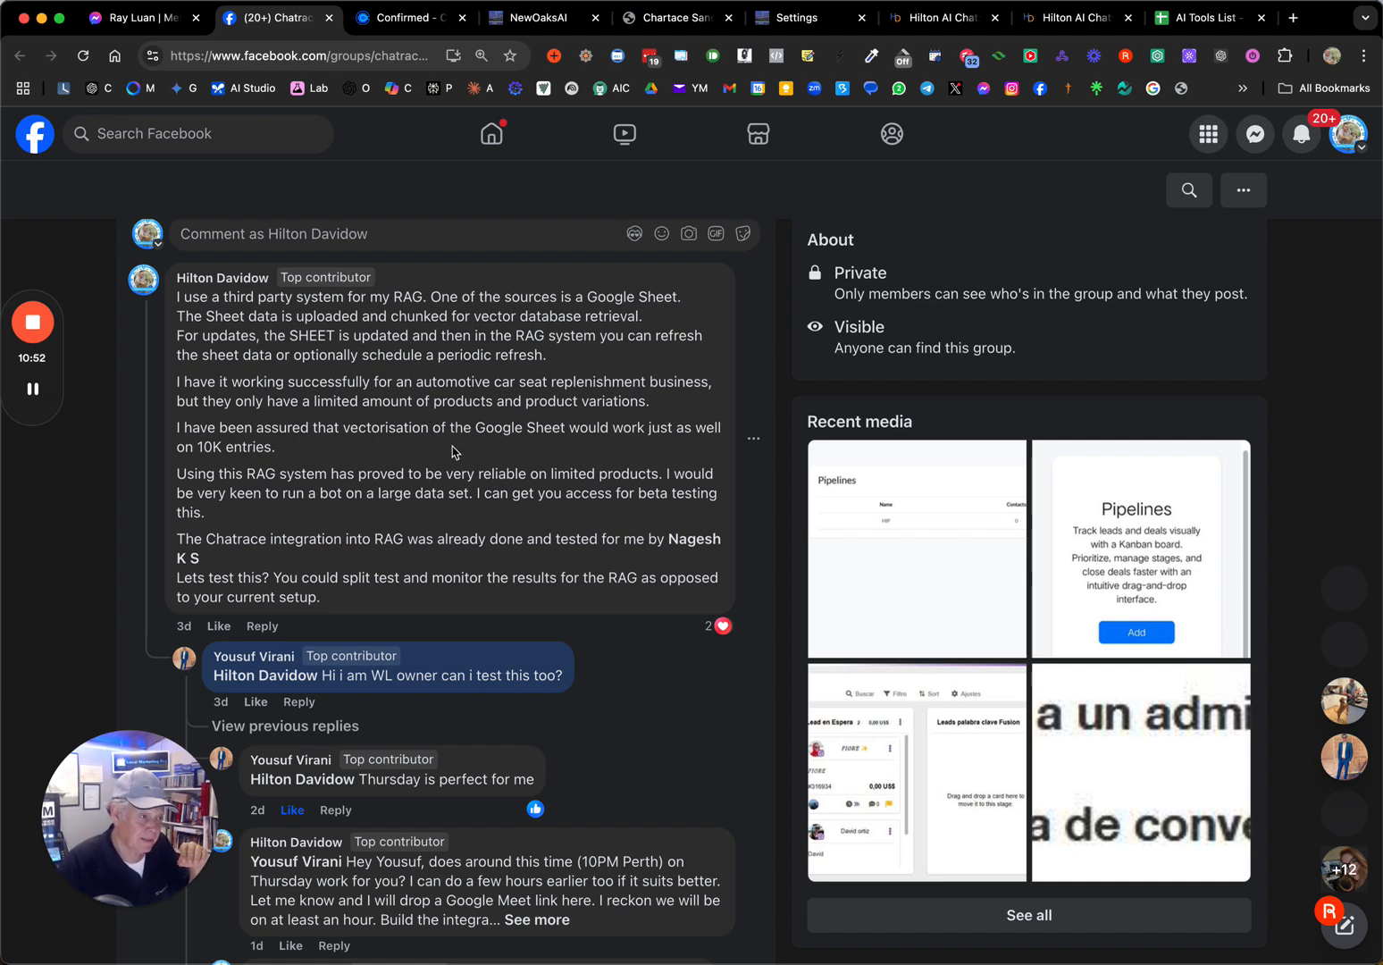
scroll(451, 464, "up", 2)
scroll(452, 466, "down", 2)
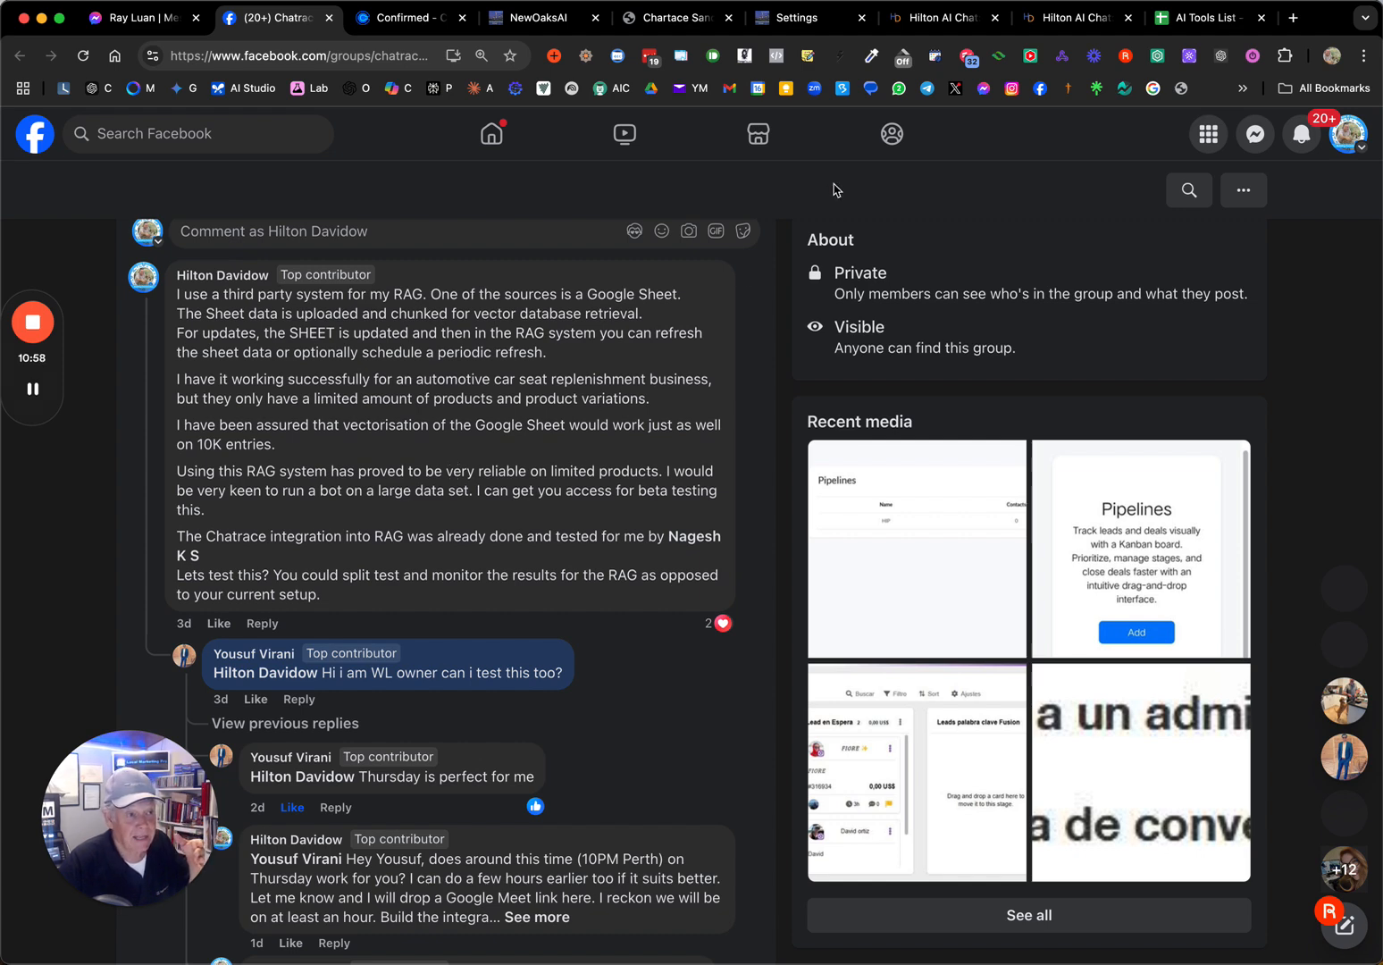
Switch back to the Hilton AI site and look over its home page
left_click(938, 20)
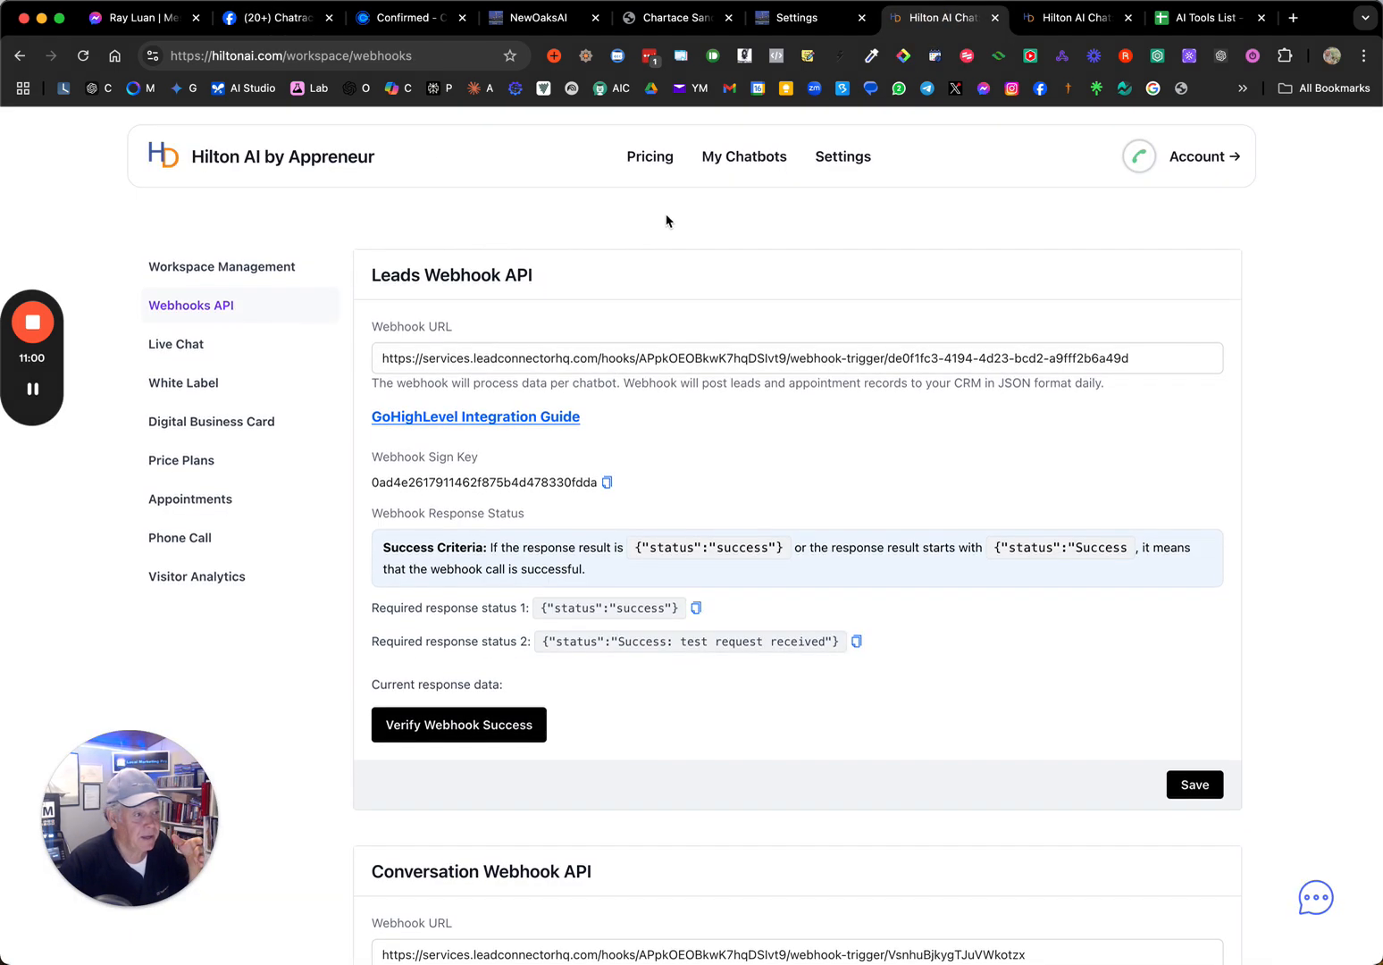
left_click(252, 159)
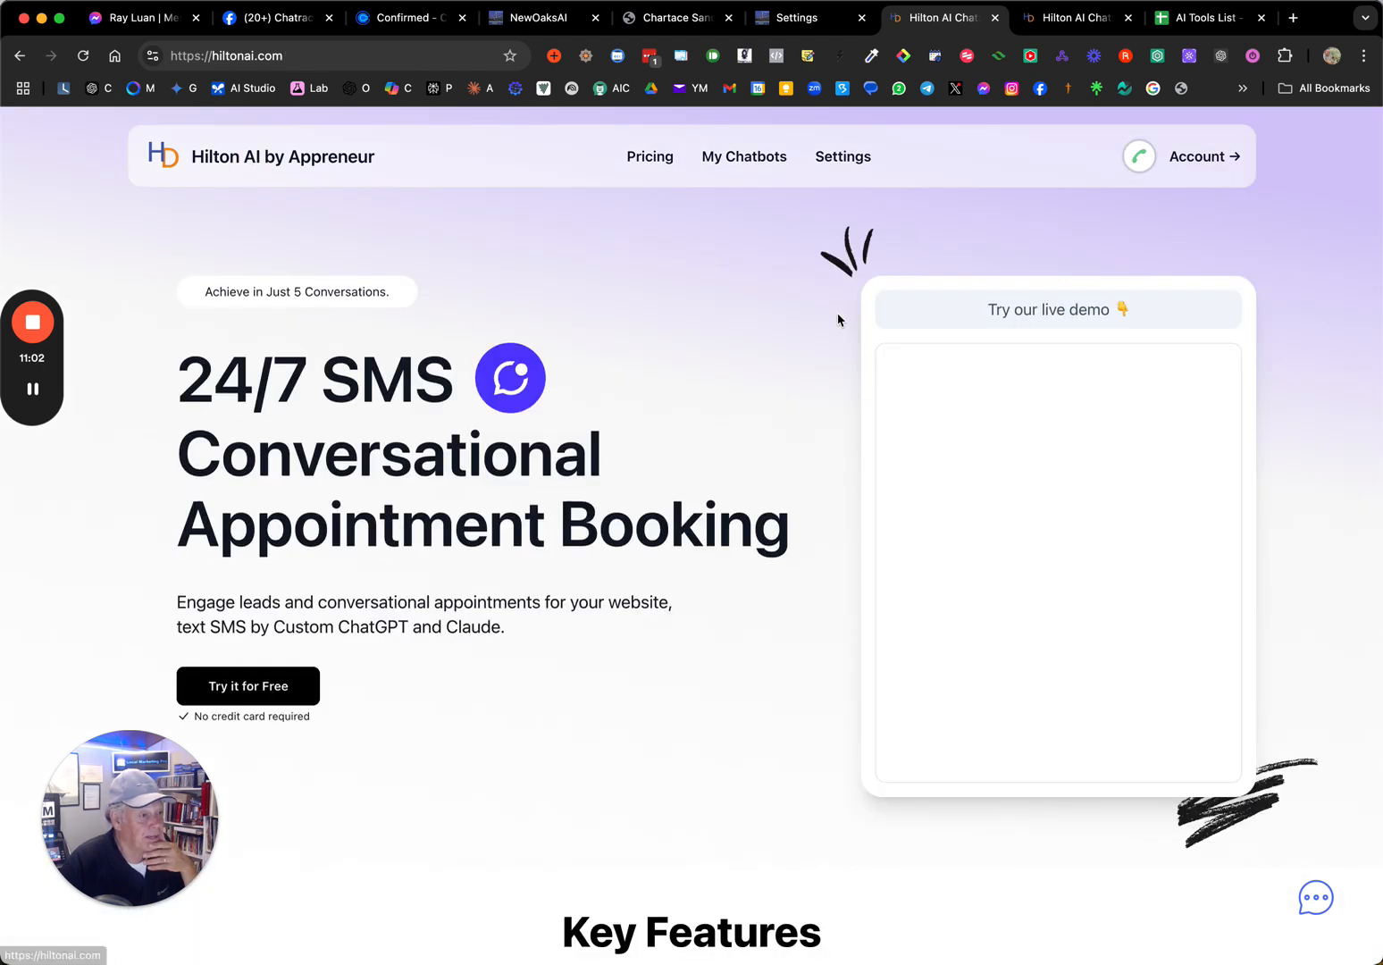
scroll(666, 487, "down", 5)
scroll(673, 476, "up", 5)
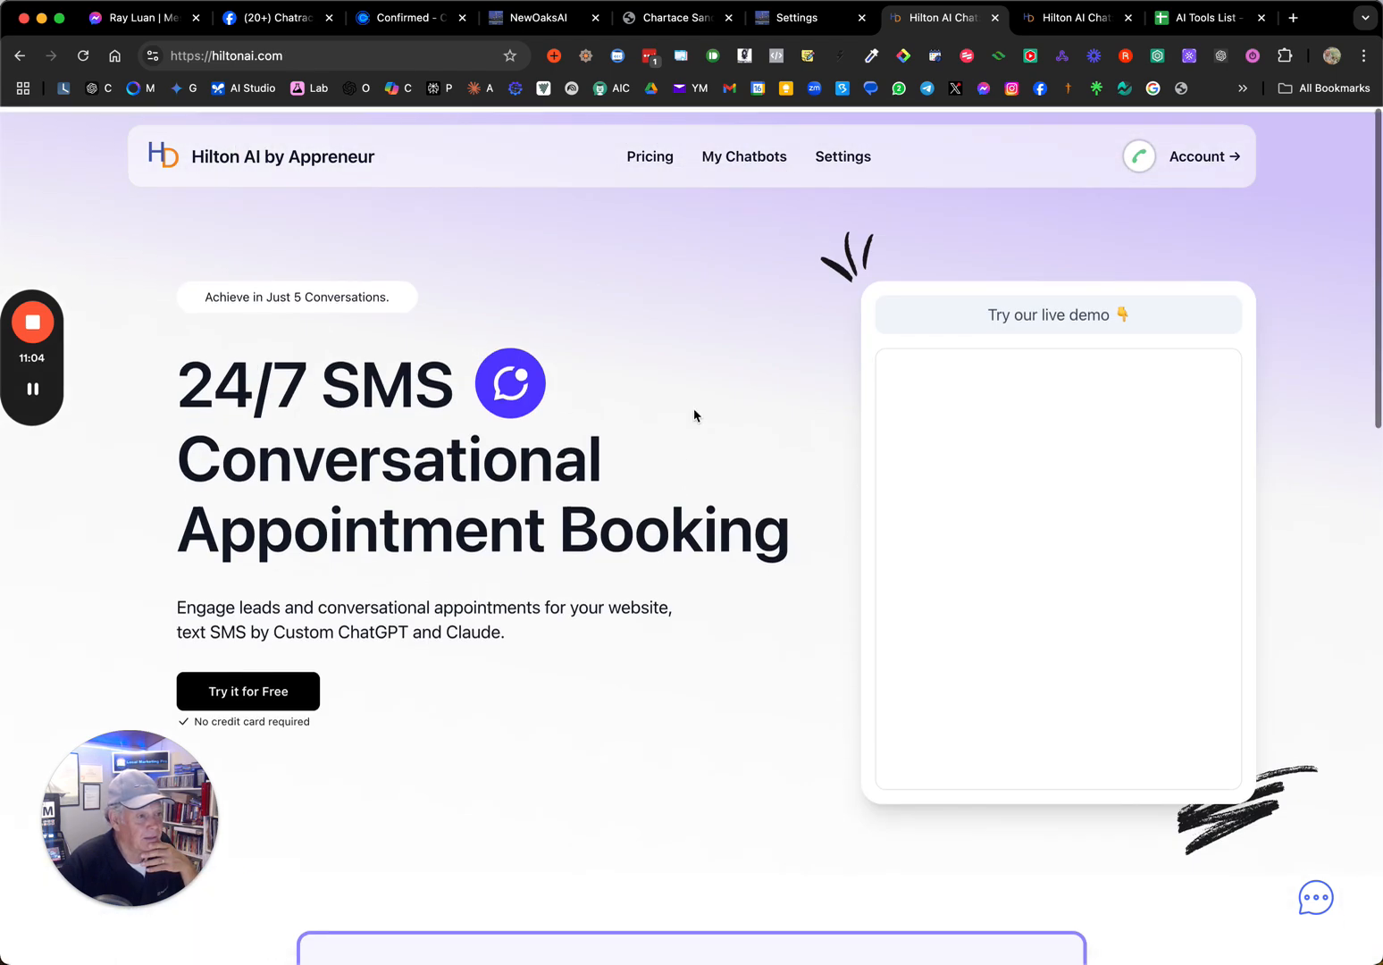
Open Hilton AI's pricing plans and compare their full feature lists, including Webhook/API Integration in the Professional plan
left_click(651, 156)
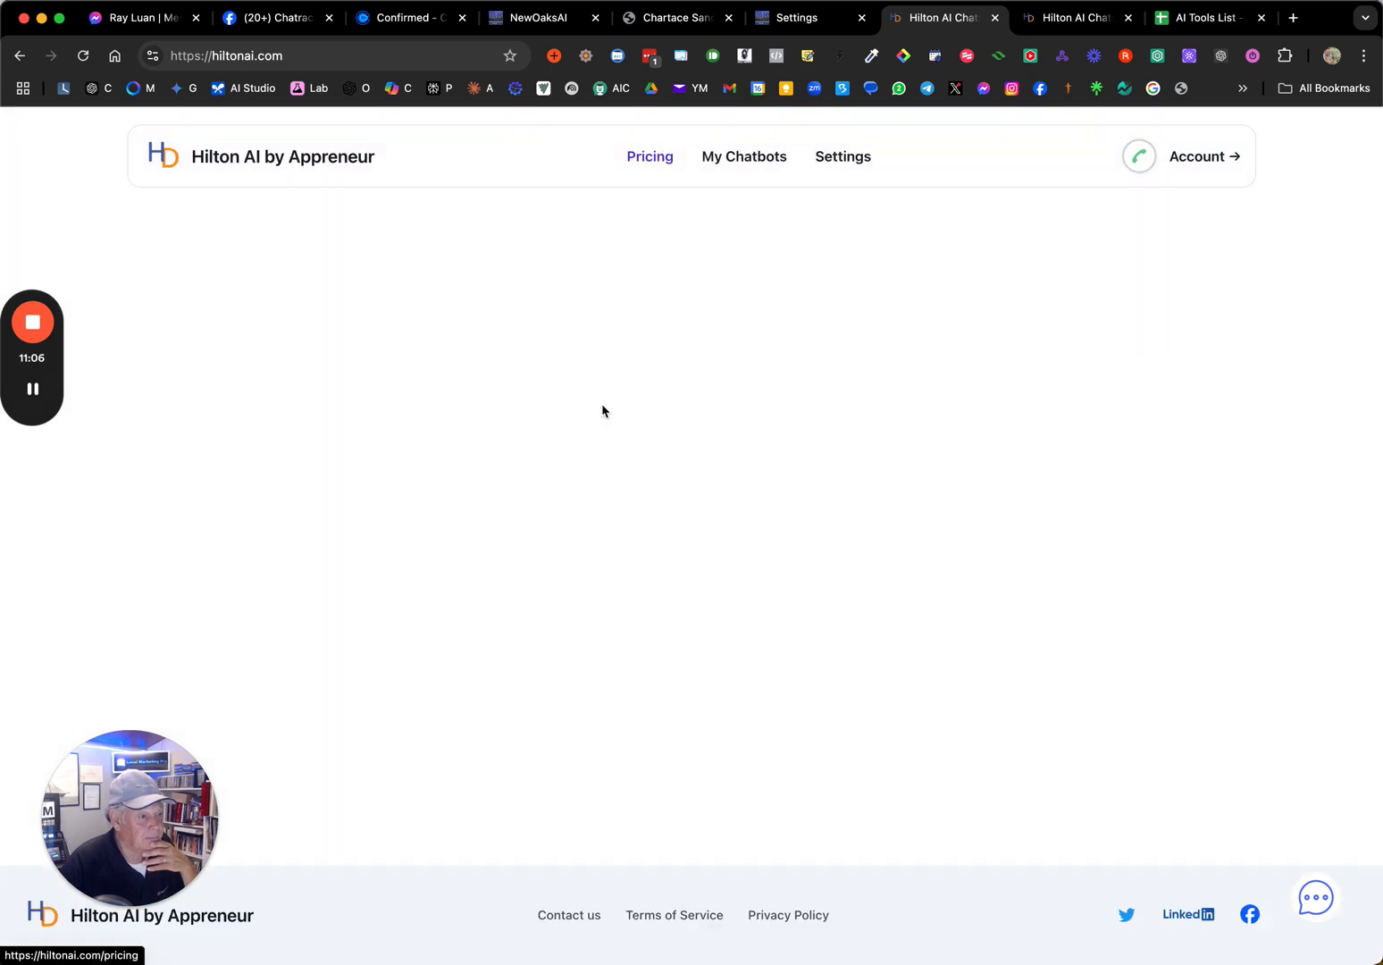
scroll(614, 459, "down", 3)
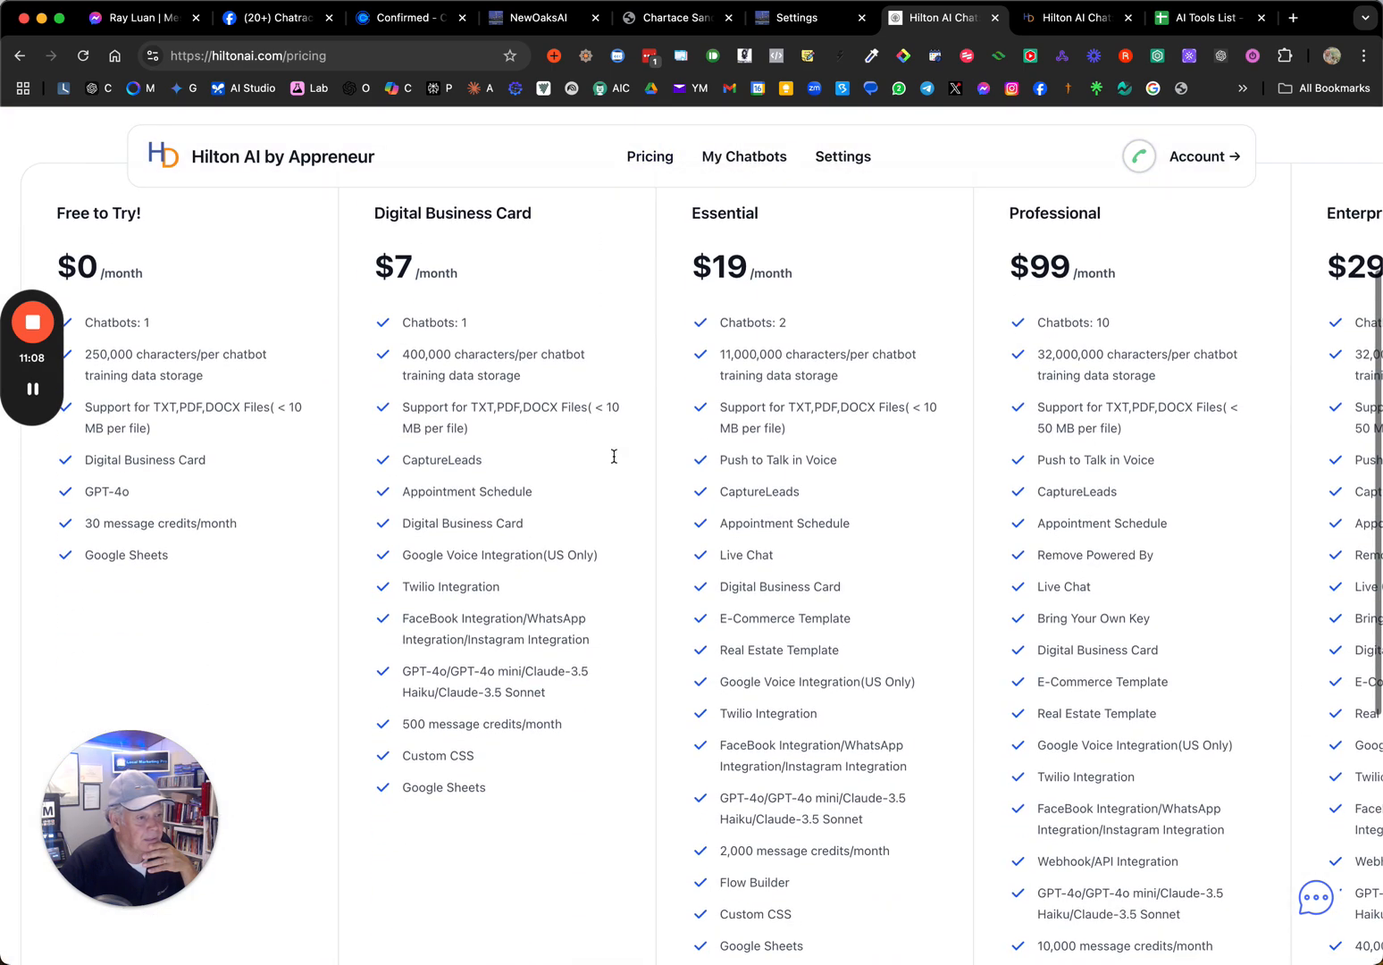
scroll(1107, 323, "down", 3)
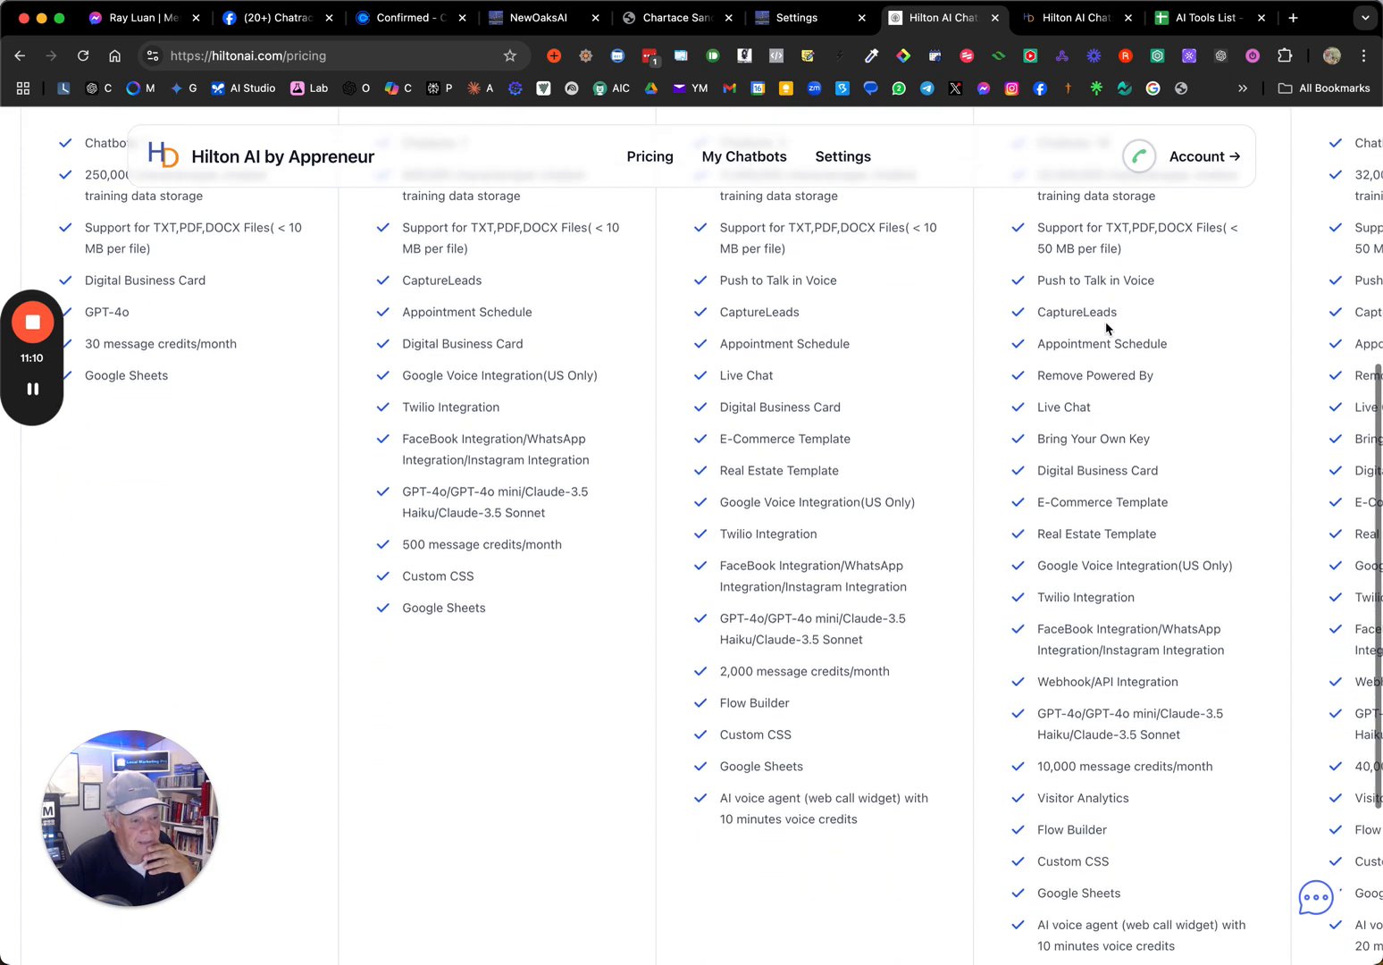
scroll(1106, 324, "down", 2)
scroll(1118, 401, "up", 2)
scroll(1118, 401, "up", 3)
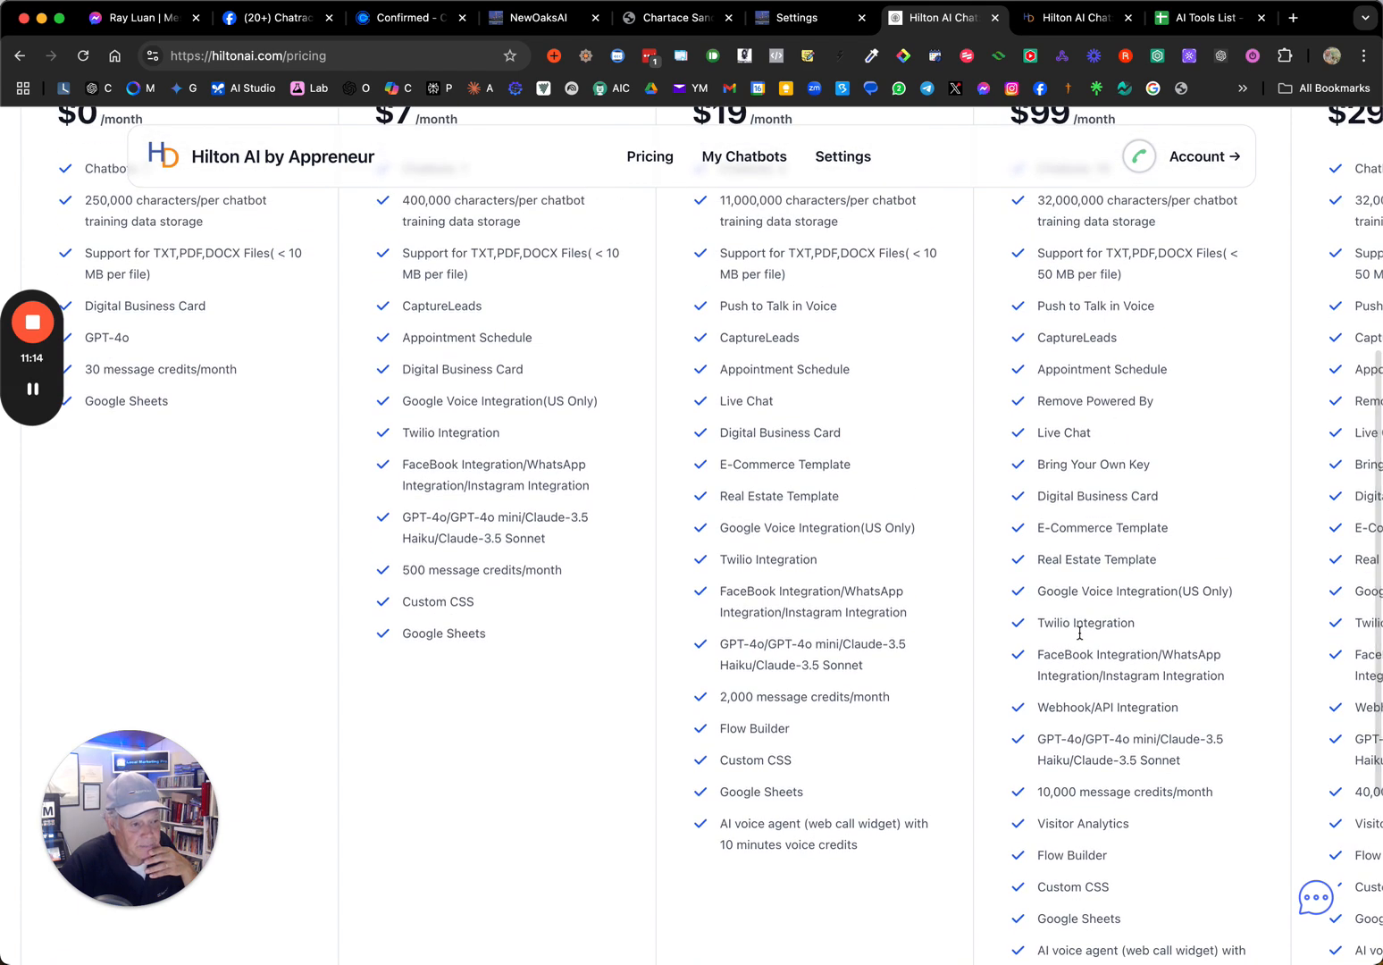
scroll(1084, 647, "up", 1)
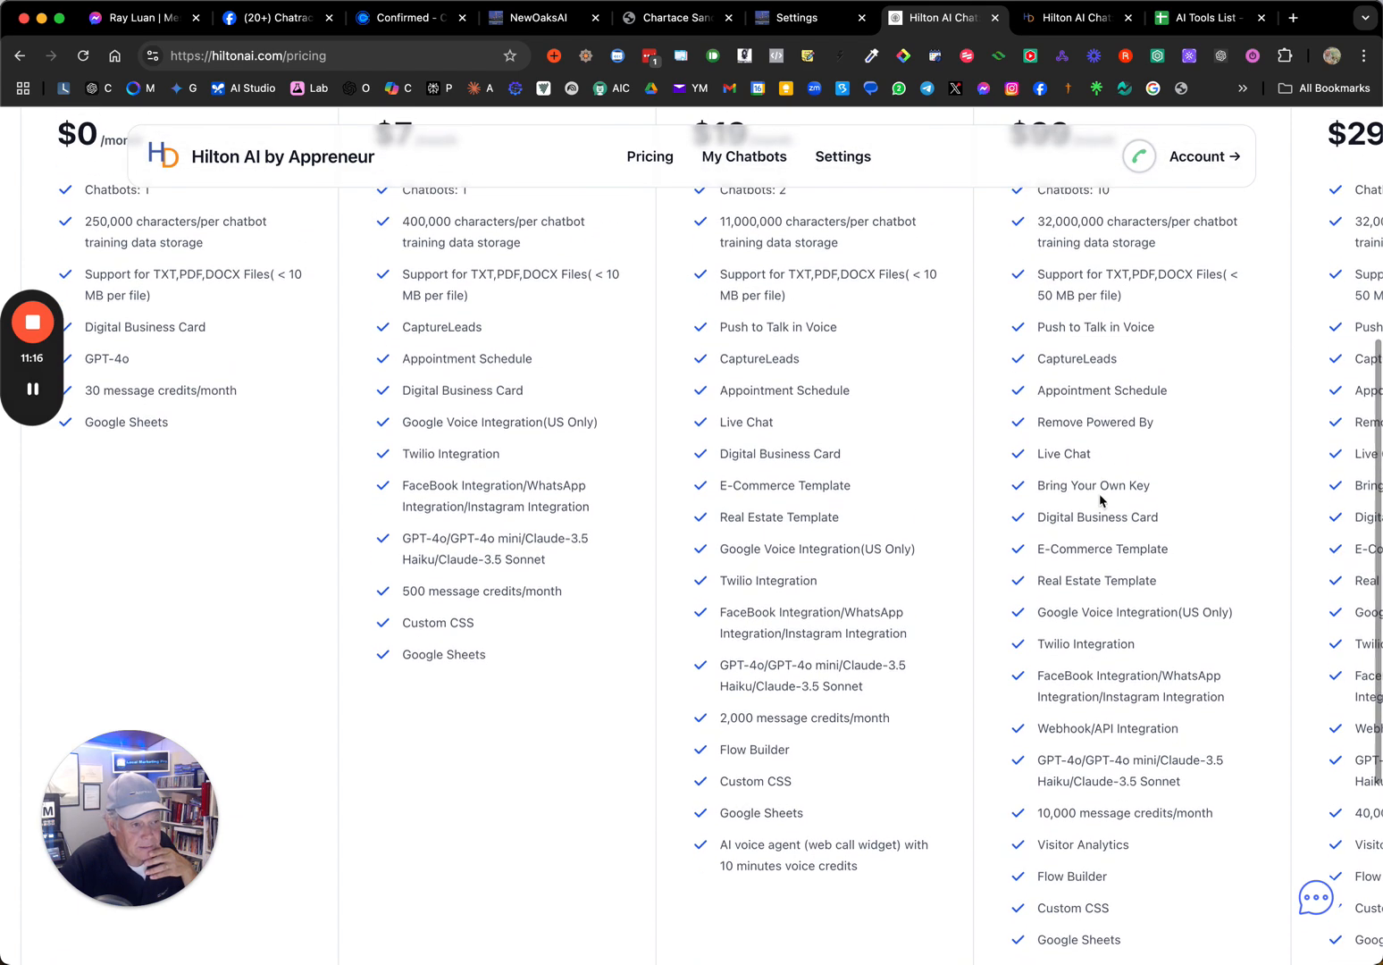
scroll(1101, 499, "down", 3)
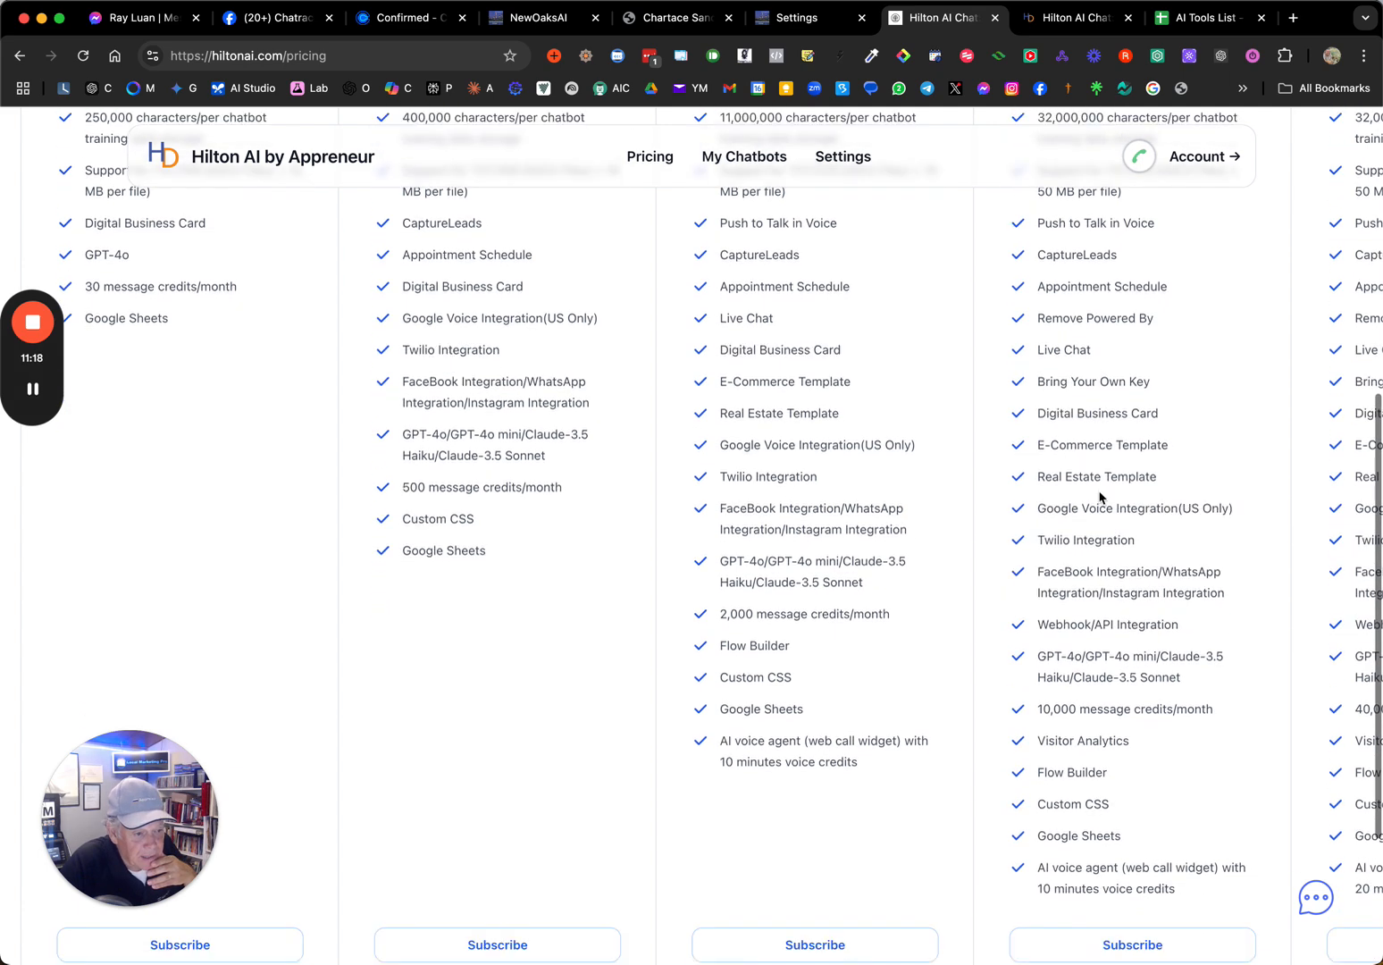
scroll(1101, 496, "up", 2)
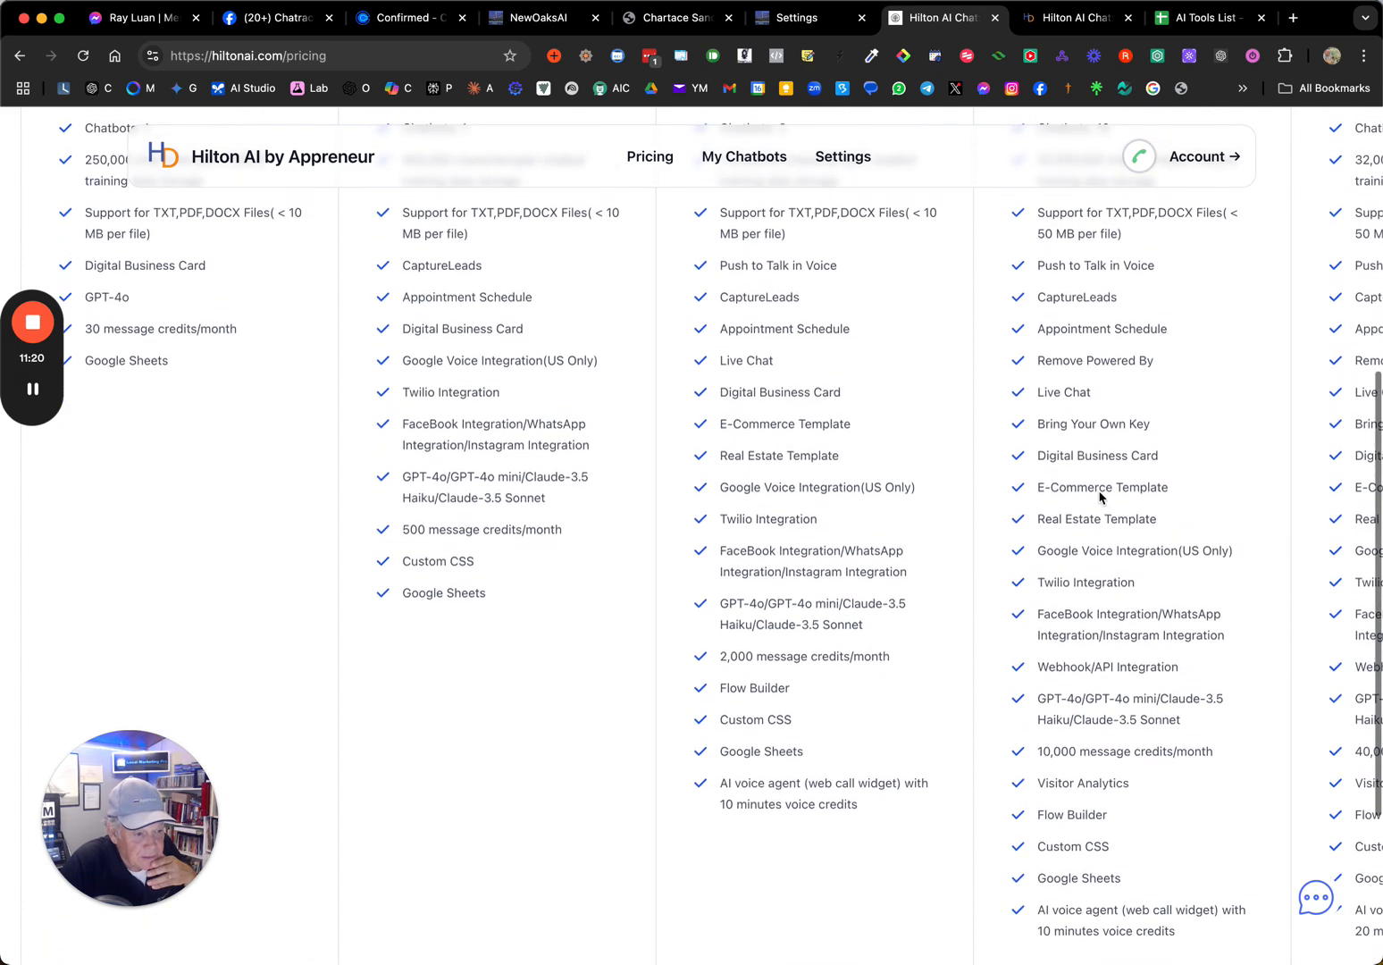
scroll(1084, 497, "up", 4)
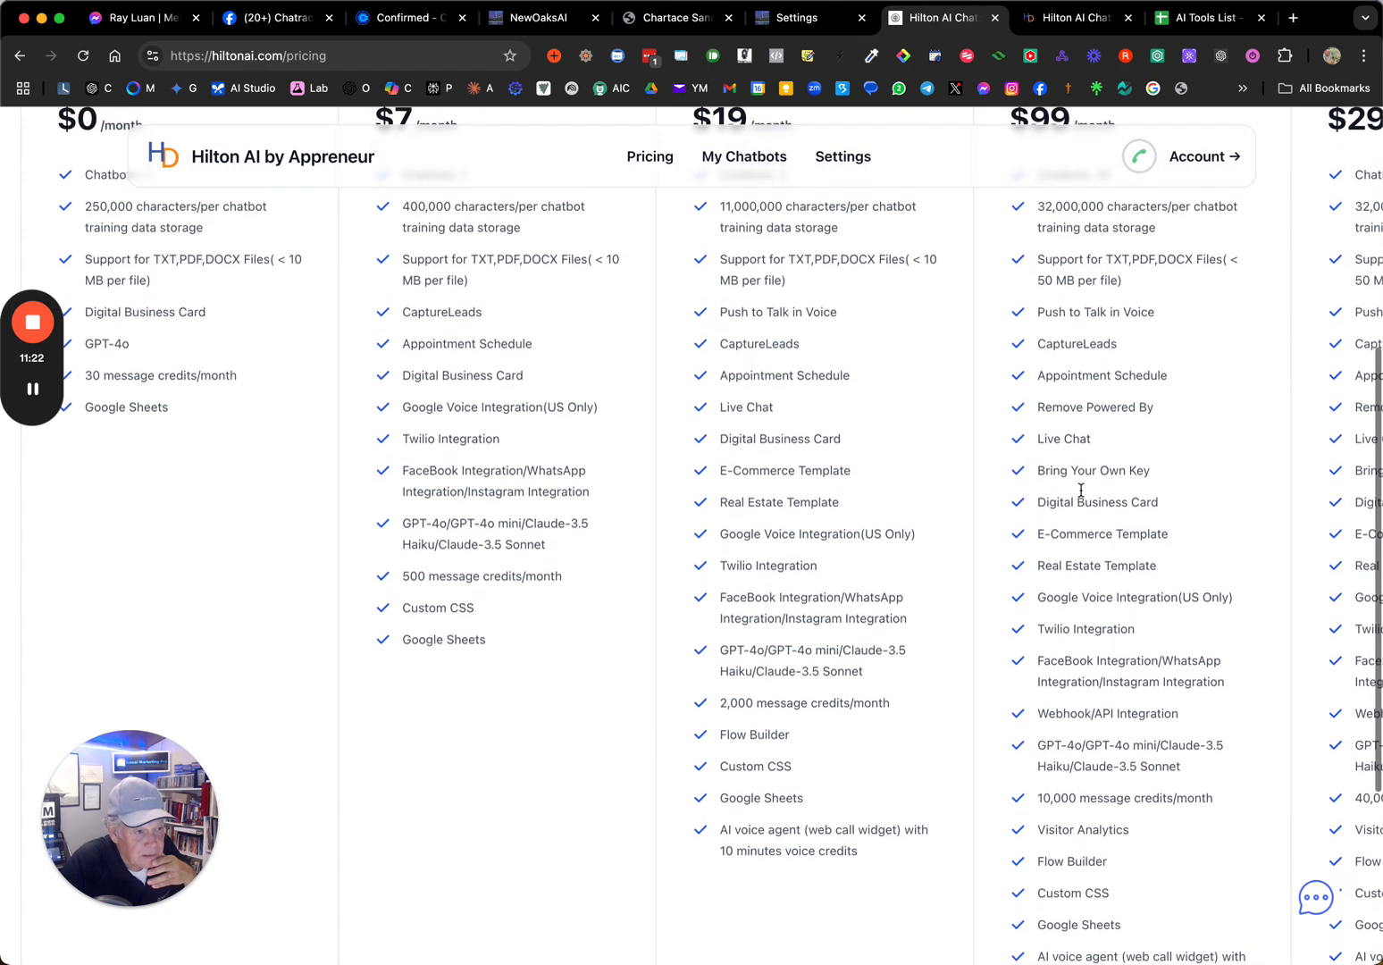
scroll(1081, 489, "down", 6)
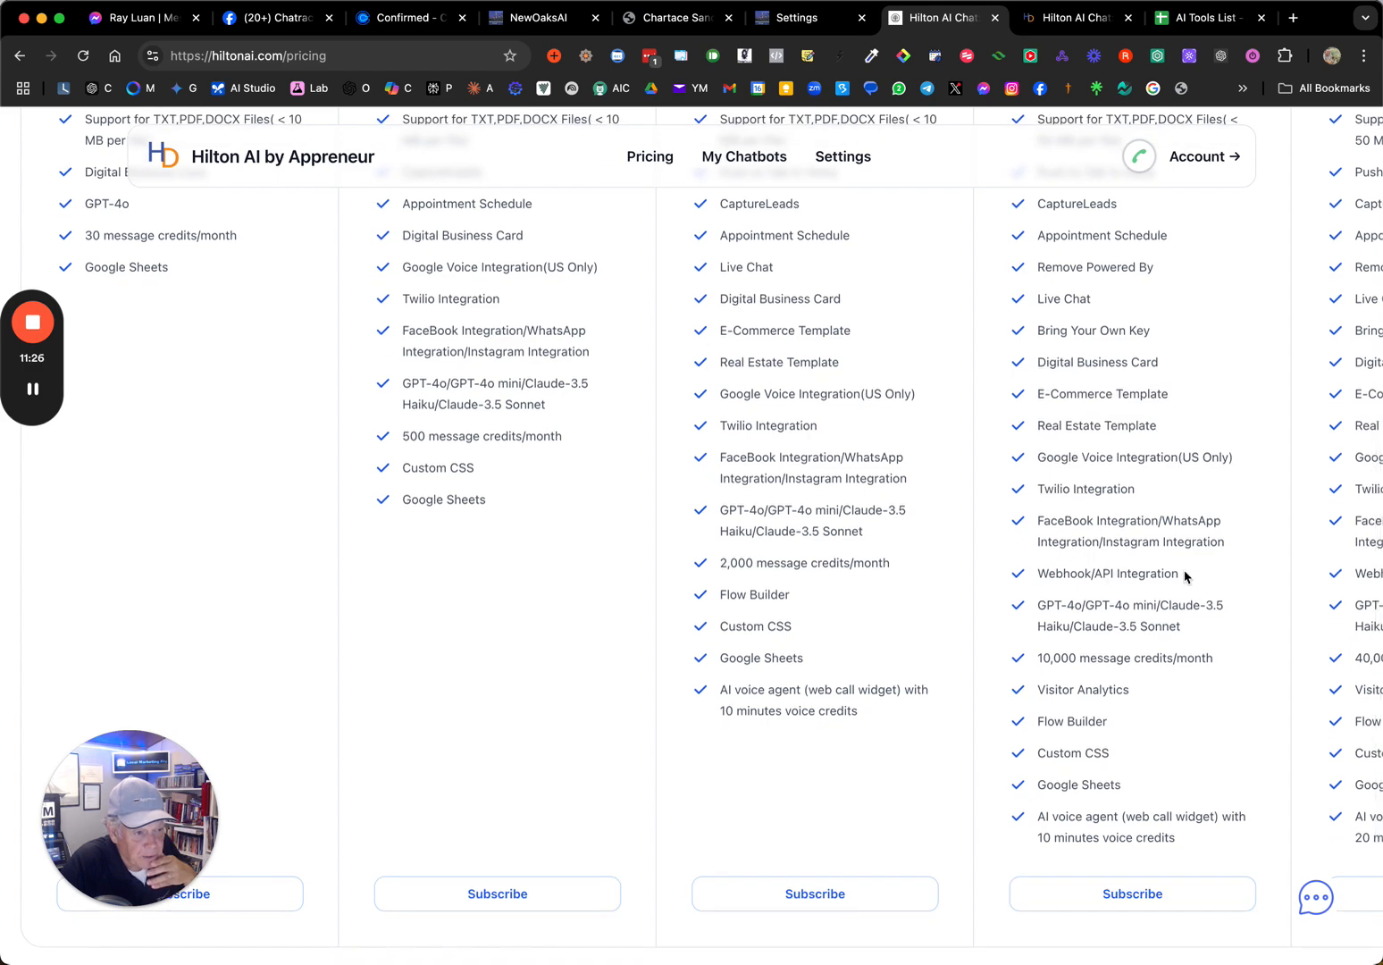
scroll(1096, 469, "up", 2)
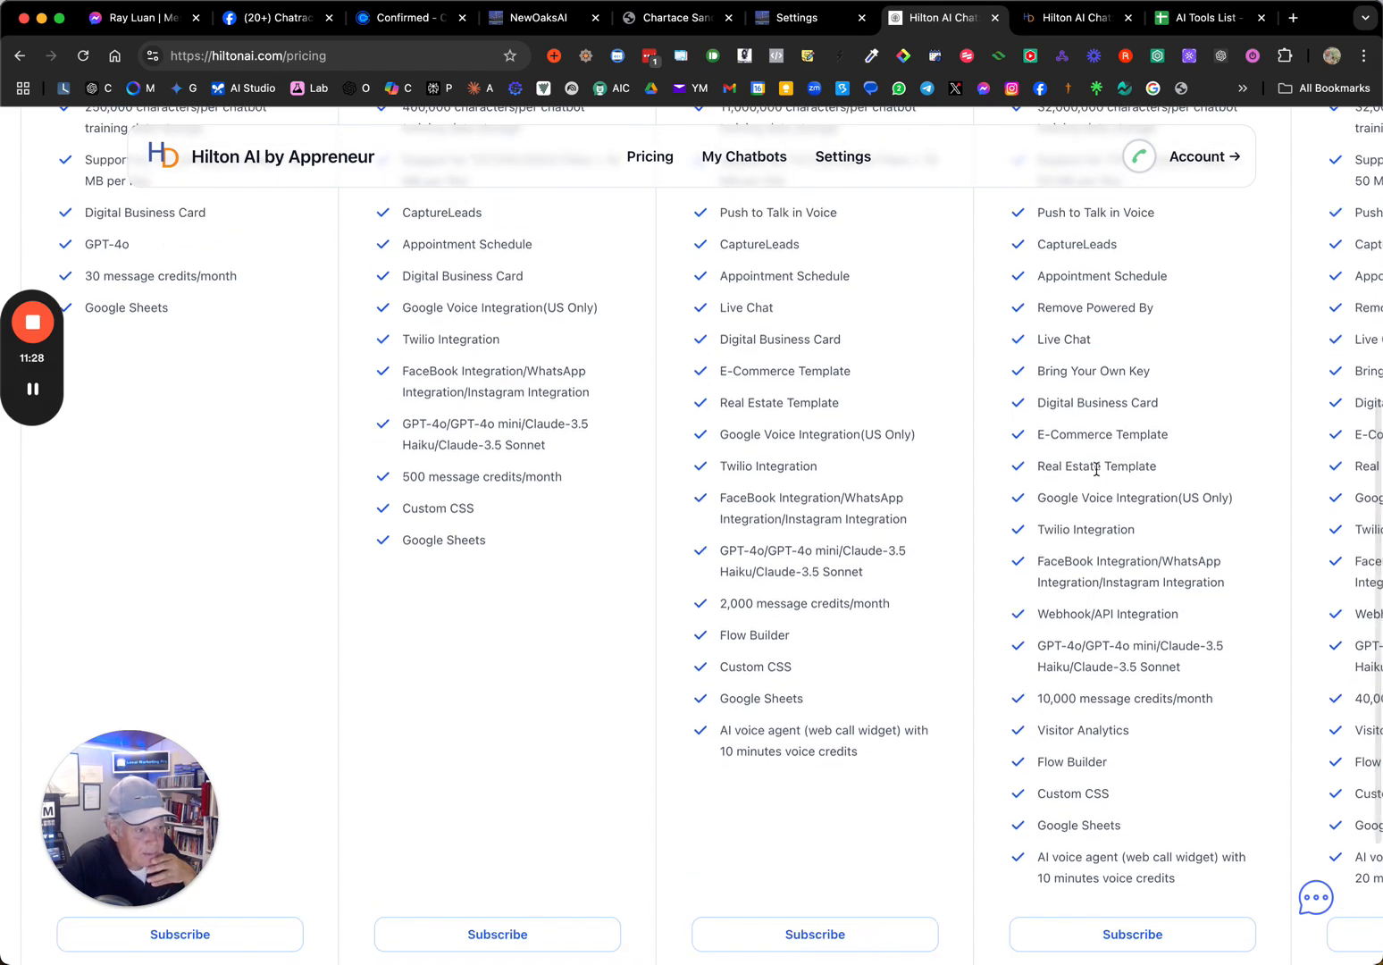
scroll(1096, 470, "up", 5)
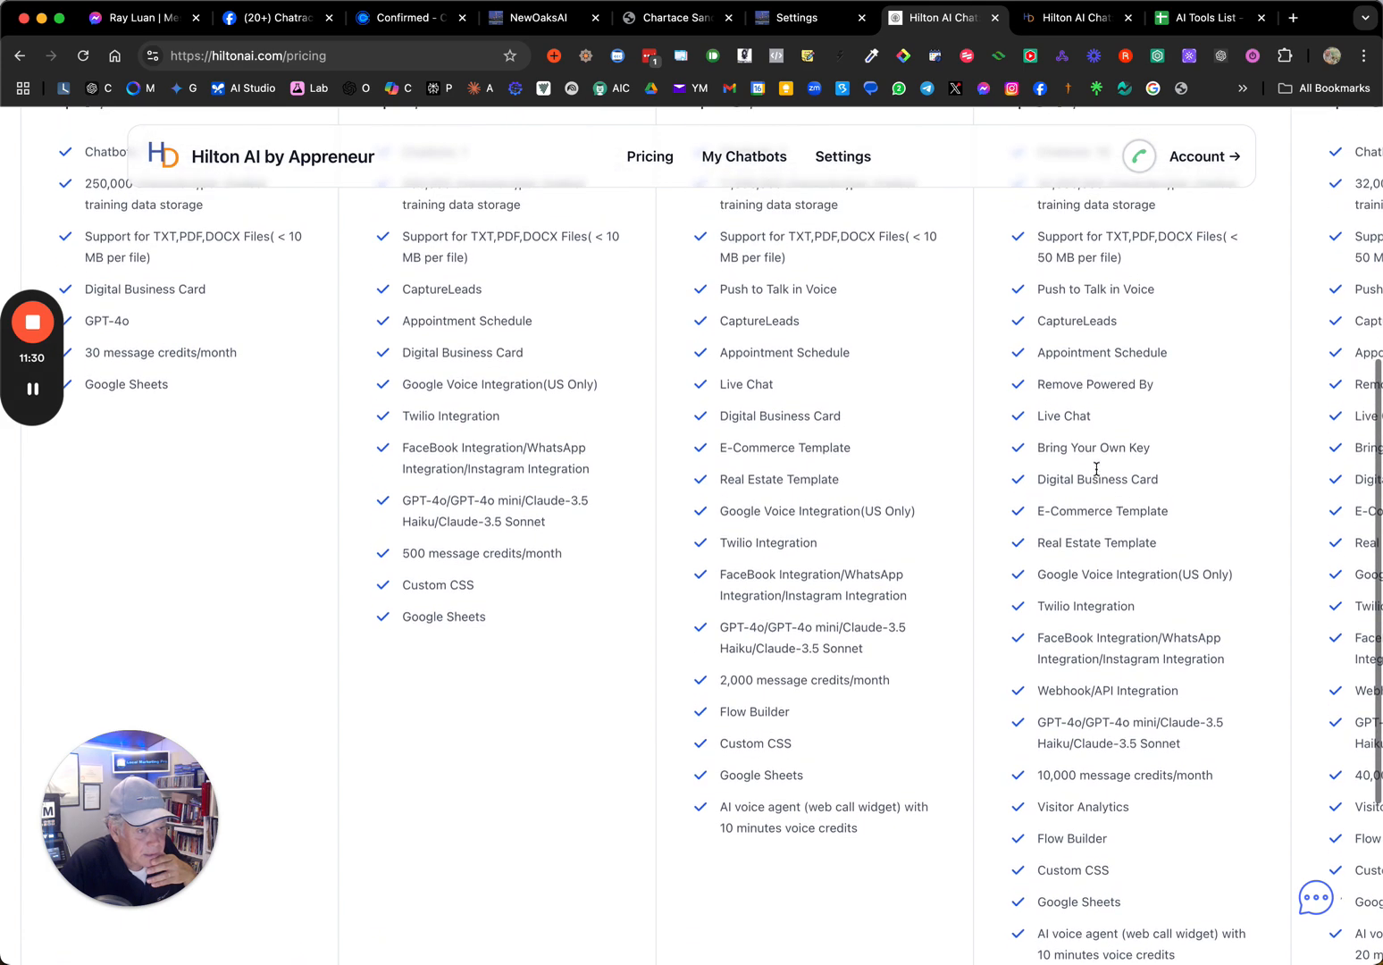
Review the monthly prices, chatbot allowances and training data storage of the Hilton AI plans, especially the Professional plan
scroll(1098, 474, "up", 2)
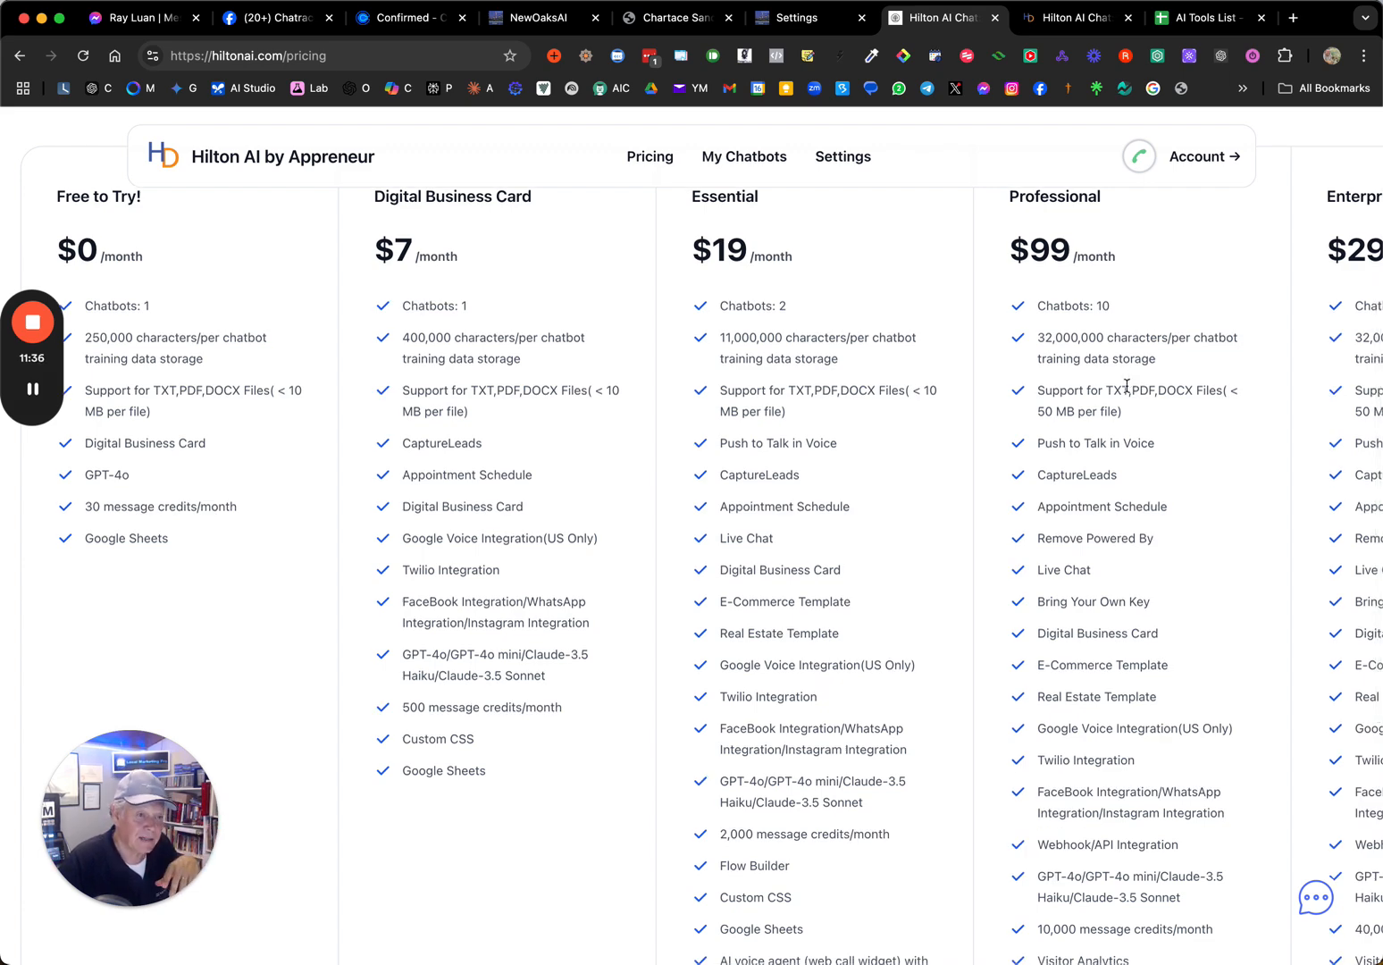
scroll(1126, 387, "down", 1)
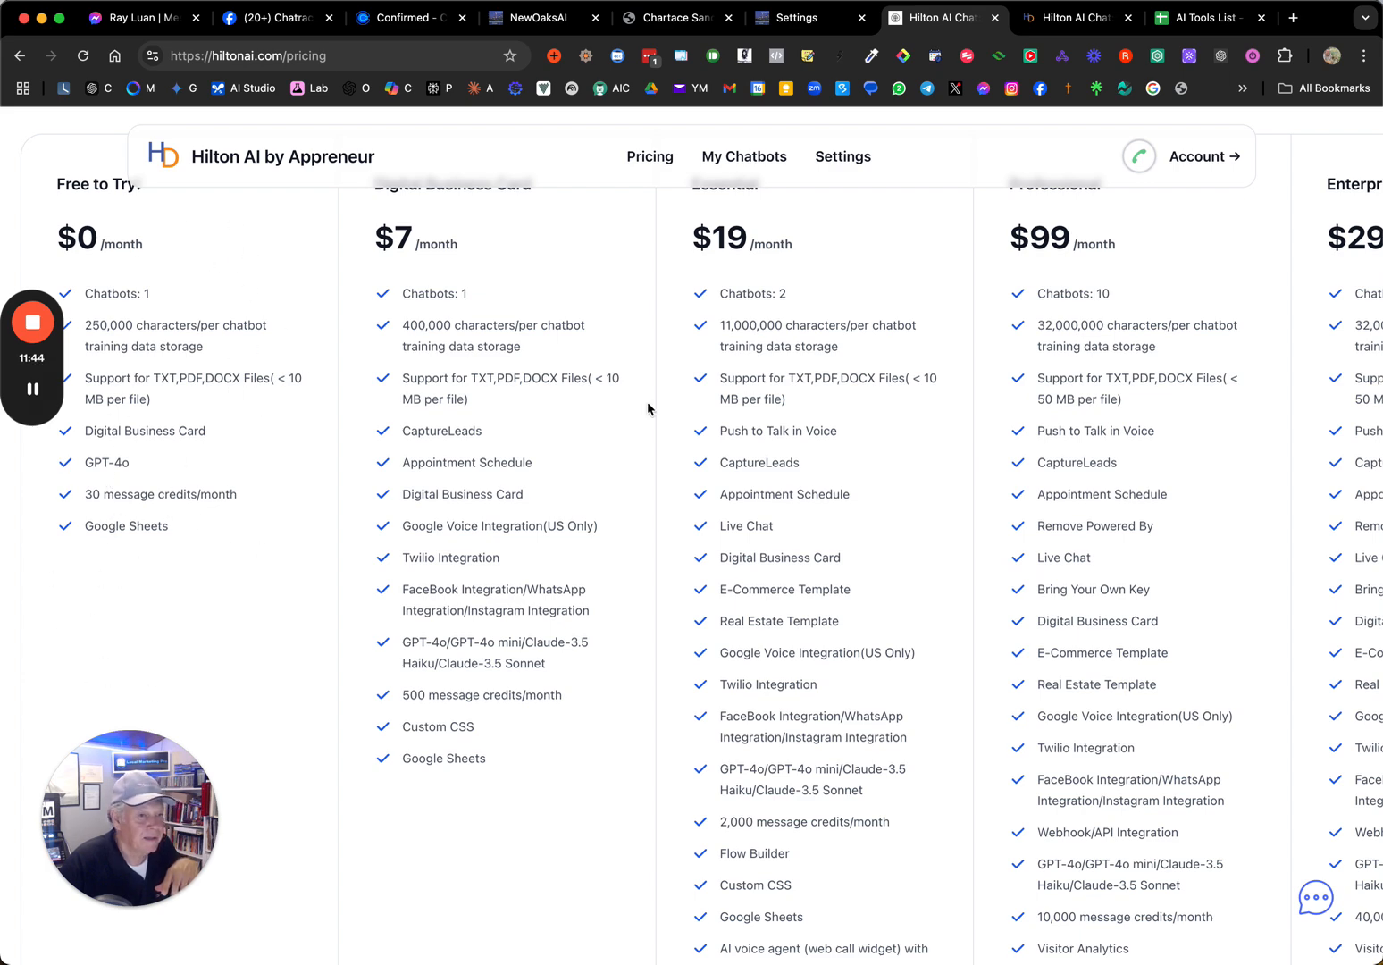
scroll(1092, 317, "up", 2)
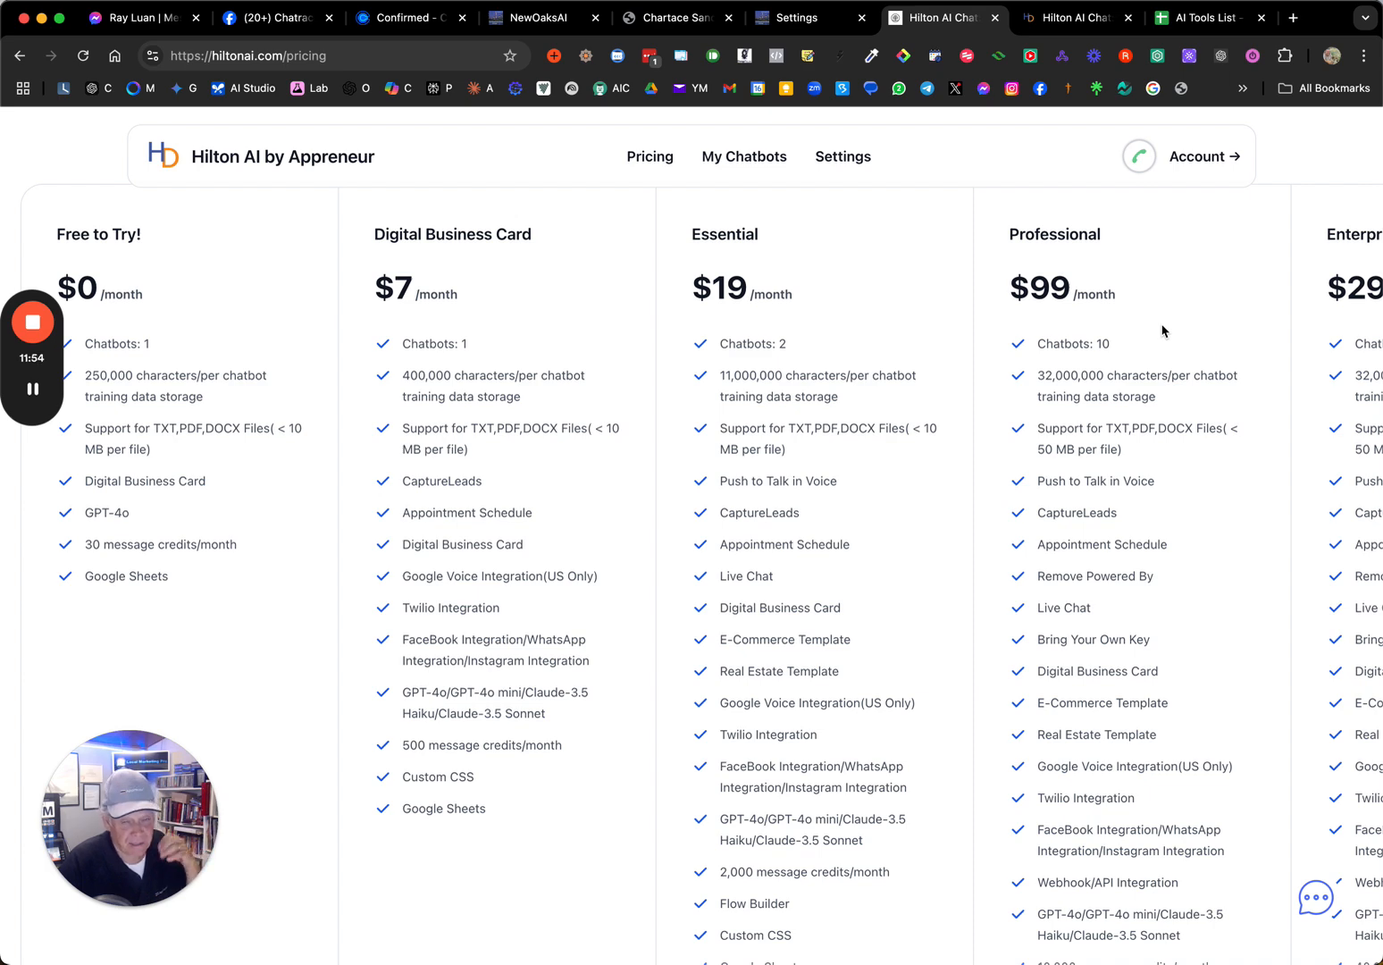
scroll(1162, 331, "down", 1)
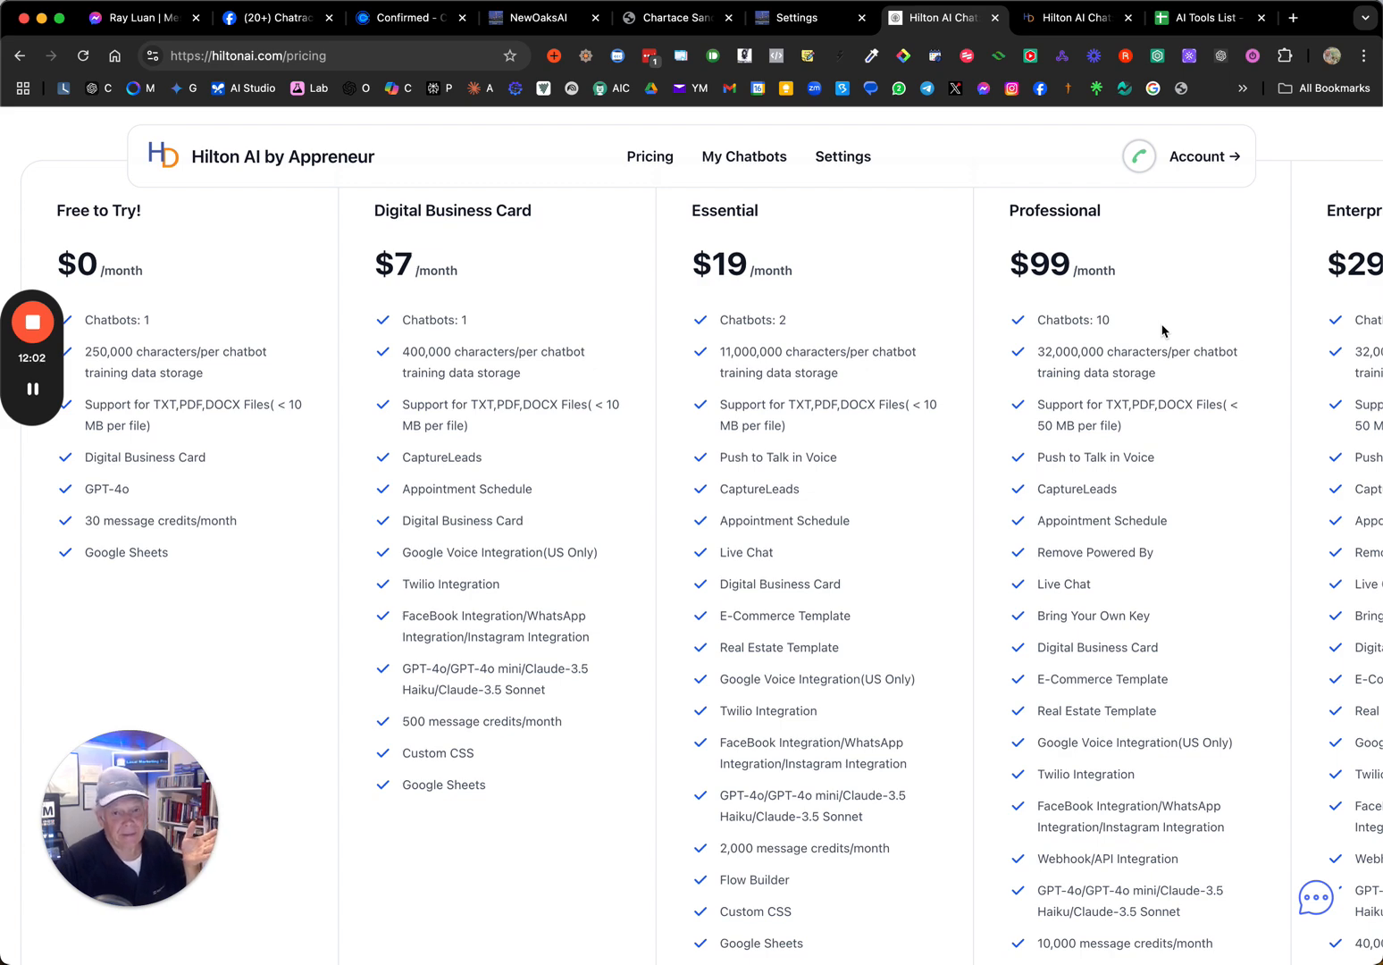
scroll(1163, 330, "down", 2)
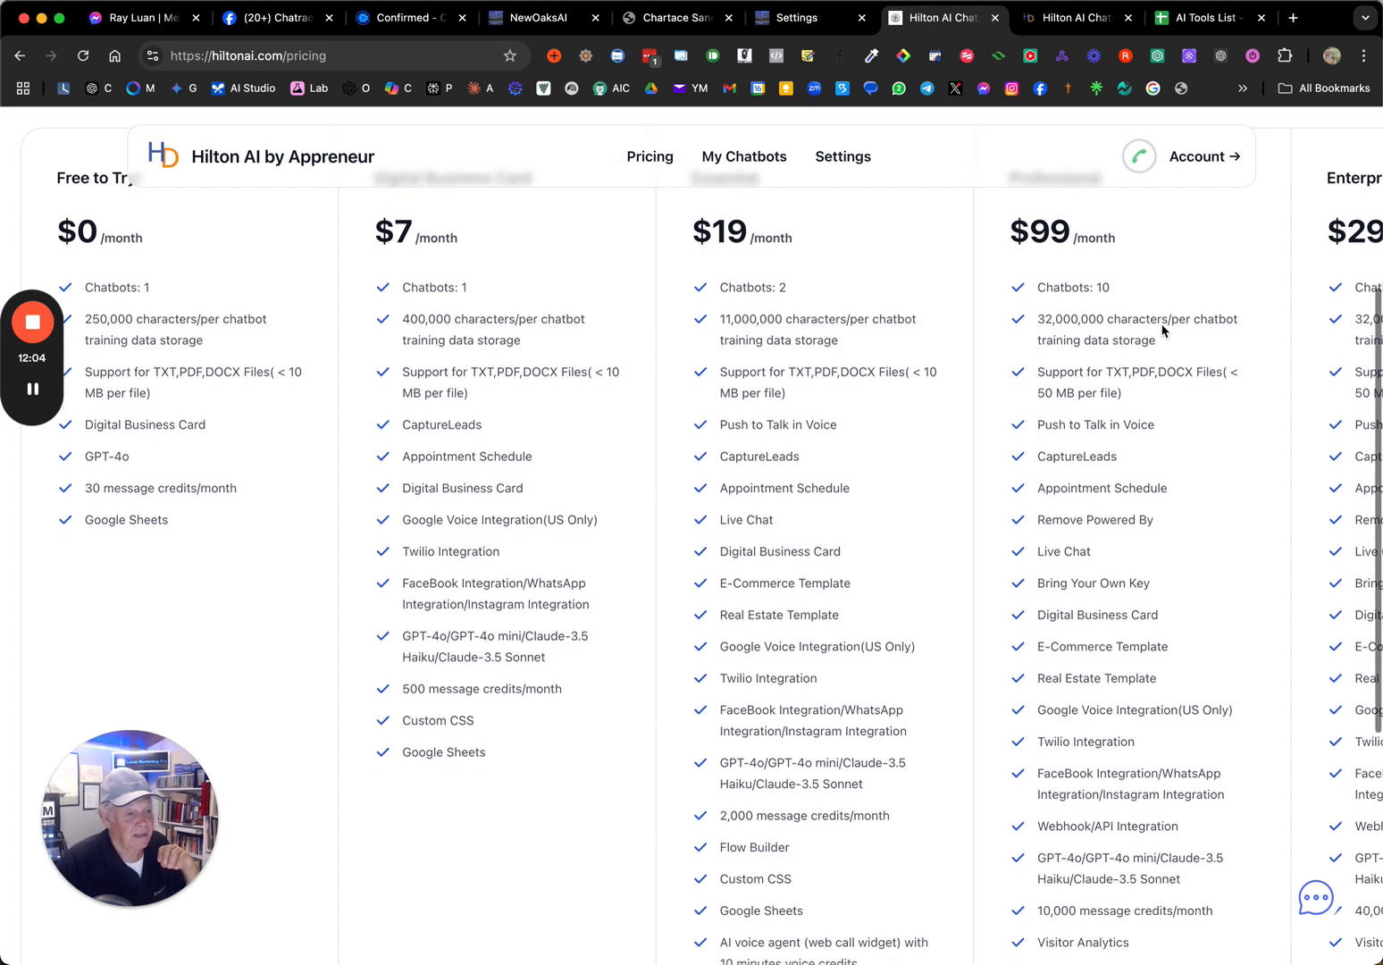
scroll(1162, 330, "up", 2)
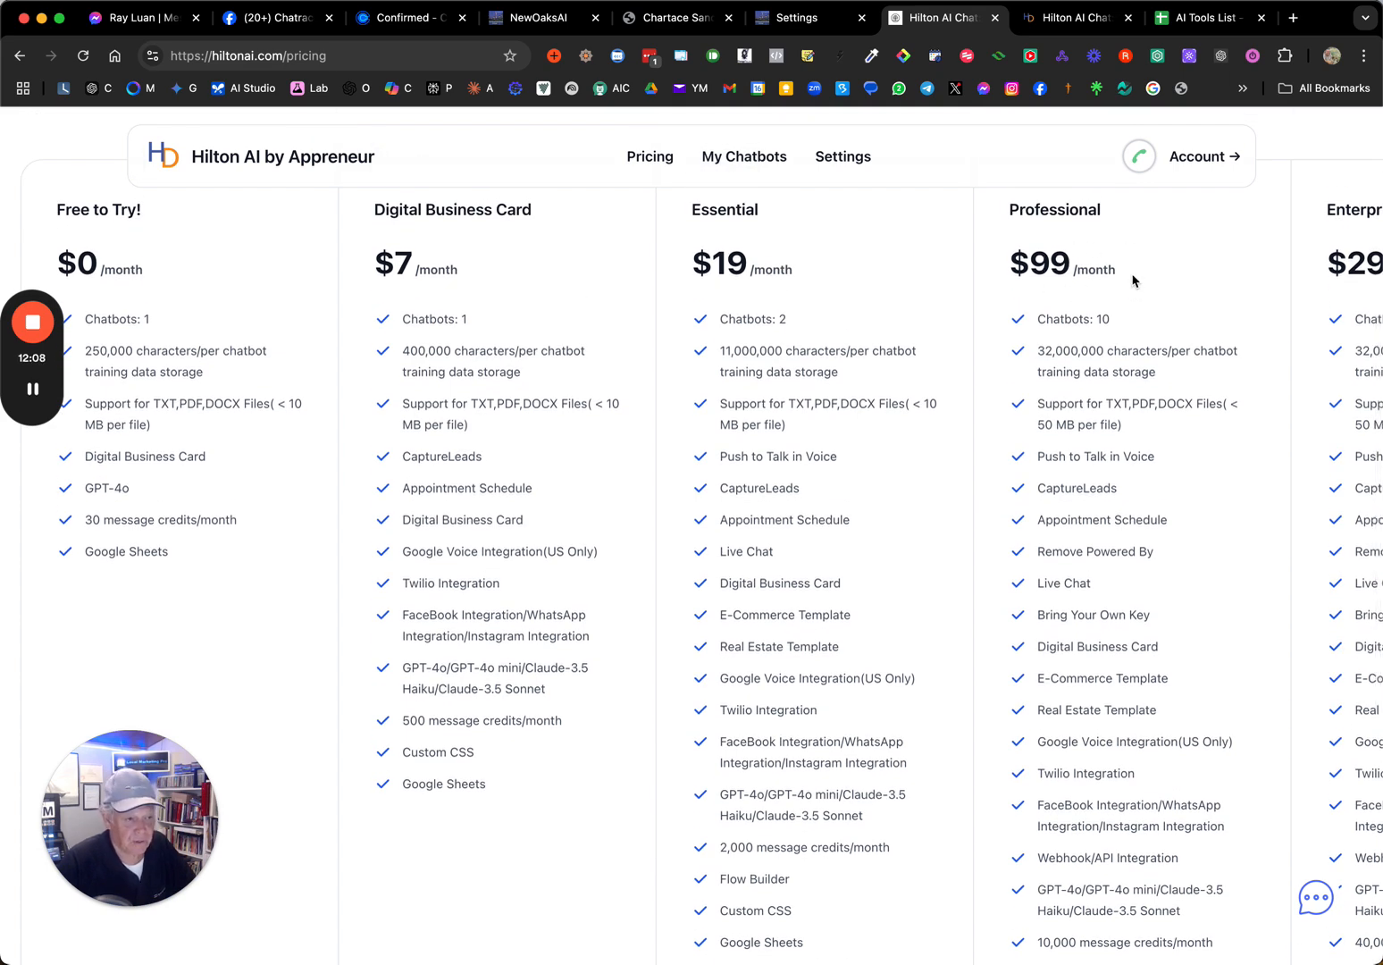
scroll(1132, 281, "down", 2)
scroll(1133, 280, "up", 1)
scroll(1133, 281, "down", 1)
scroll(1133, 299, "down", 1)
scroll(1133, 295, "up", 4)
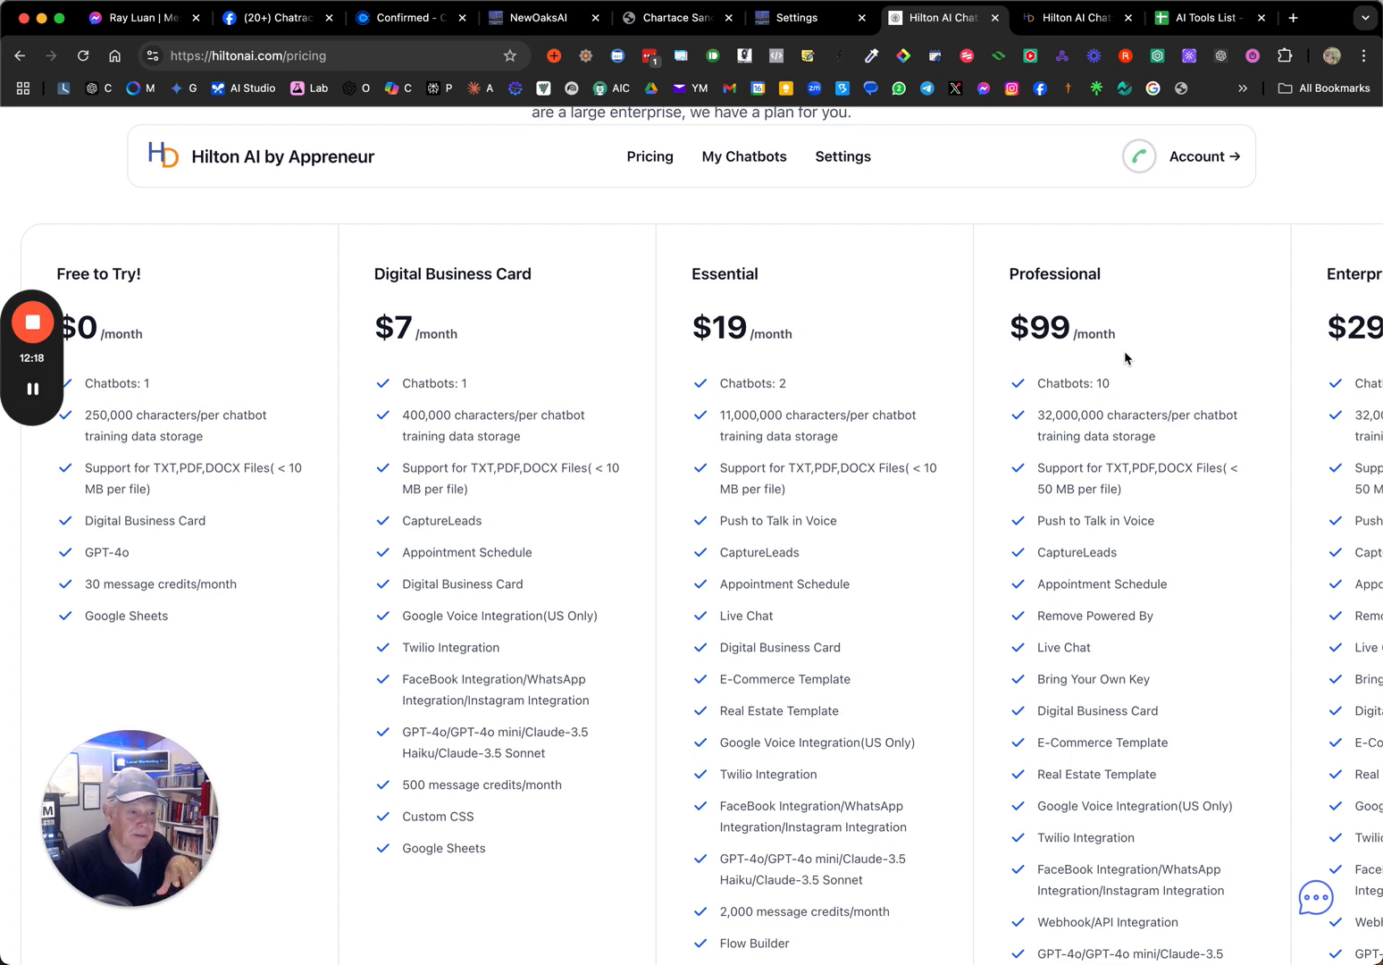
scroll(1125, 361, "down", 1)
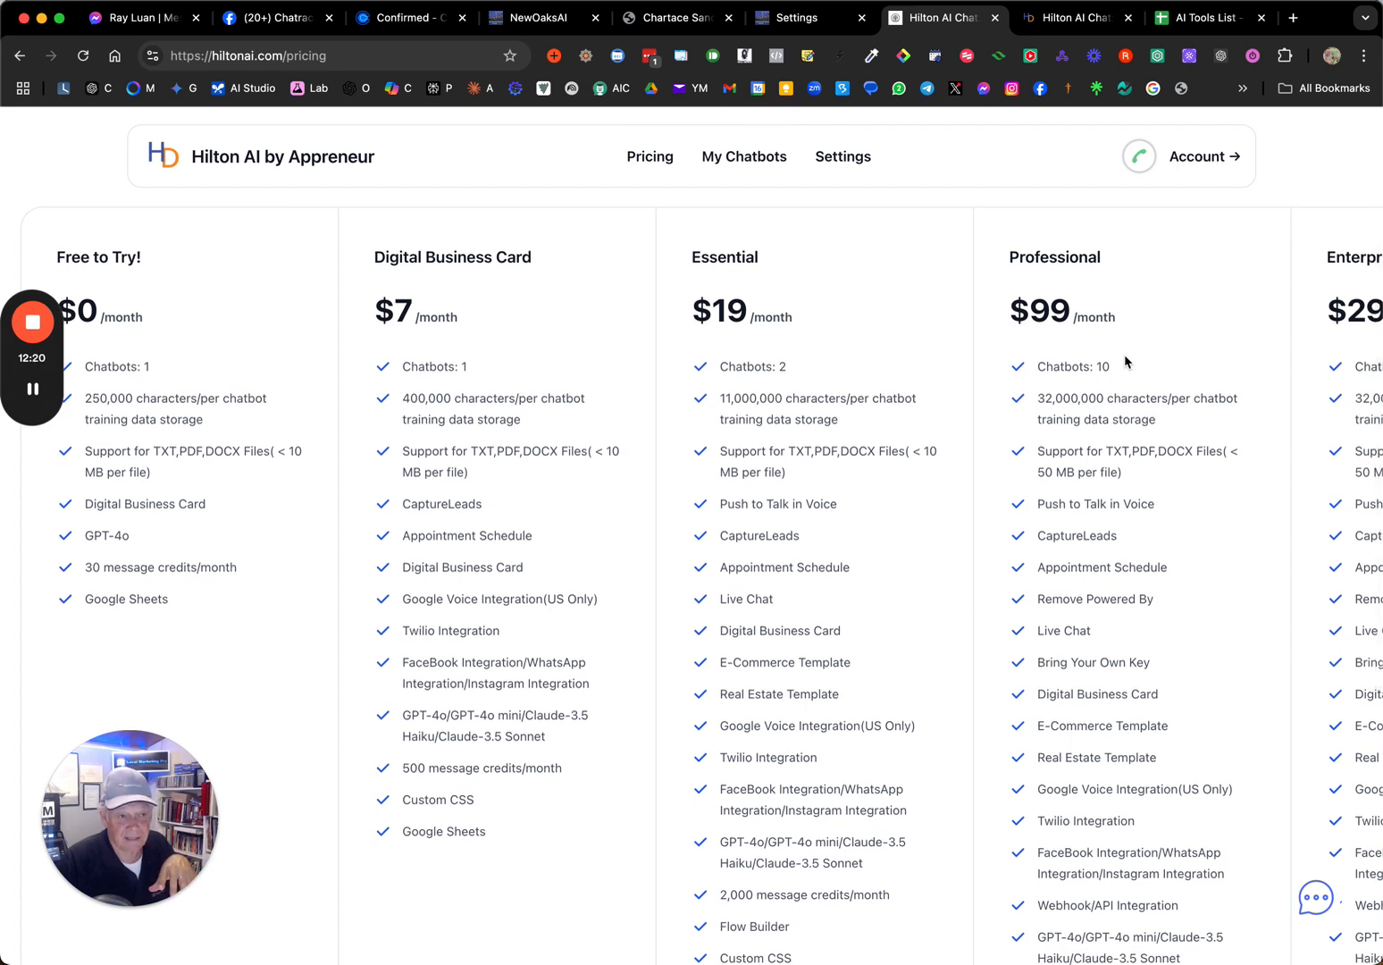
scroll(1125, 361, "up", 1)
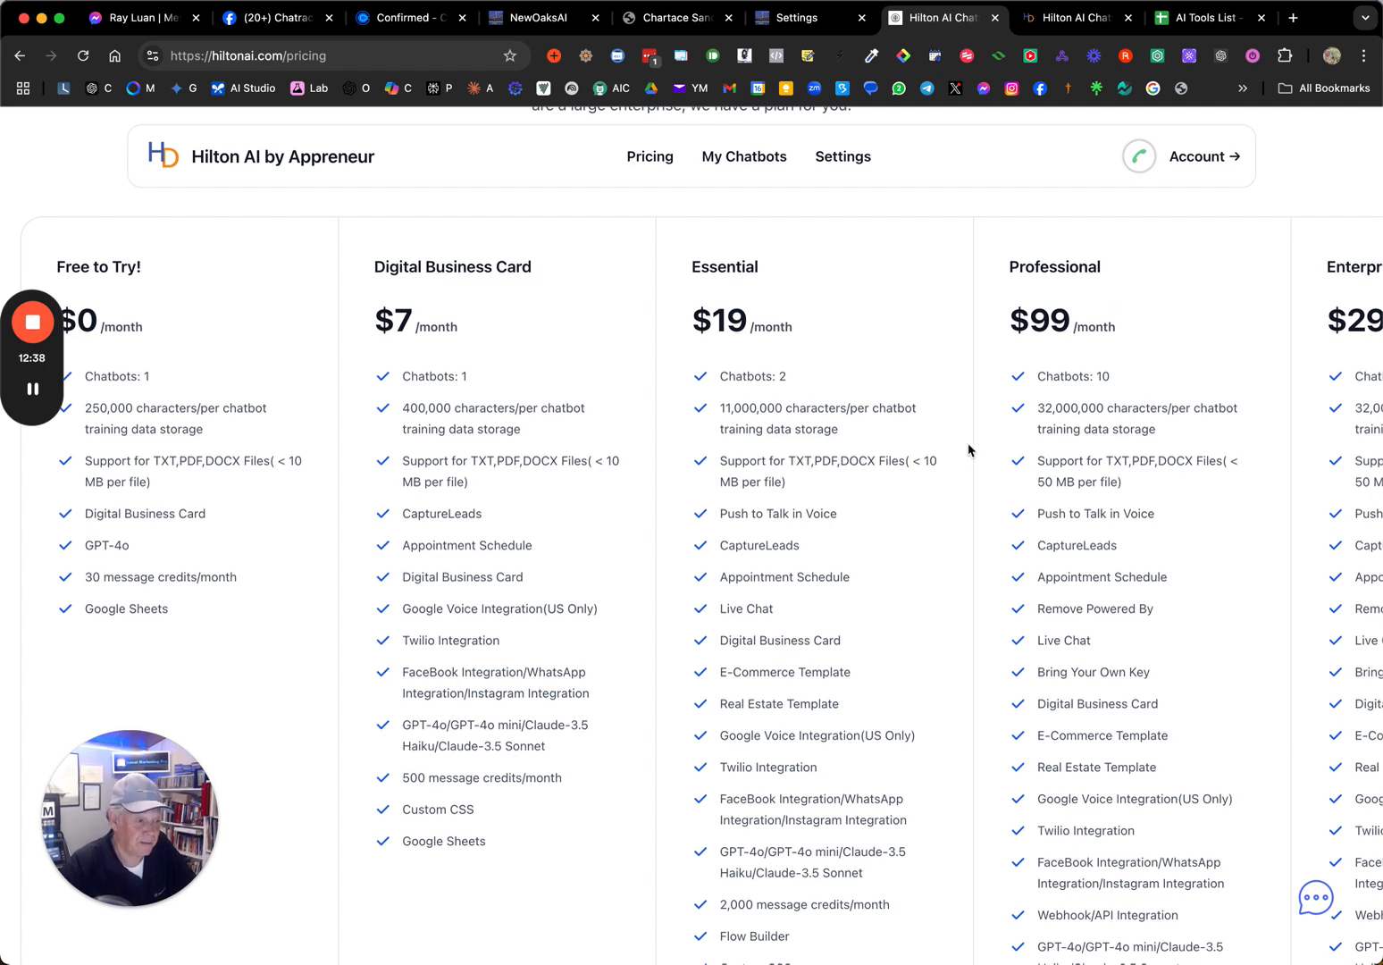
scroll(973, 412, "up", 5)
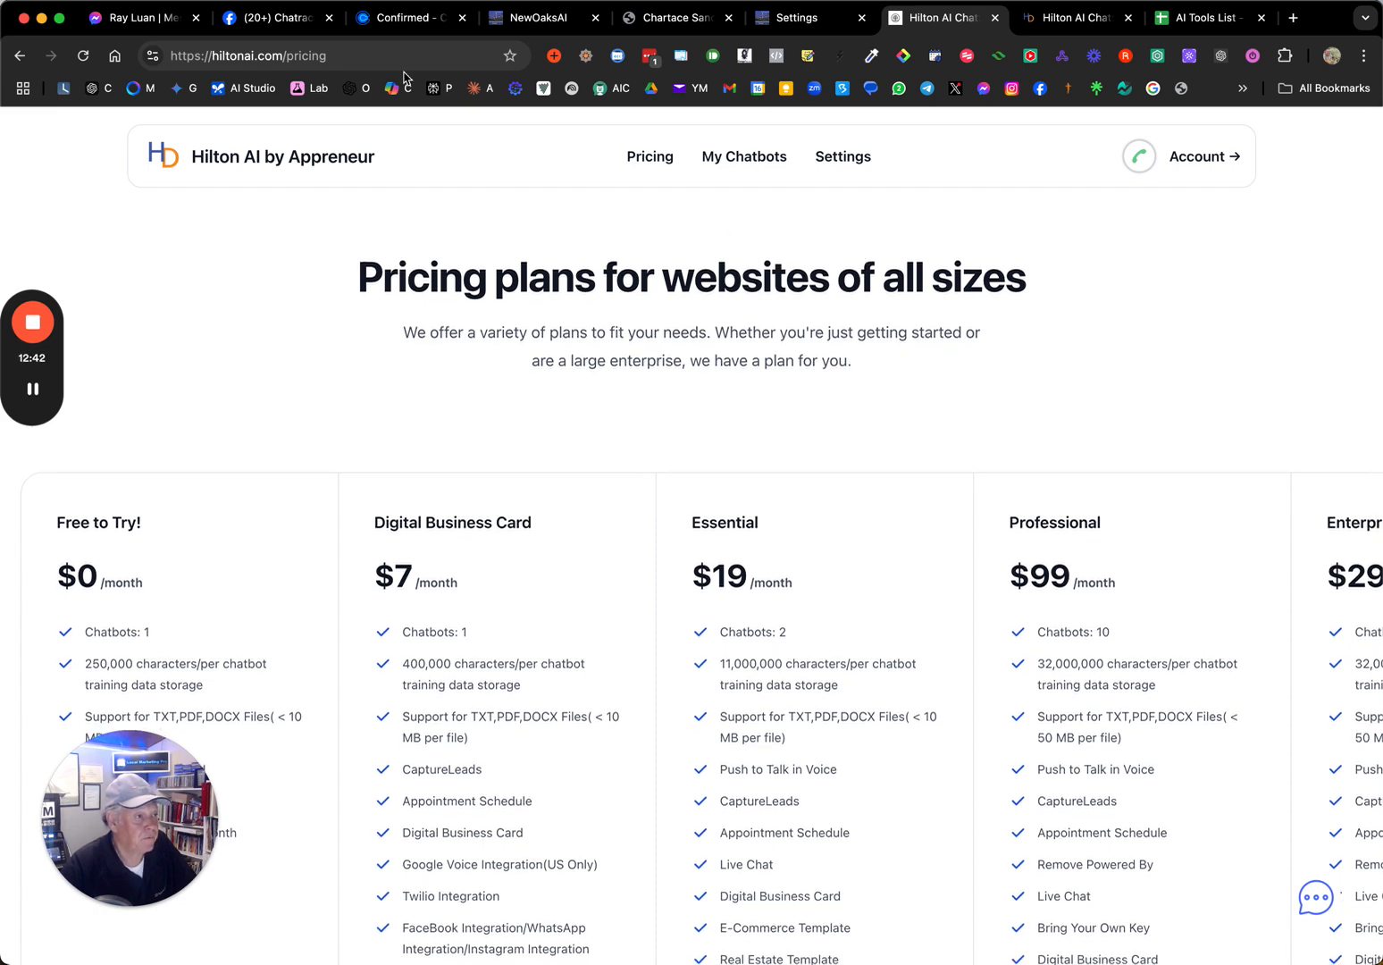
Return to the Chatrace Community Facebook group and view the beginning of the group page
left_click(273, 17)
scroll(423, 456, "up", 15)
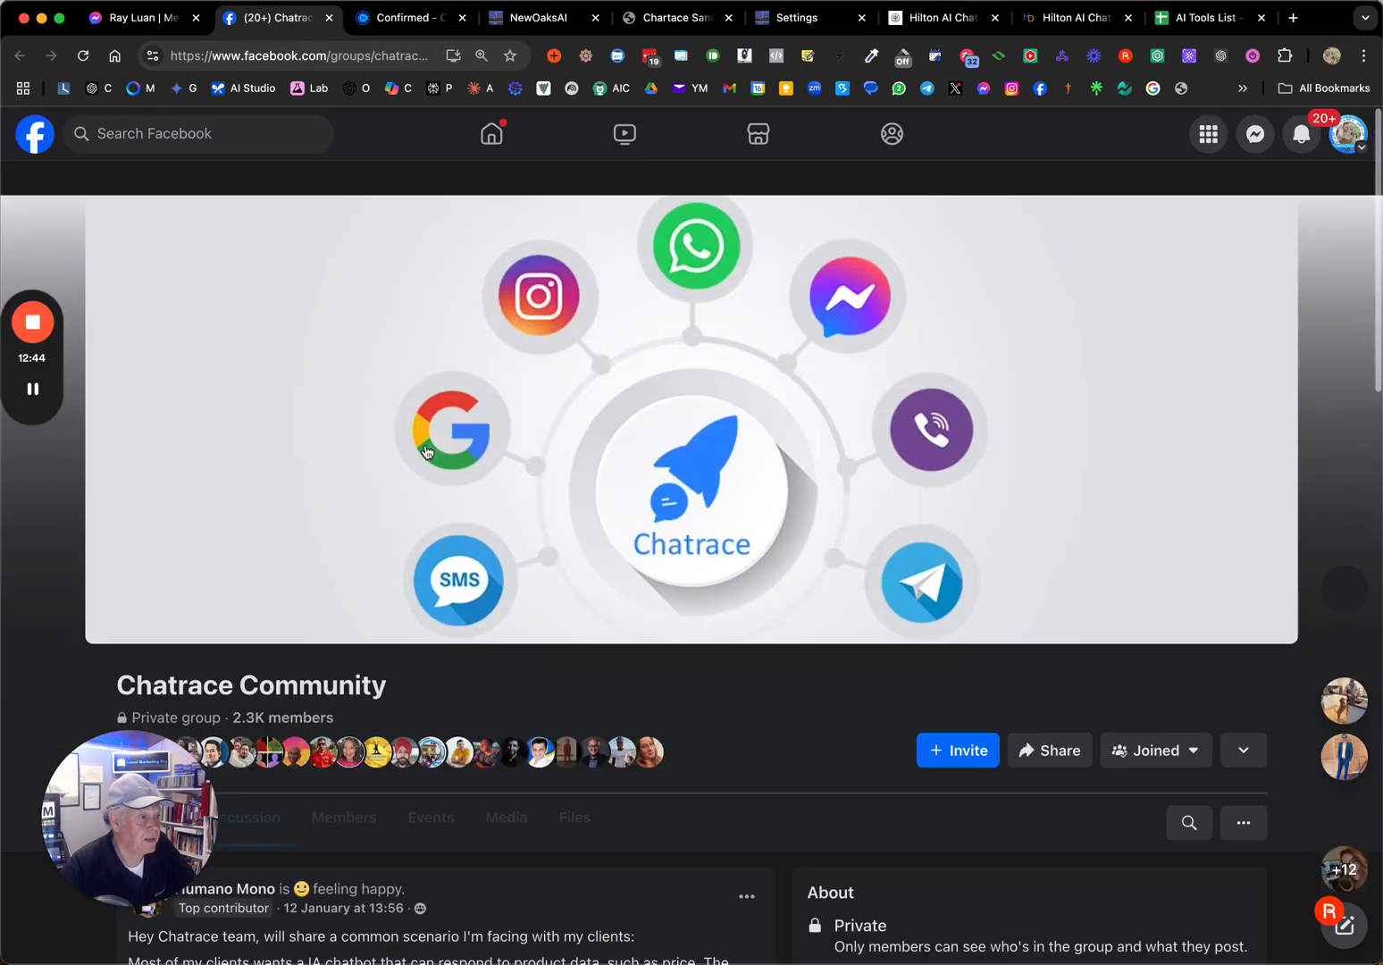